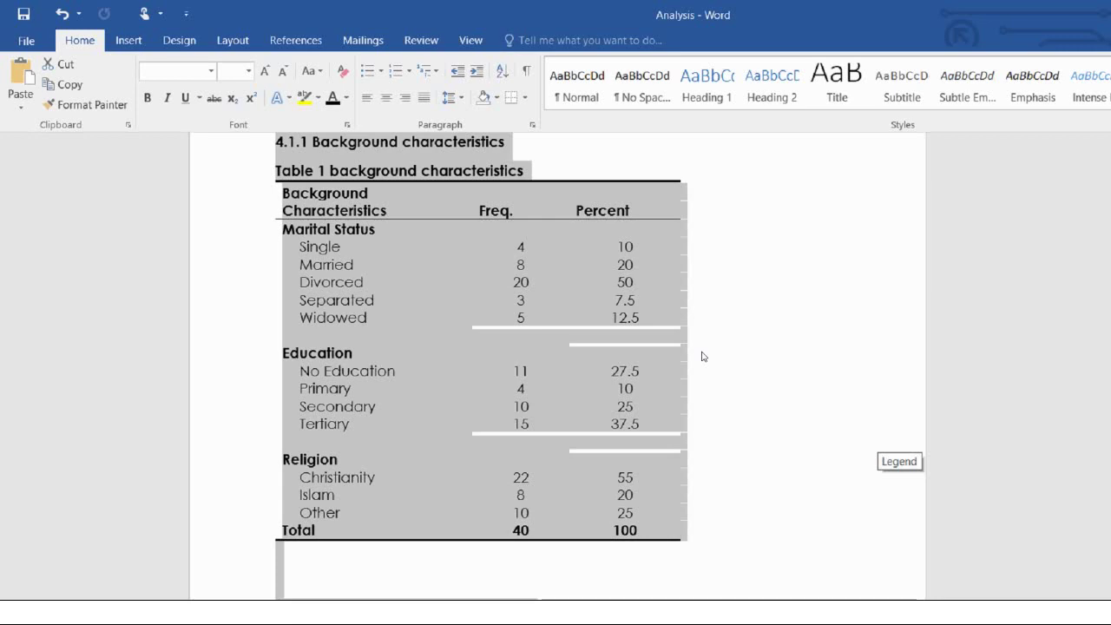
- Look through the Chapter Four document's headings, tables and chart, picking out the chapter title and the Table 1 caption
{"action": "scroll", "coordinate": [901, 200], "scroll_direction": "down", "scroll_amount": 10}
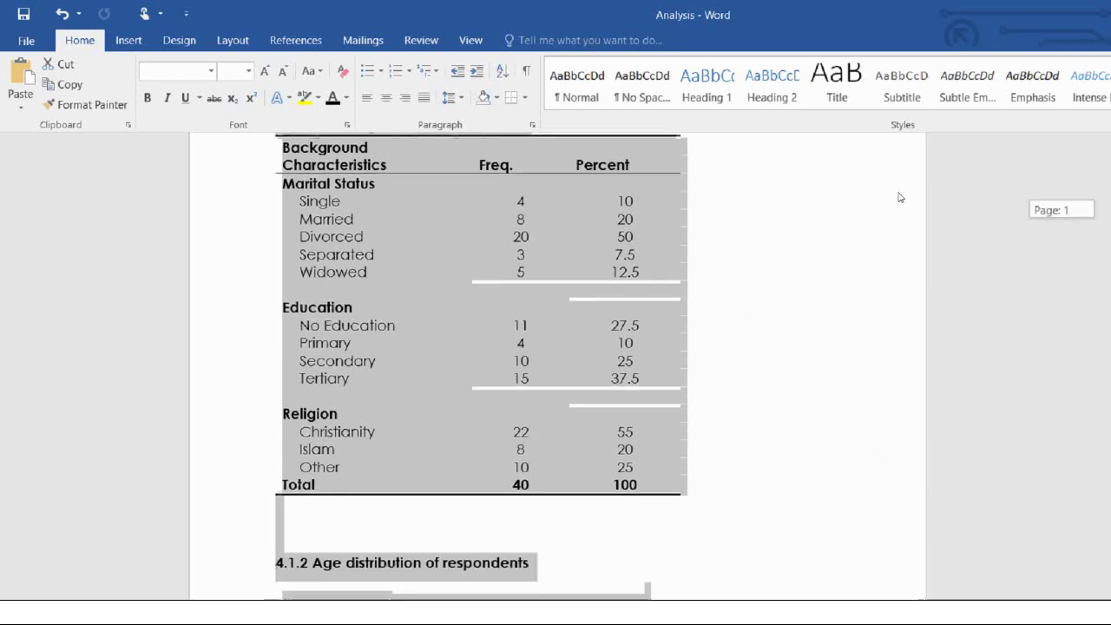
{"action": "scroll", "coordinate": [903, 232], "scroll_direction": "down", "scroll_amount": 15}
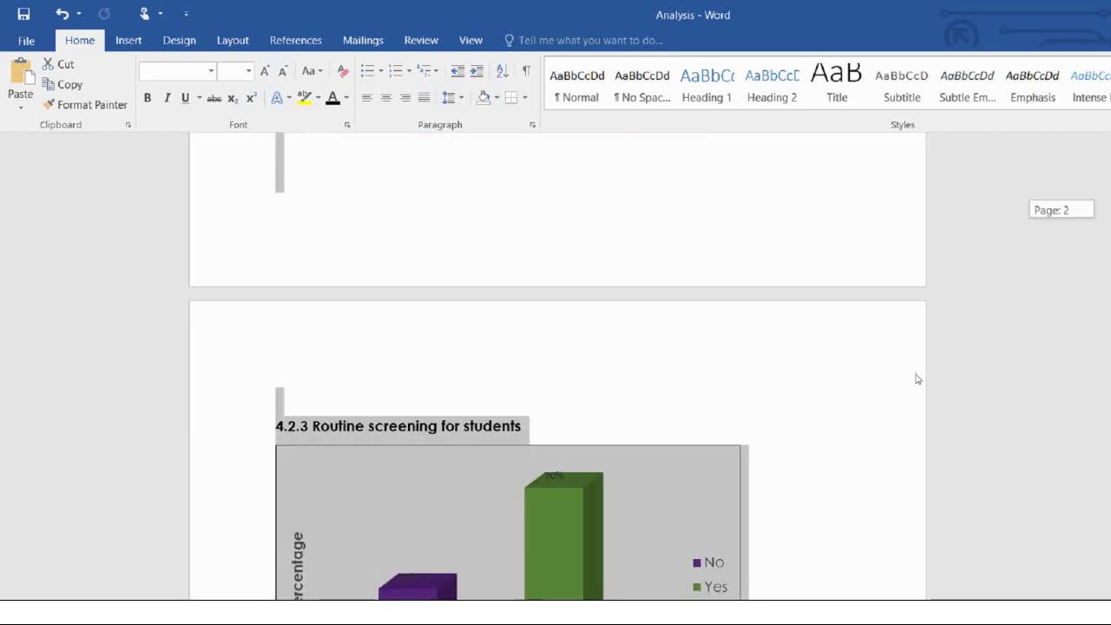
{"action": "scroll", "coordinate": [925, 447], "scroll_direction": "down", "scroll_amount": 2}
{"action": "scroll", "coordinate": [911, 260], "scroll_direction": "up", "scroll_amount": 20}
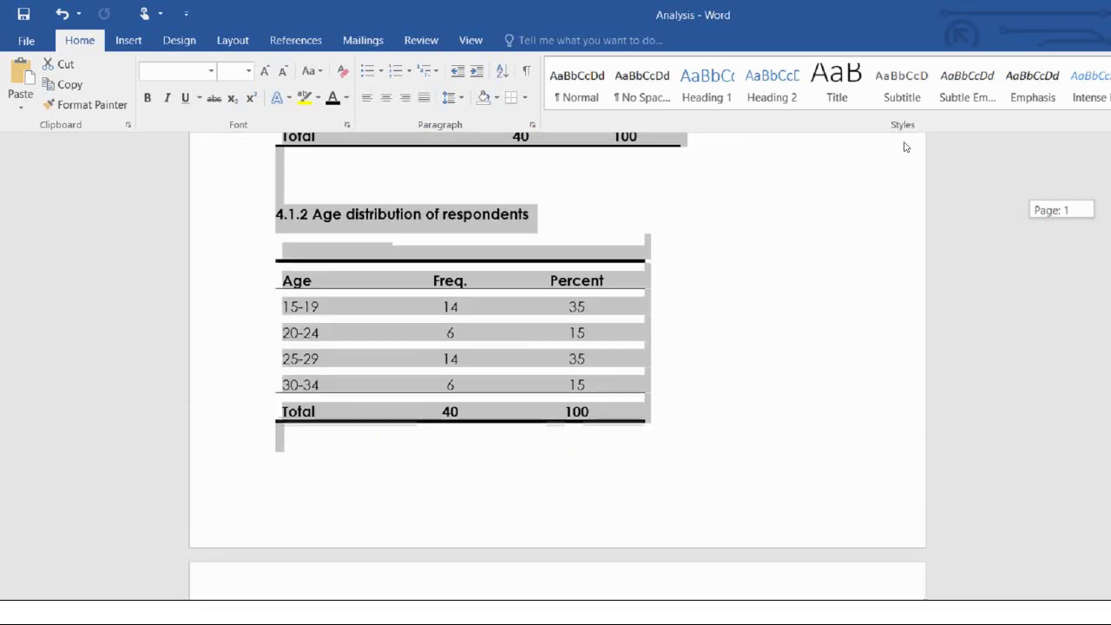
{"action": "left_click", "coordinate": [646, 244]}
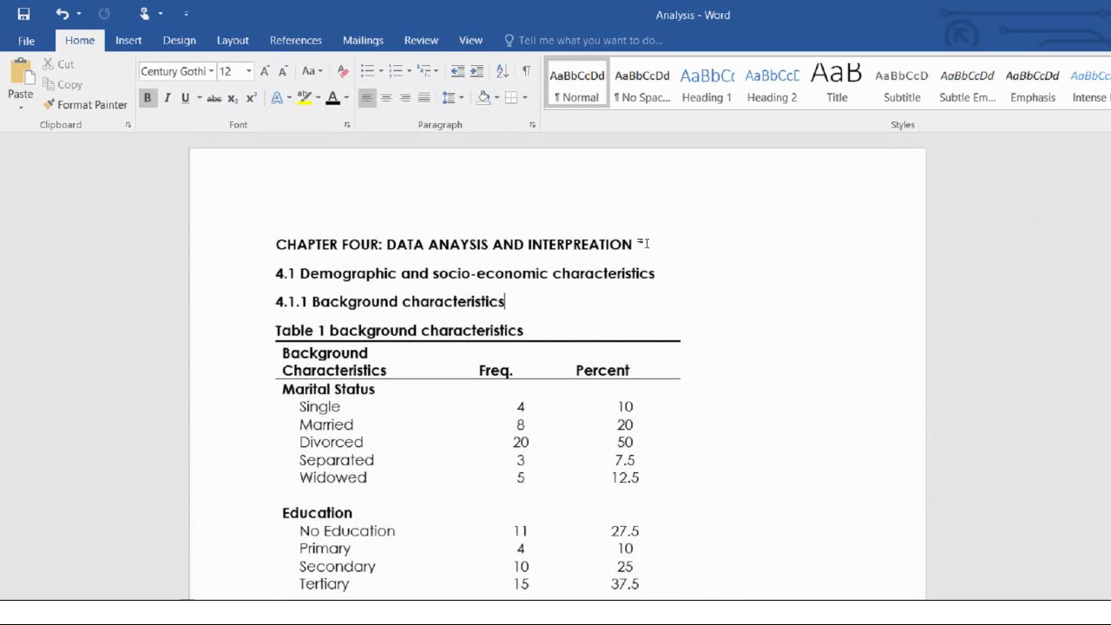
{"action": "left_click_drag", "start_coordinate": [633, 199], "coordinate": [321, 200]}
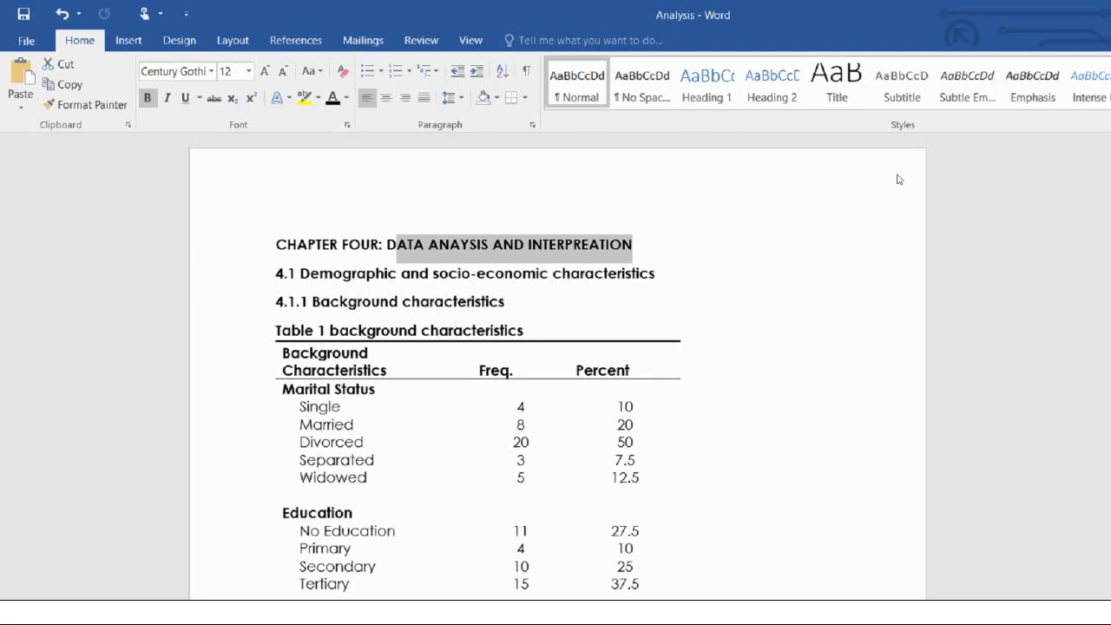
{"action": "scroll", "coordinate": [900, 179], "scroll_direction": "down", "scroll_amount": 4}
{"action": "scroll", "coordinate": [911, 196], "scroll_direction": "up", "scroll_amount": 2}
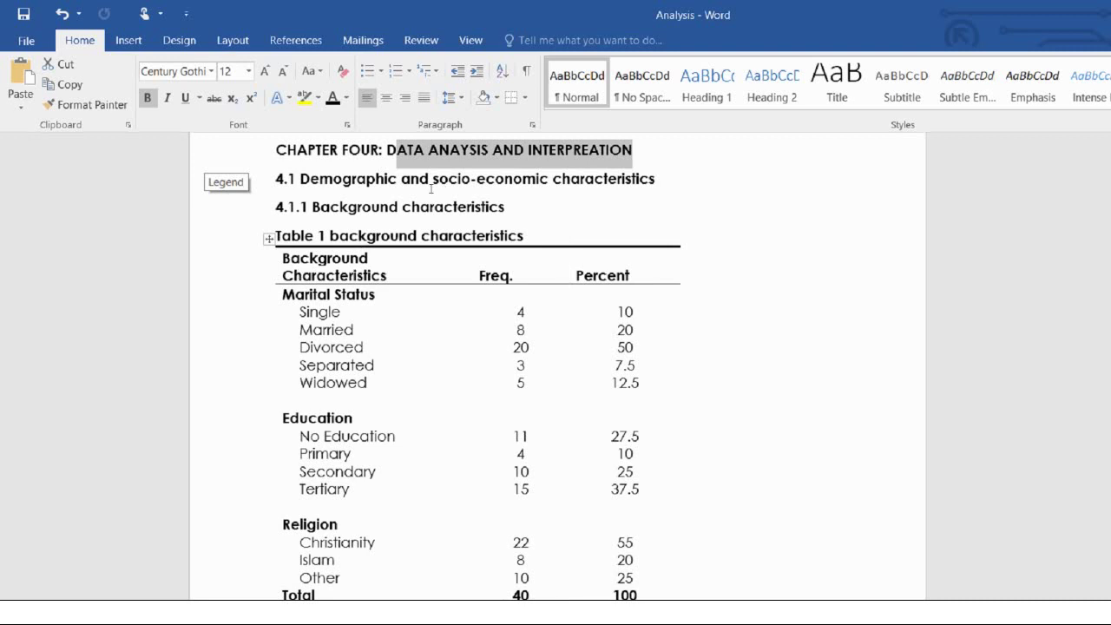
{"action": "left_click_drag", "start_coordinate": [524, 235], "coordinate": [330, 235]}
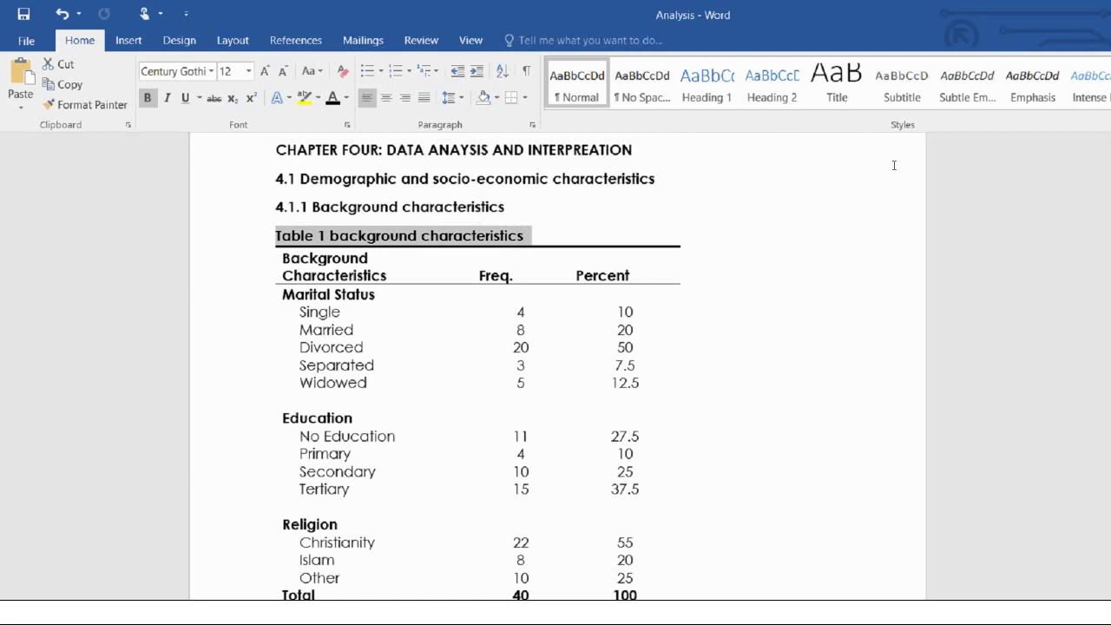
{"action": "scroll", "coordinate": [895, 174], "scroll_direction": "down", "scroll_amount": 4}
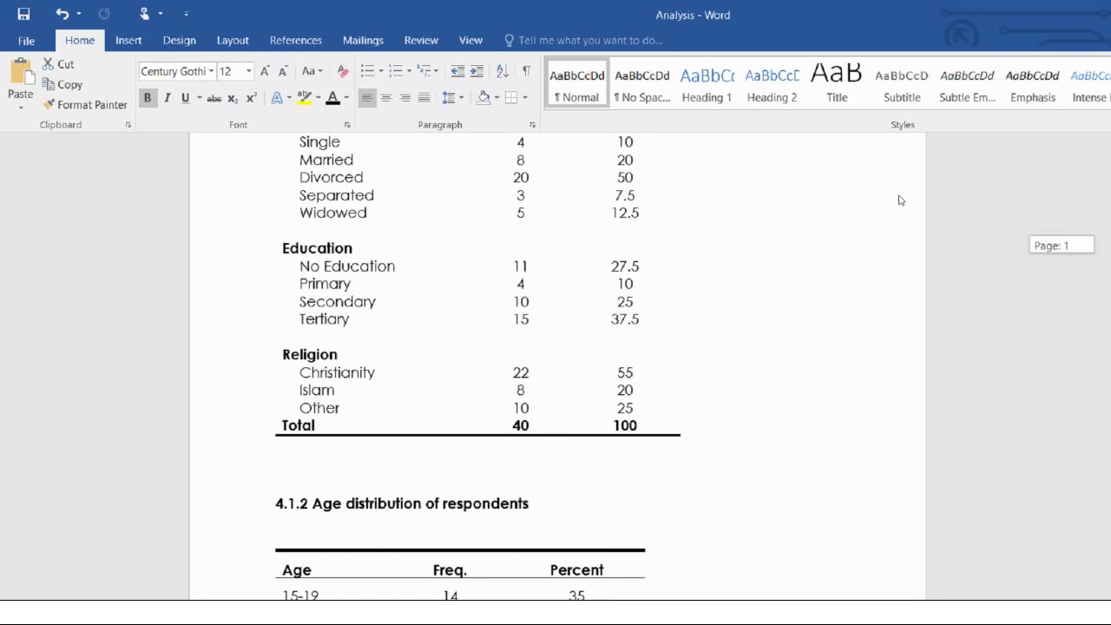
{"action": "scroll", "coordinate": [903, 187], "scroll_direction": "up", "scroll_amount": 5}
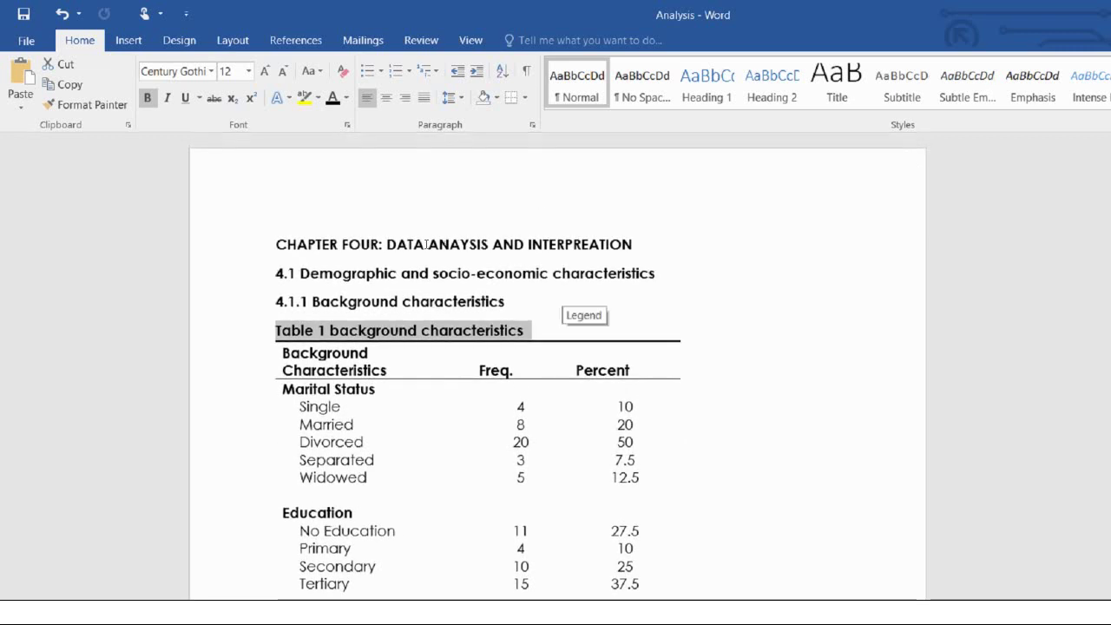
- Add a line under heading 4.1.1 reading "Table 1 belows shows background charaterstics of respondents."
{"action": "key", "text": "Up"}
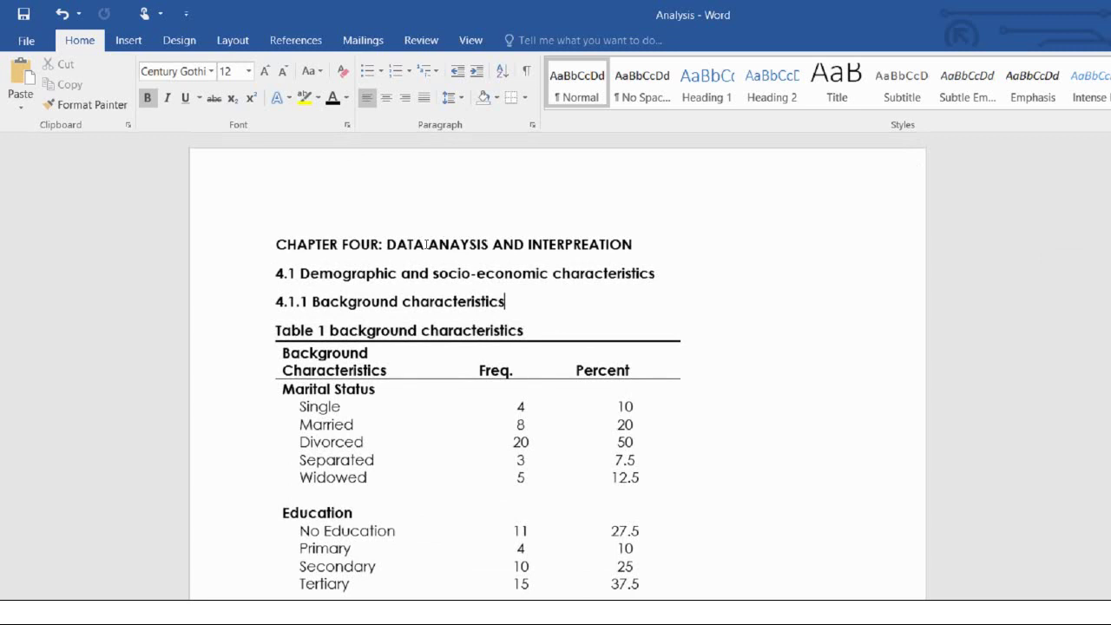
{"action": "key", "text": "Return"}
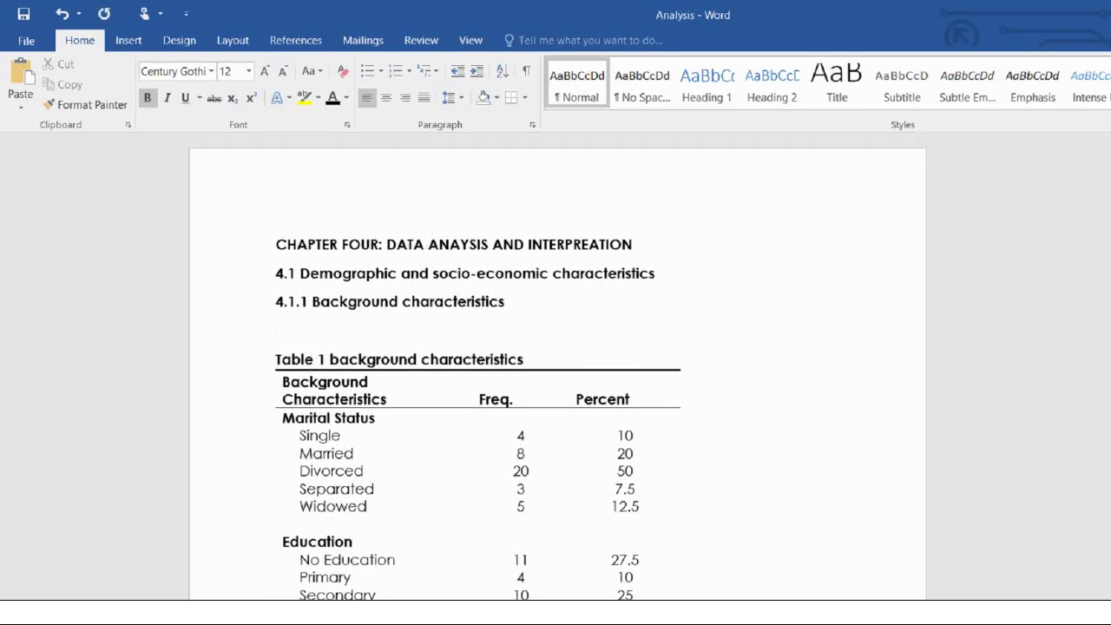
{"action": "type", "text": "Table 4"}
{"action": "key", "text": "BackSpace"}
{"action": "type", "text": "1 belows"}
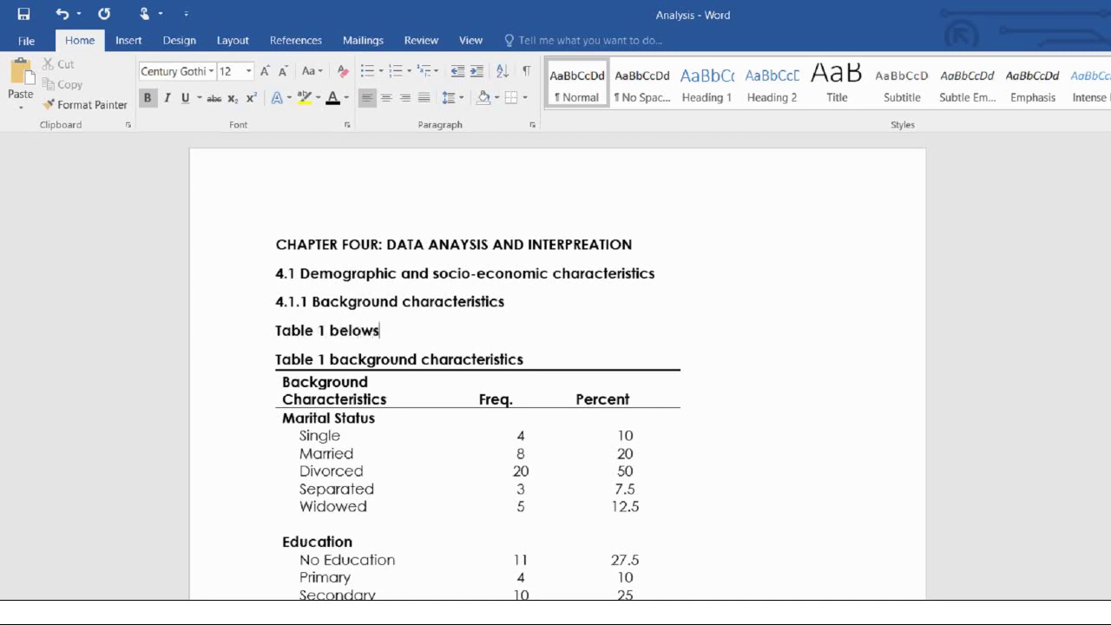
{"action": "type", "text": " show"}
{"action": "type", "text": "s "}
{"action": "type", "text": "ba"}
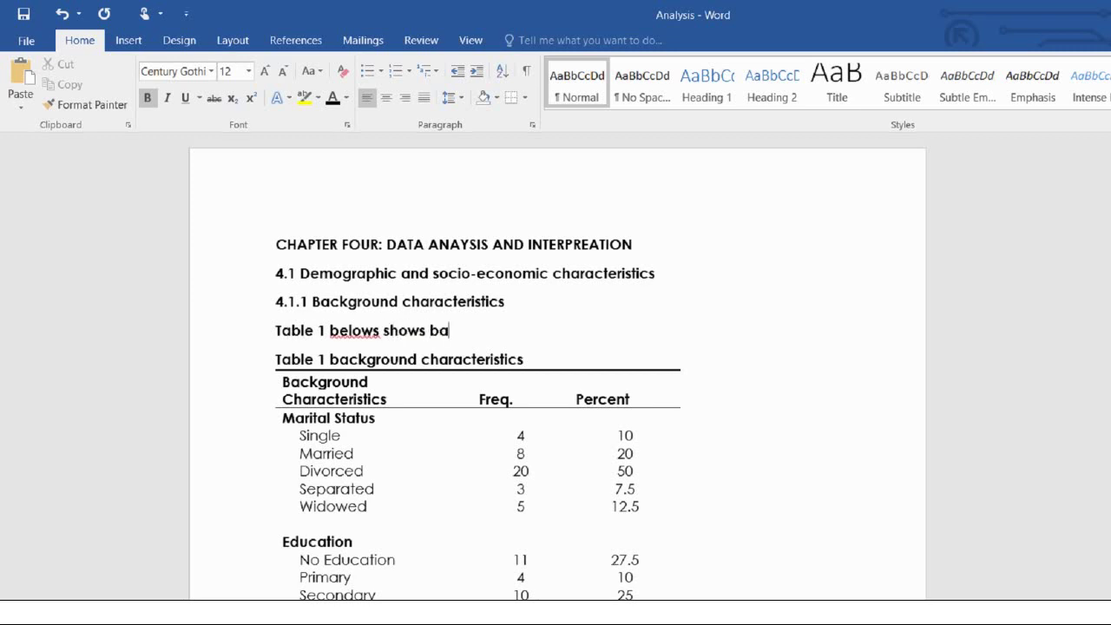
{"action": "type", "text": "ckground "}
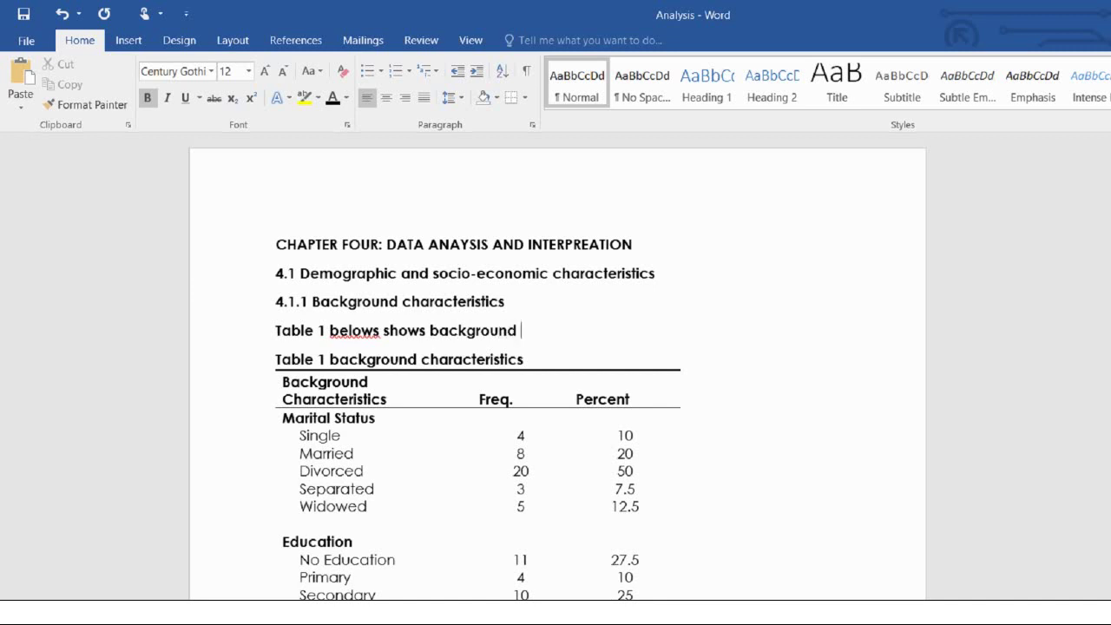
{"action": "type", "text": "charaters"}
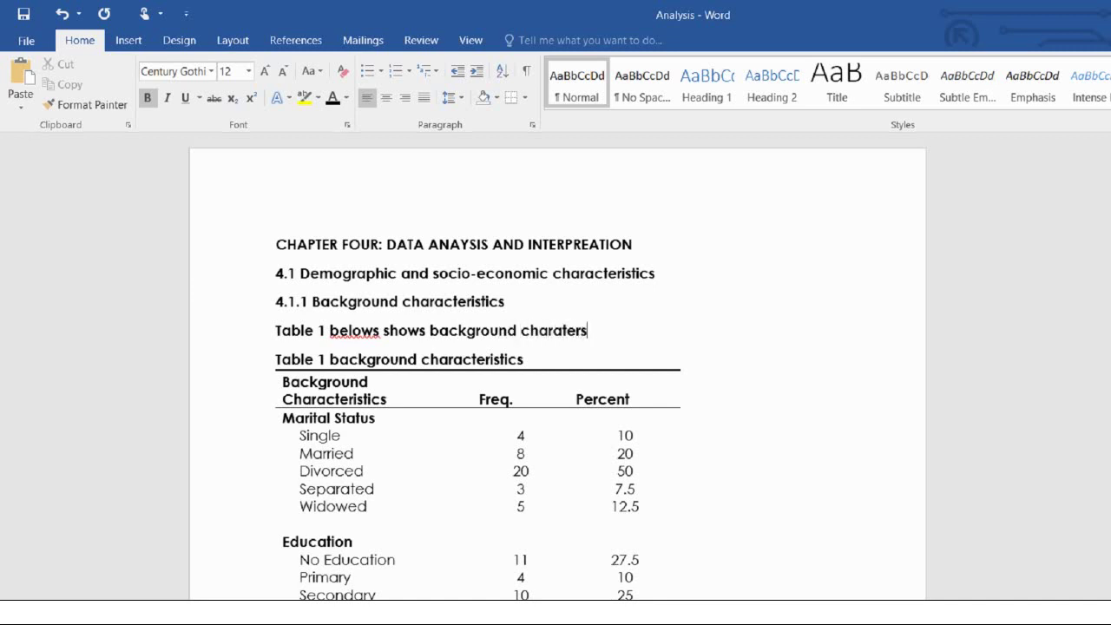
{"action": "type", "text": "tics of respondents"}
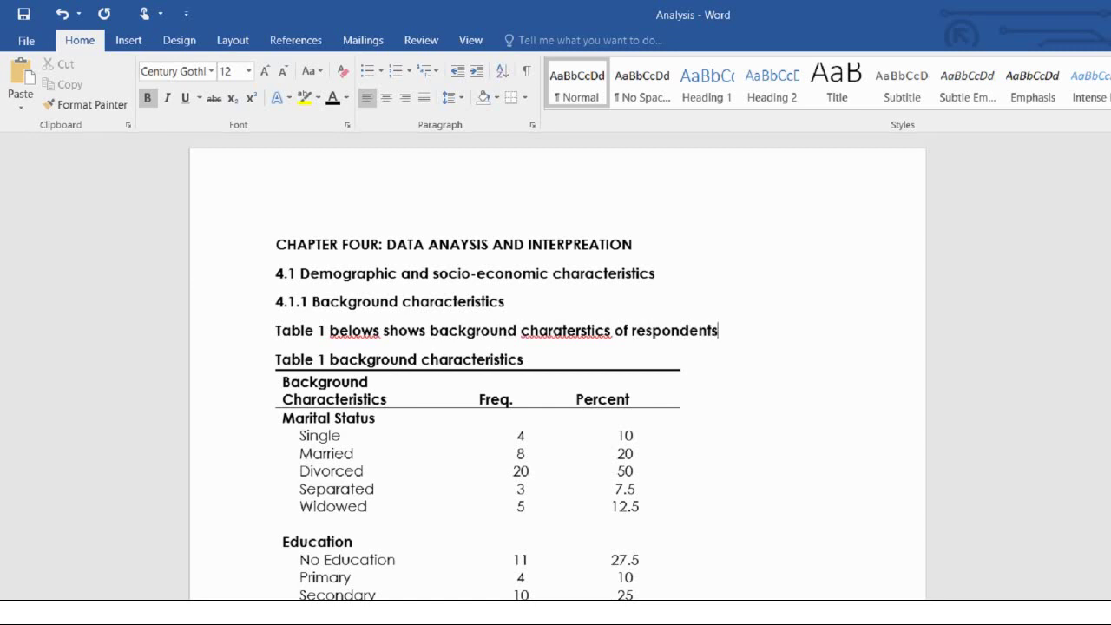
{"action": "type", "text": "."}
- Correct the two misspelled words in the new introductory sentence to "characteristics" and "below"
{"action": "key", "text": "alt+F7"}
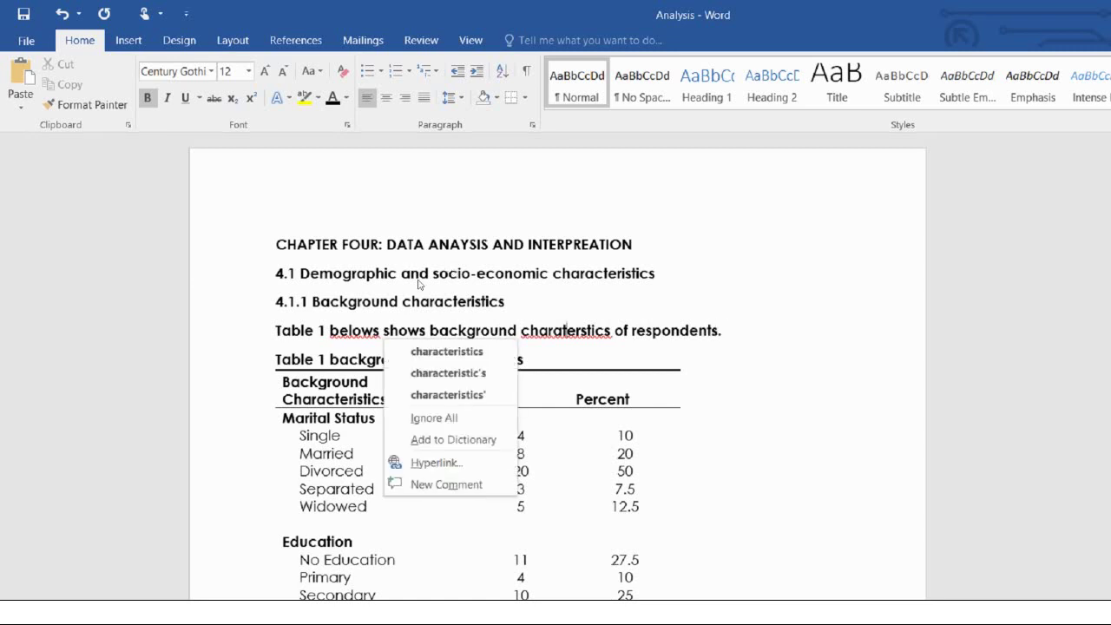
{"action": "key", "text": "Return"}
{"action": "left_click", "coordinate": [352, 330]}
{"action": "double_click", "coordinate": [356, 301]}
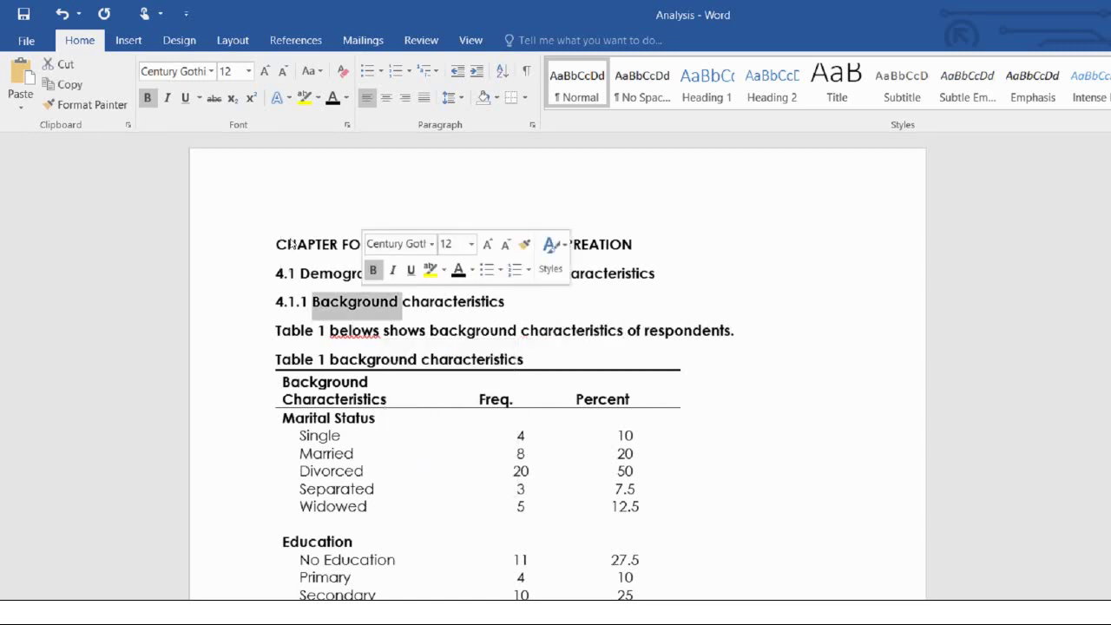
{"action": "left_click", "coordinate": [291, 272]}
{"action": "key", "text": "alt+F7"}
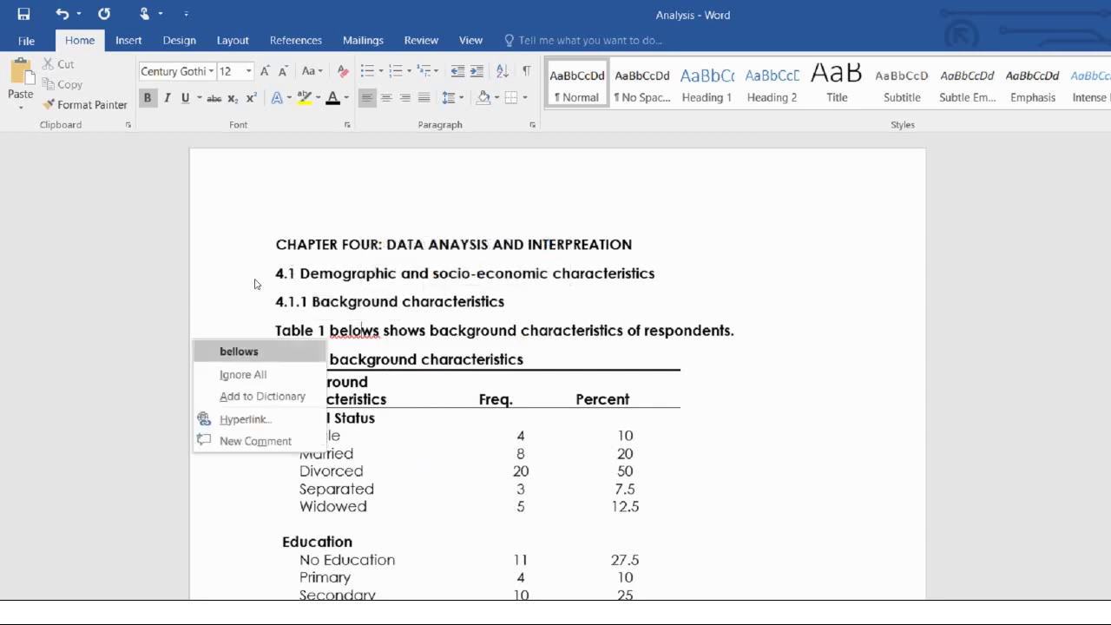
{"action": "key", "text": "Escape"}
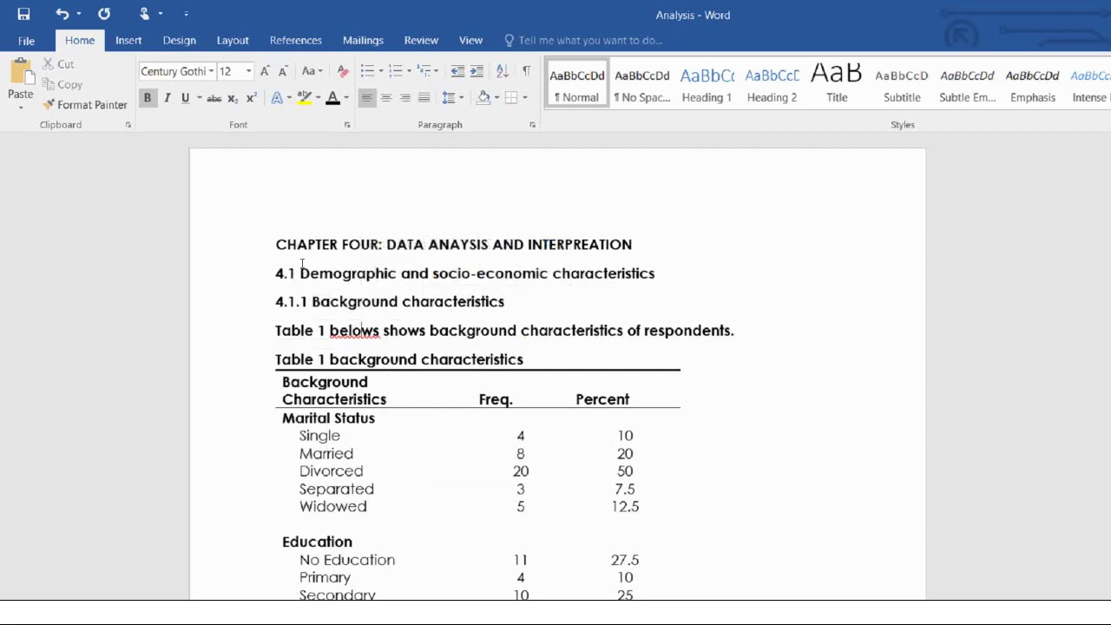
{"action": "key", "text": "BackSpace"}
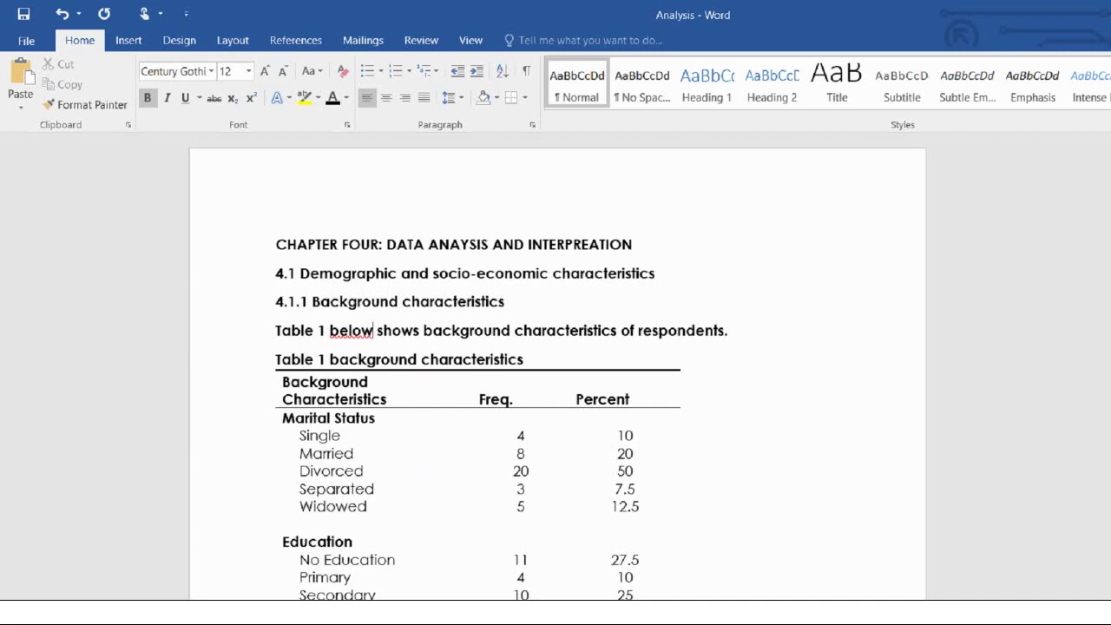
- Remove the bold formatting from the whole introductory sentence under heading 4.1.1
{"action": "key", "text": "End"}
{"action": "key", "text": "ctrl+shift+Left"}
{"action": "key", "text": "ctrl+shift+Left"}
{"action": "key", "text": "ctrl+shift+Left"}
{"action": "key", "text": "ctrl+shift+Left"}
{"action": "key", "text": "ctrl+shift+Left"}
{"action": "key", "text": "ctrl+shift+Left"}
{"action": "key", "text": "ctrl+shift+Left"}
{"action": "key", "text": "ctrl+shift+Left"}
{"action": "key", "text": "ctrl+shift+Left"}
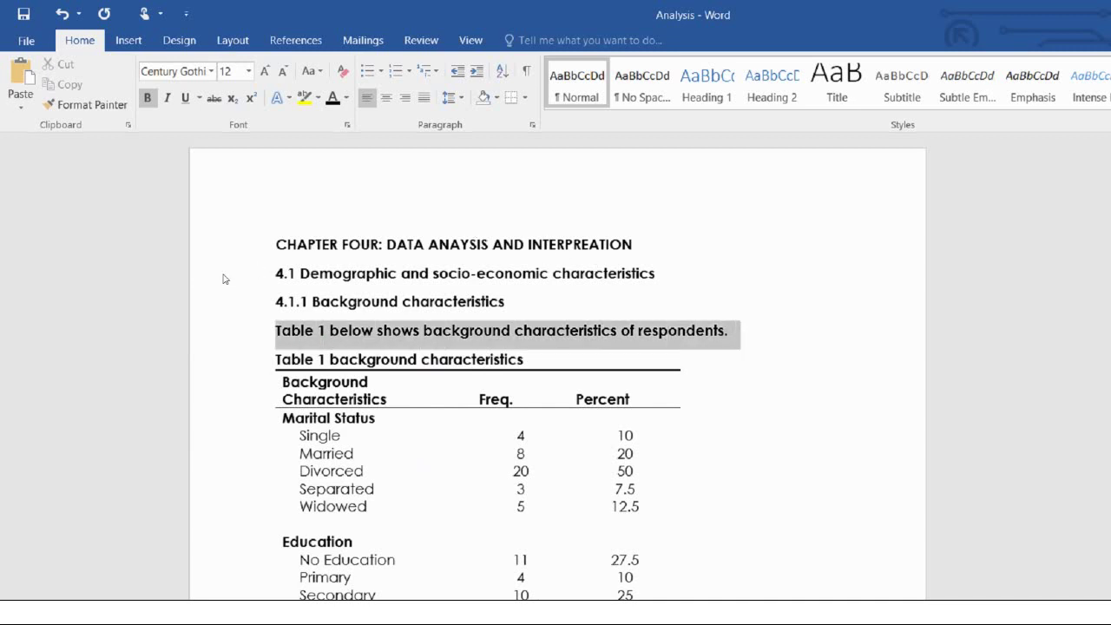
{"action": "key", "text": "ctrl+b"}
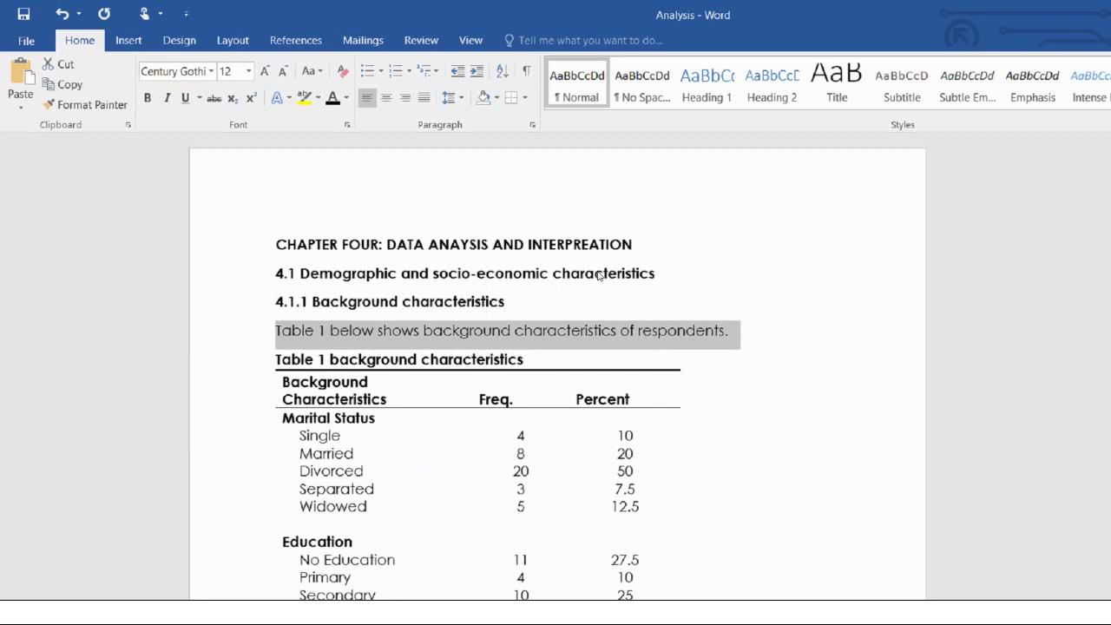
- Continue the paragraph after the first sentence with "Many of the responddents were"
{"action": "key", "text": "End"}
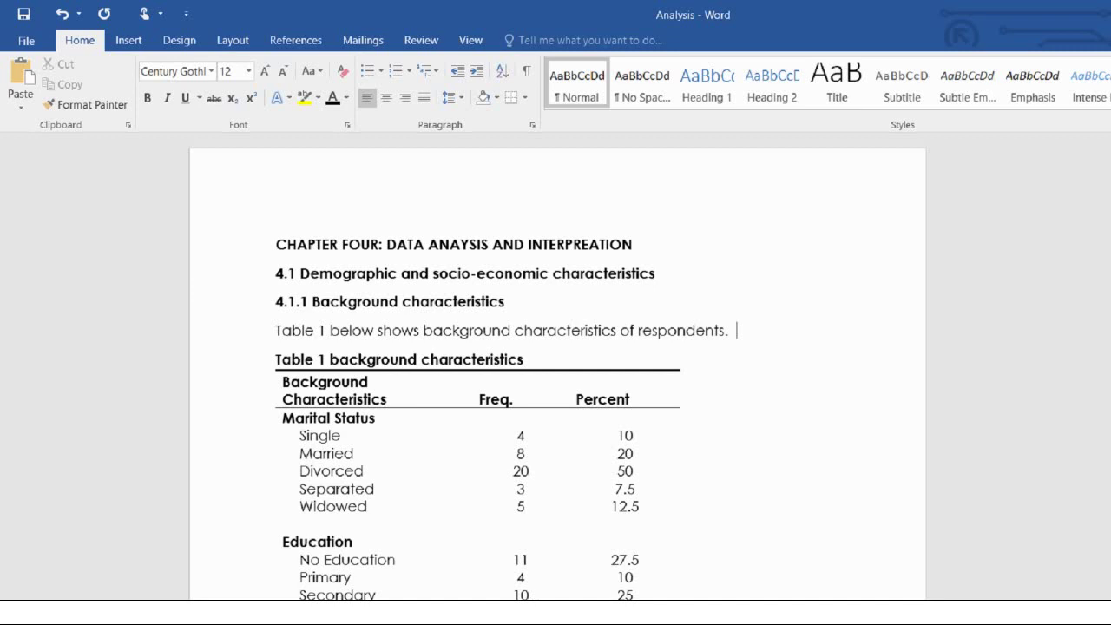
{"action": "type", "text": "Many of the respondet"}
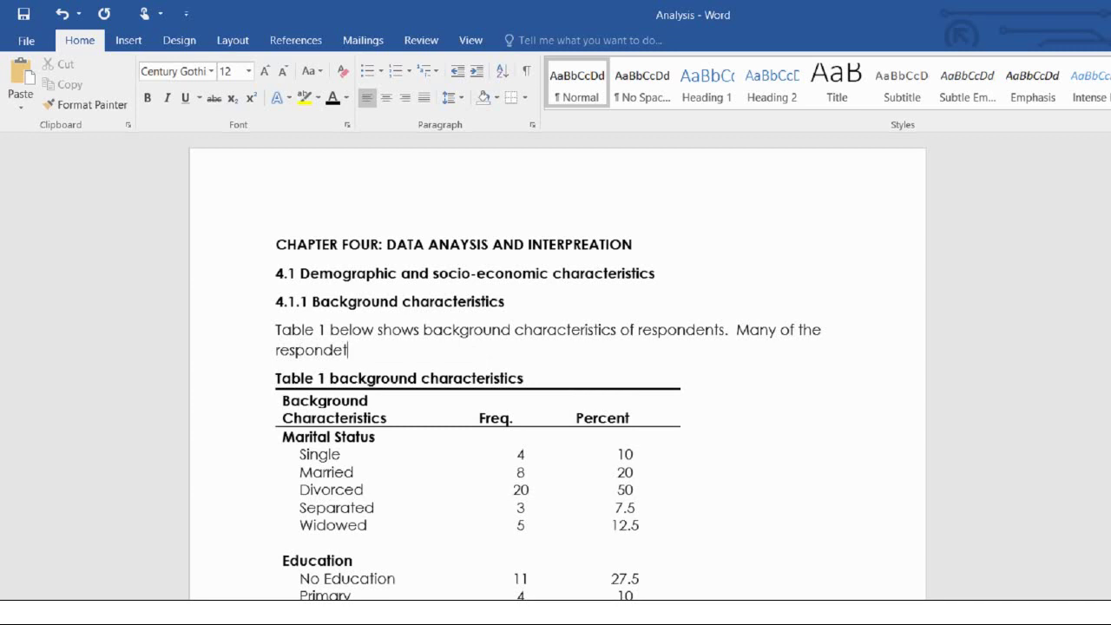
{"action": "key", "text": "BackSpace"}
{"action": "key", "text": "BackSpace"}
{"action": "type", "text": "dents were"}
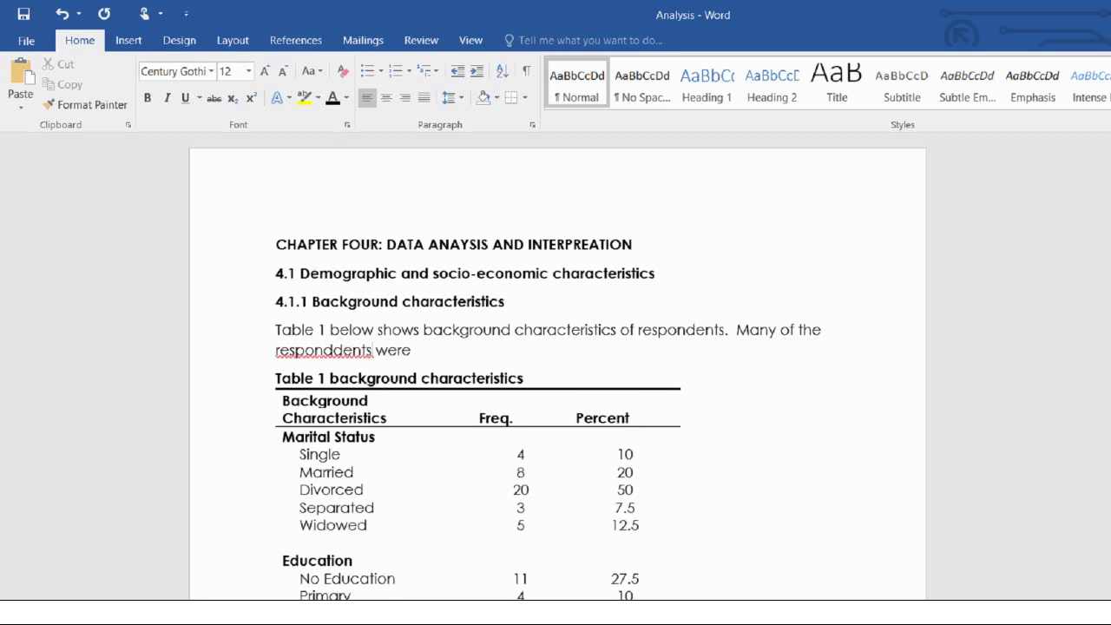
- Insert "(50 percent)" before "were" in the second sentence
{"action": "type", "text": "("}
{"action": "type", "text": "50"}
{"action": "type", "text": " percent"}
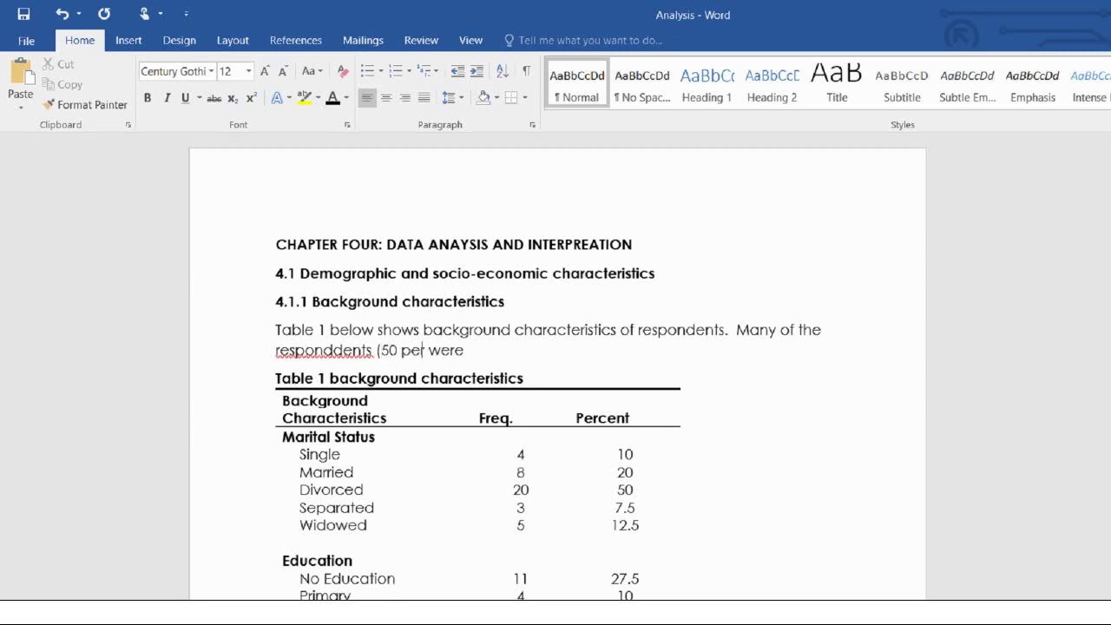
{"action": "type", "text": ")"}
- Correct the misspelled word before "(50 percent)" to "respondents" using the spelling suggestion
{"action": "key", "text": "shift+F10"}
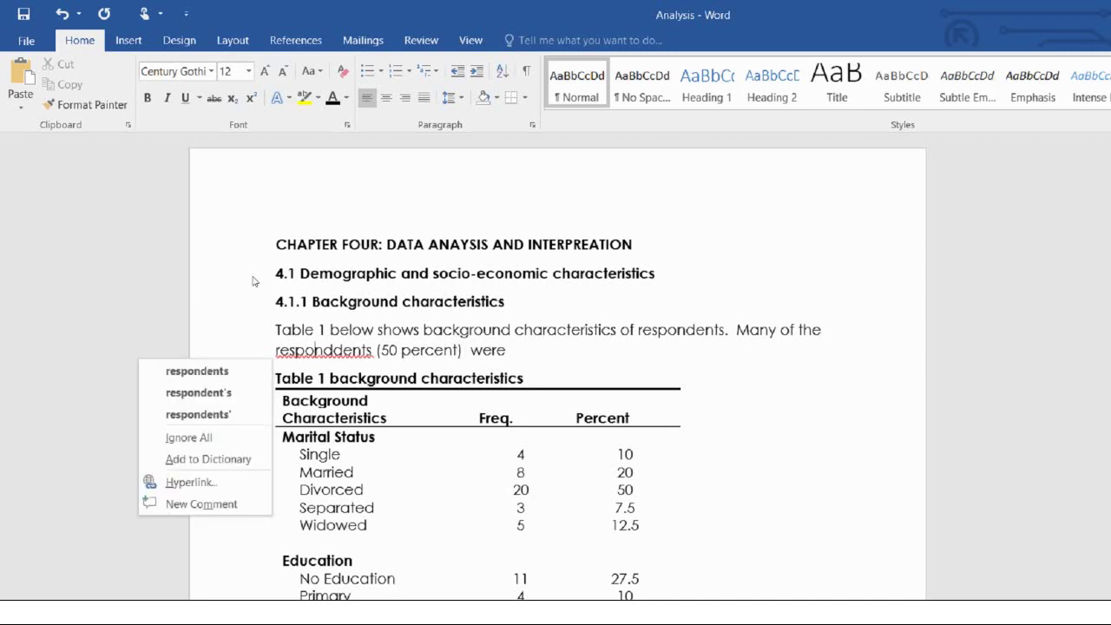
{"action": "key", "text": "Down"}
{"action": "key", "text": "Return"}
- Delete the extra space between "(50 percent)" and "were"
{"action": "key", "text": "Right"}
{"action": "key", "text": "Right"}
{"action": "key", "text": "Right"}
{"action": "key", "text": "Right"}
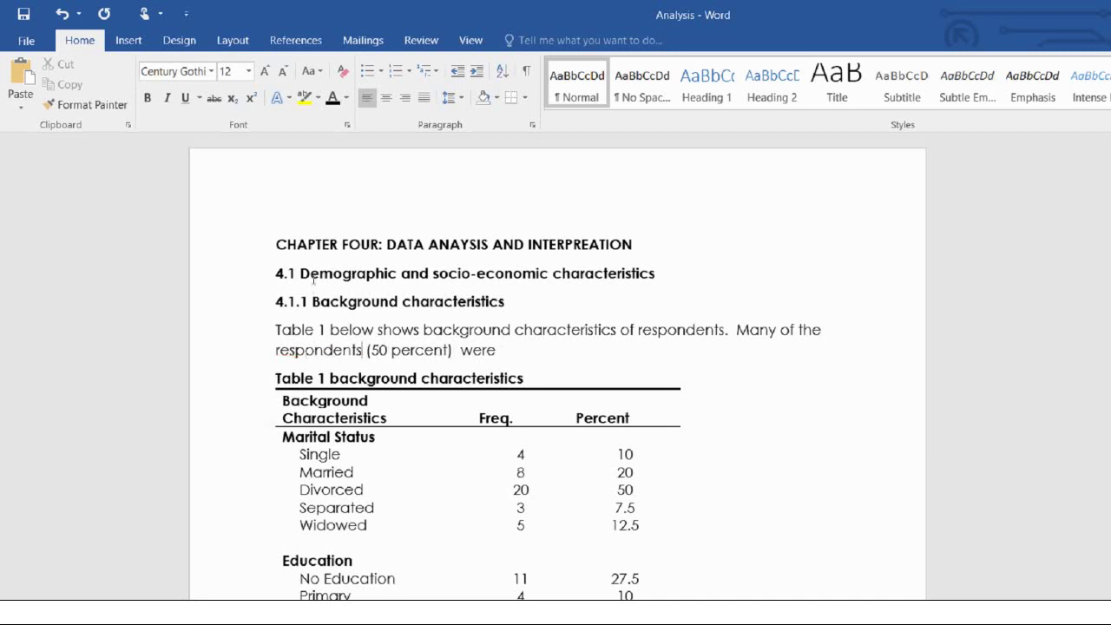
{"action": "key", "text": "shift+Right"}
{"action": "key", "text": "shift+Right"}
{"action": "key", "text": "shift+Right"}
{"action": "key", "text": "shift+Right"}
{"action": "key", "text": "shift+Right"}
{"action": "key", "text": "shift+Right"}
{"action": "key", "text": "shift+Right"}
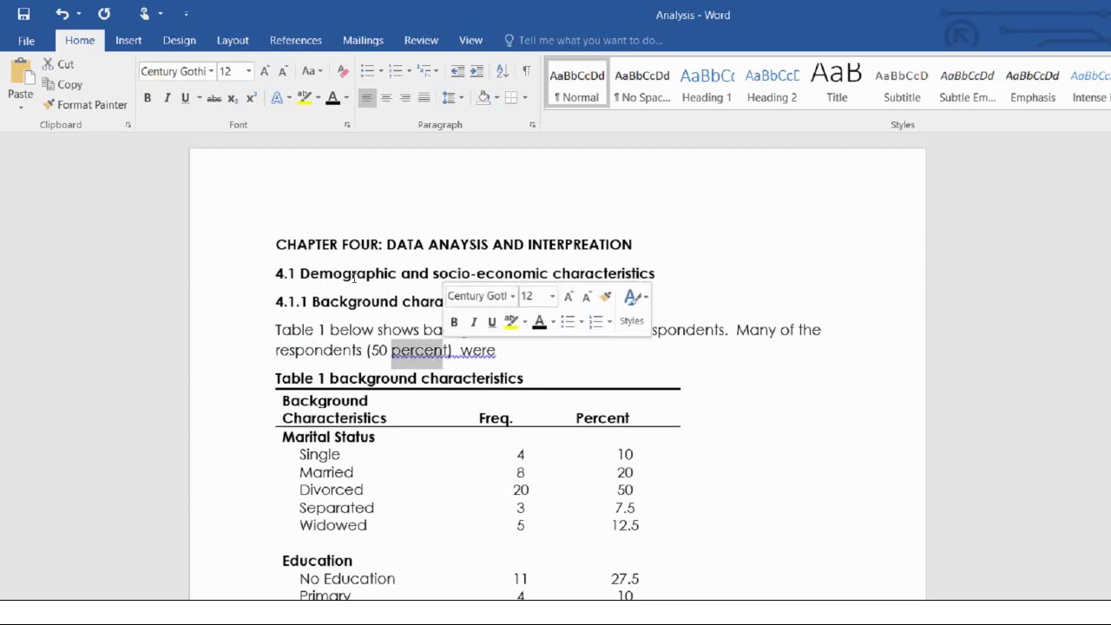
{"action": "key", "text": "Right"}
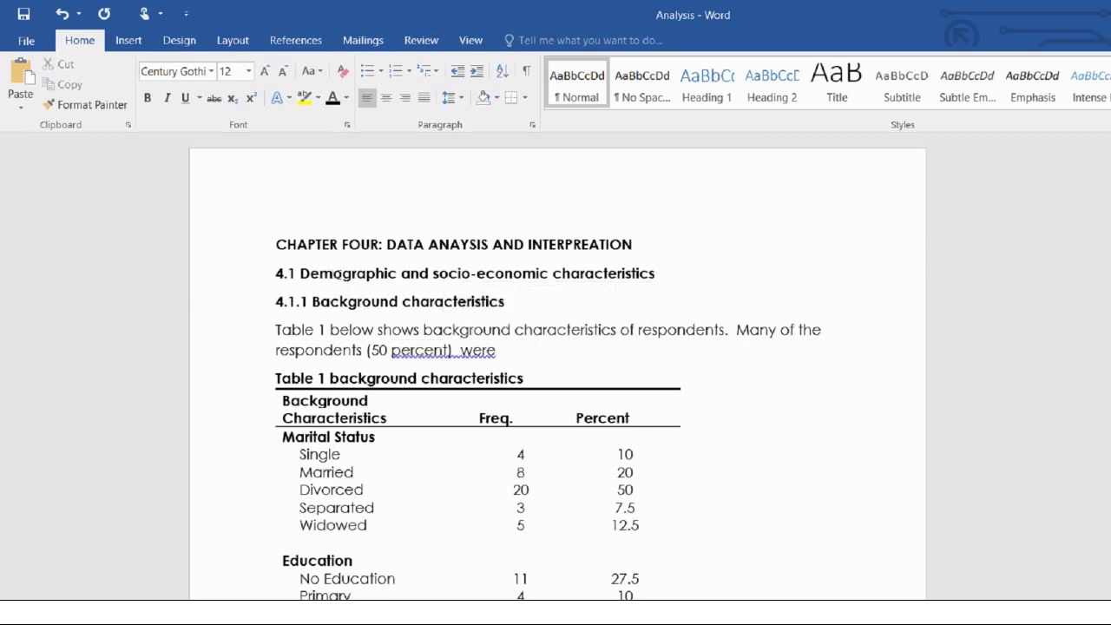
{"action": "key", "text": "Delete"}
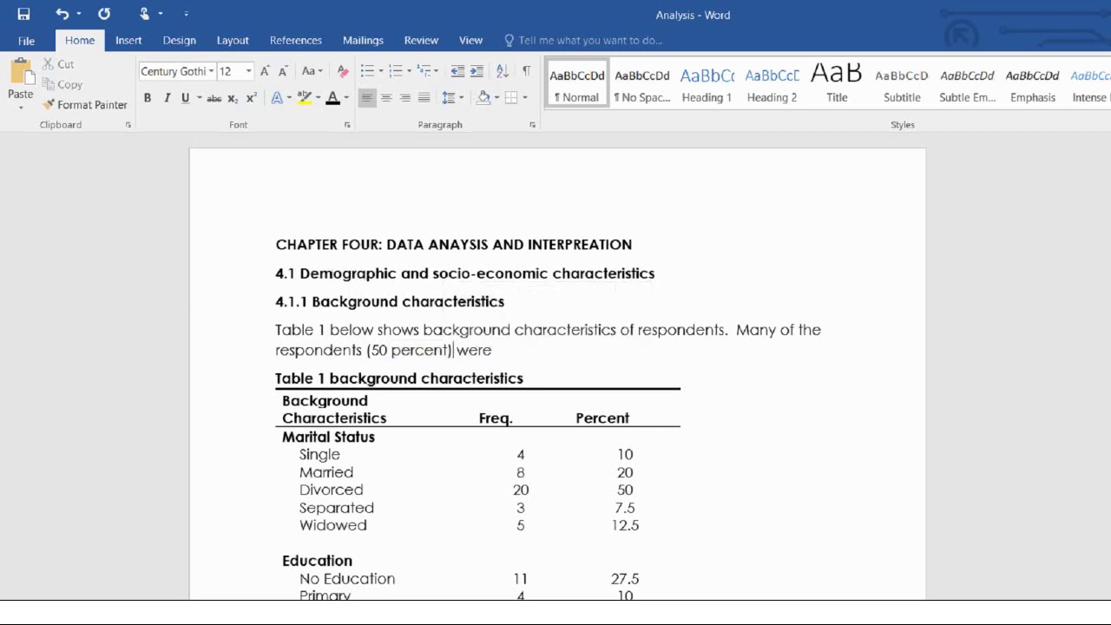
- Continue the second sentence after "were" with "divorced"
{"action": "key", "text": "End"}
{"action": "type", "text": "divorced,"}
{"action": "type", "text": "pne"}
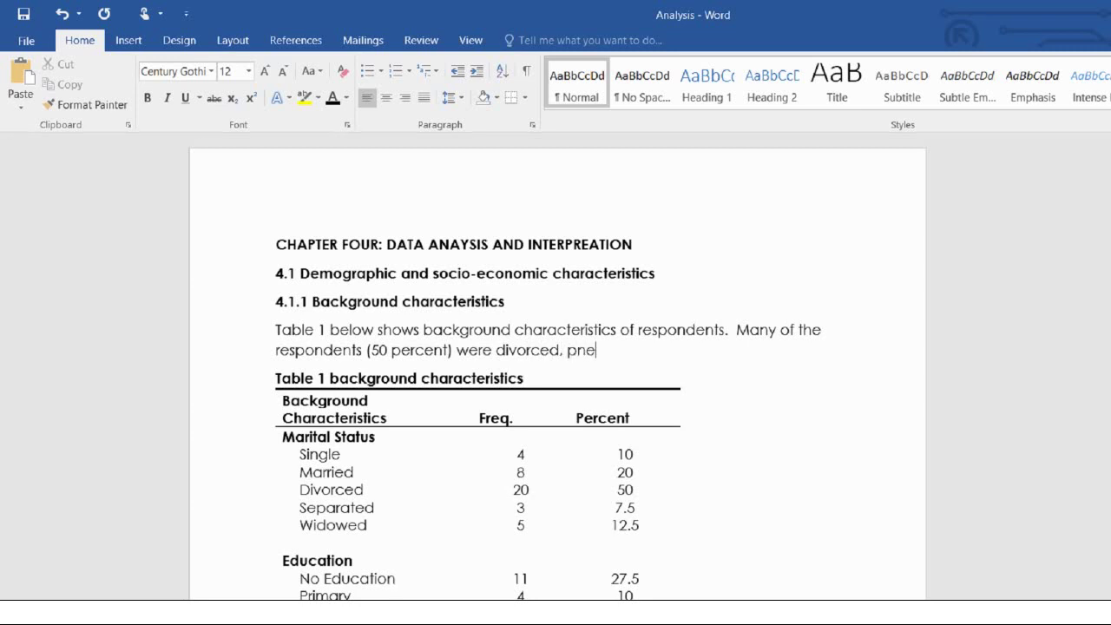
{"action": "key", "text": "BackSpace"}
{"action": "key", "text": "BackSpace"}
{"action": "key", "text": "BackSpace"}
{"action": "key", "text": "BackSpace"}
{"action": "key", "text": "BackSpace"}
{"action": "type", "text": "."}
{"action": "key", "text": "BackSpace"}
- Continue the marital status sentence after "divorced" by stating that one-fifth (20 percent) were married, ending with a closing parenthesis
{"action": "type", "text": ", one-fifthe"}
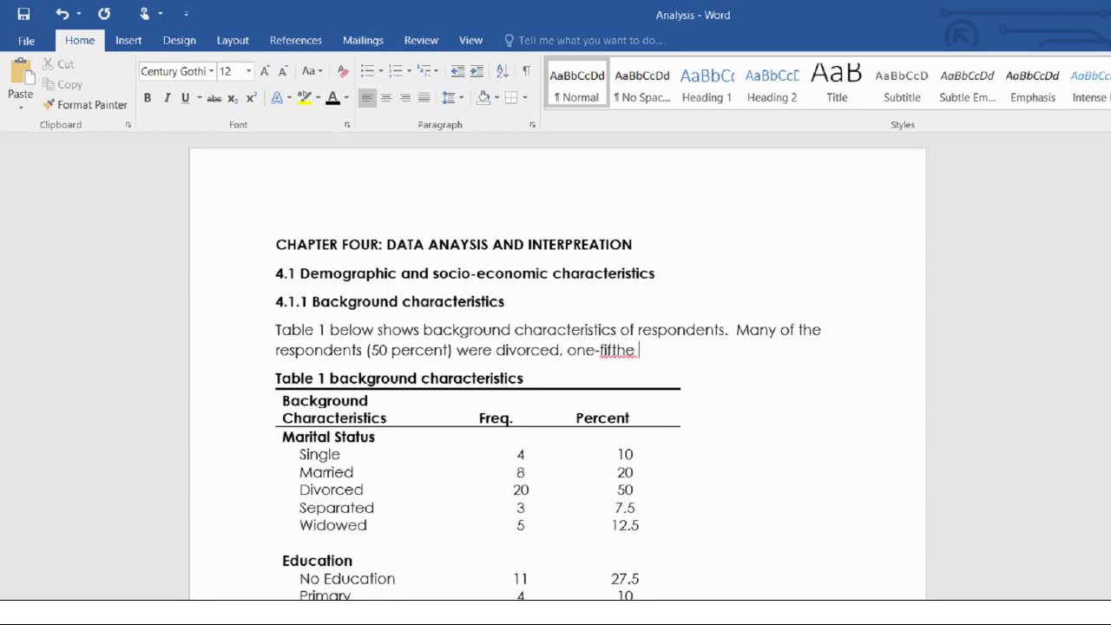
{"action": "key", "text": "BackSpace"}
{"action": "key", "text": "BackSpace"}
{"action": "key", "text": "BackSpace"}
{"action": "type", "text": "th (20 perce"}
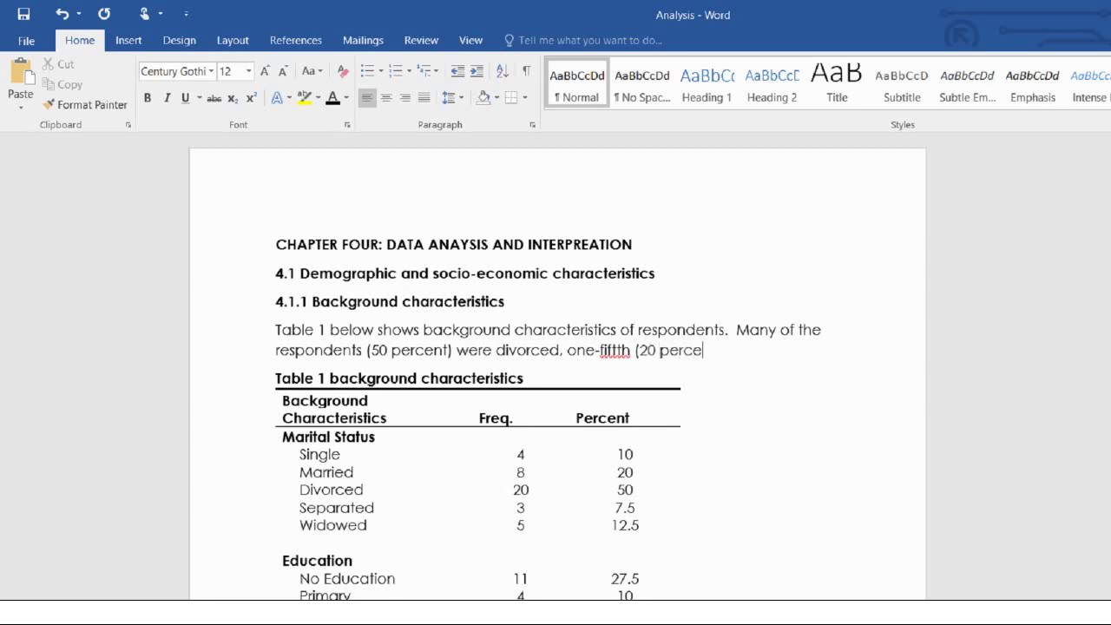
{"action": "type", "text": "nts ) were m"}
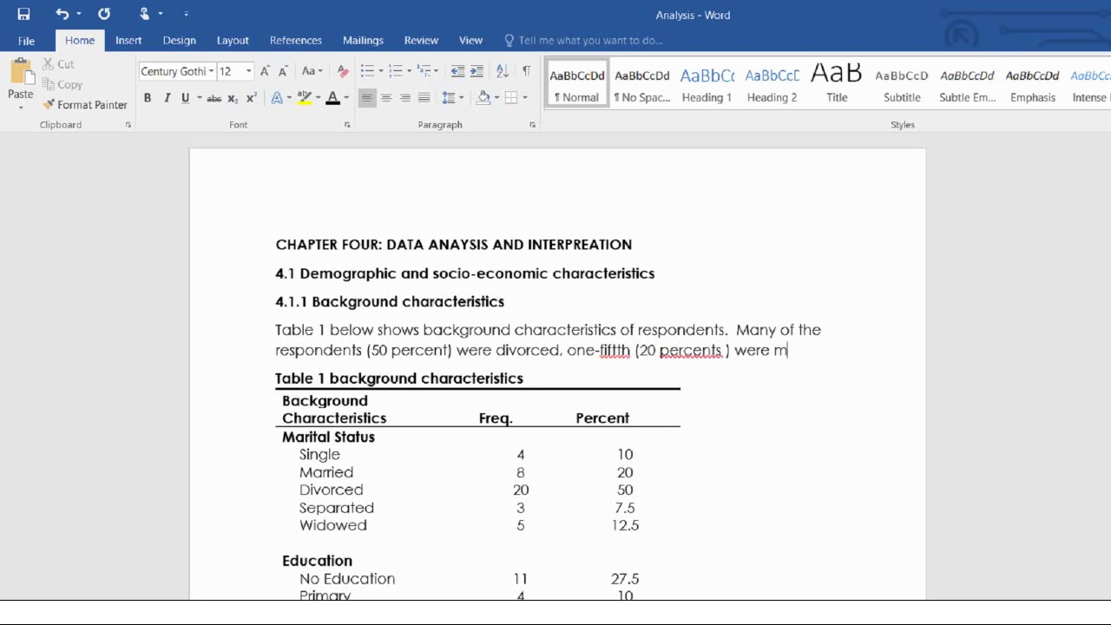
{"action": "type", "text": "arried)"}
- Correct "percents" to "percent" and the misspelled fraction to "one-fifth" in the married clause
{"action": "key", "text": "shift+F10"}
{"action": "key", "text": "Down"}
{"action": "key", "text": "Return"}
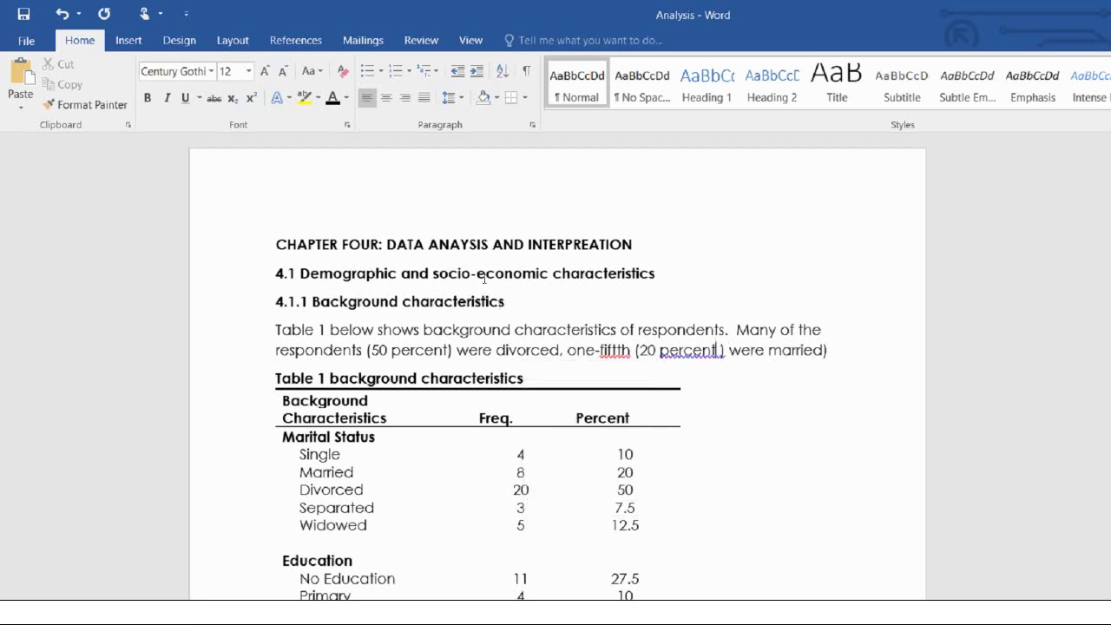
{"action": "key", "text": "alt+F7"}
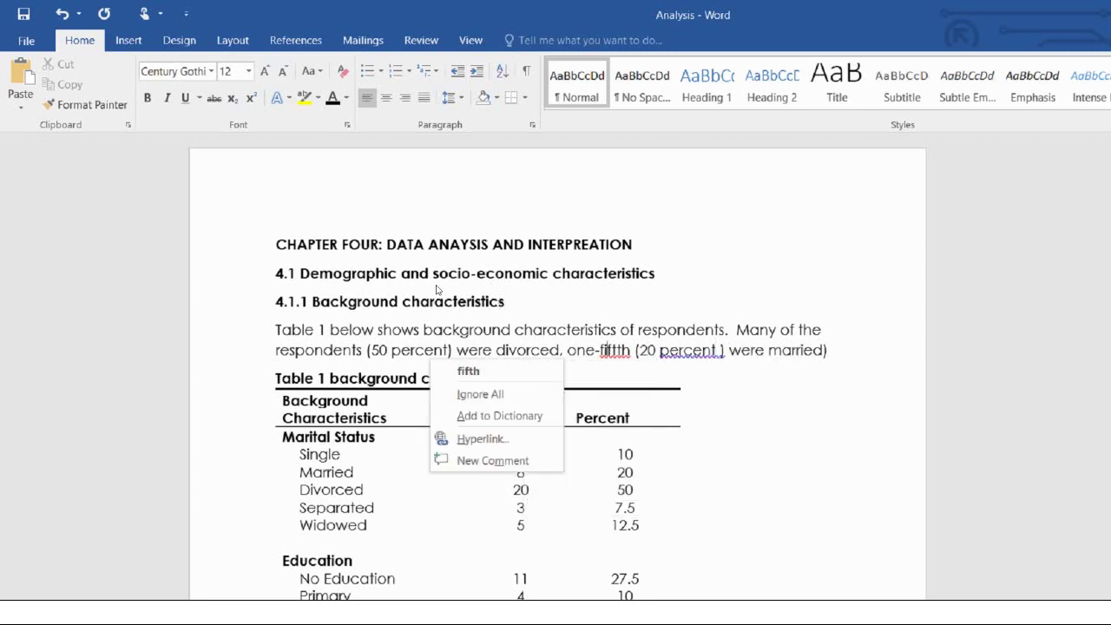
{"action": "key", "text": "Down"}
{"action": "key", "text": "Return"}
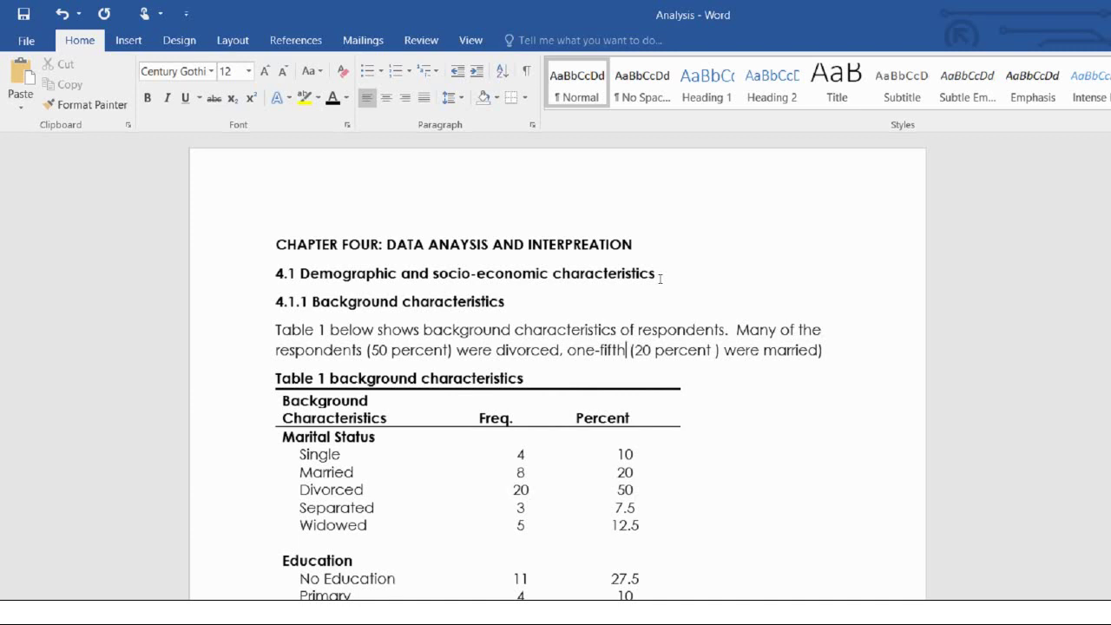
{"action": "key", "text": "BackSpace"}
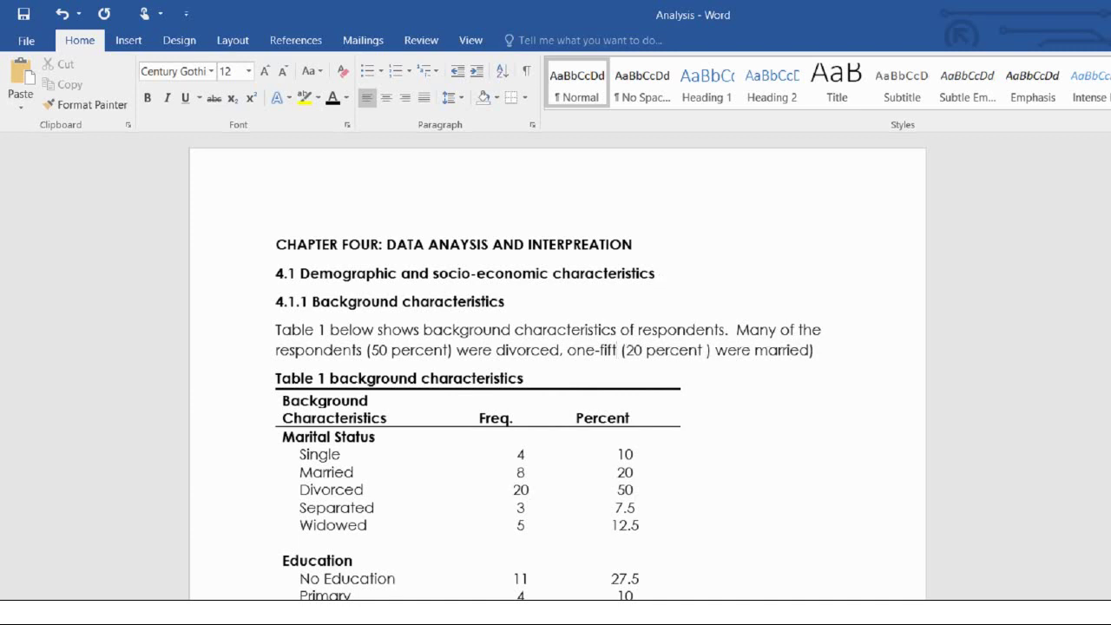
{"action": "type", "text": "h"}
- Remove the extra space before the closing parenthesis in "(20 percent )" using the proofing suggestion
{"action": "key", "text": "Right"}
{"action": "key", "text": "Right"}
{"action": "key", "text": "Right"}
{"action": "key", "text": "Right"}
{"action": "key", "text": "Right"}
{"action": "key", "text": "Right"}
{"action": "key", "text": "Right"}
{"action": "key", "text": "Right"}
{"action": "key", "text": "Right"}
{"action": "key", "text": "Right"}
{"action": "key", "text": "Right"}
{"action": "key", "text": "Right"}
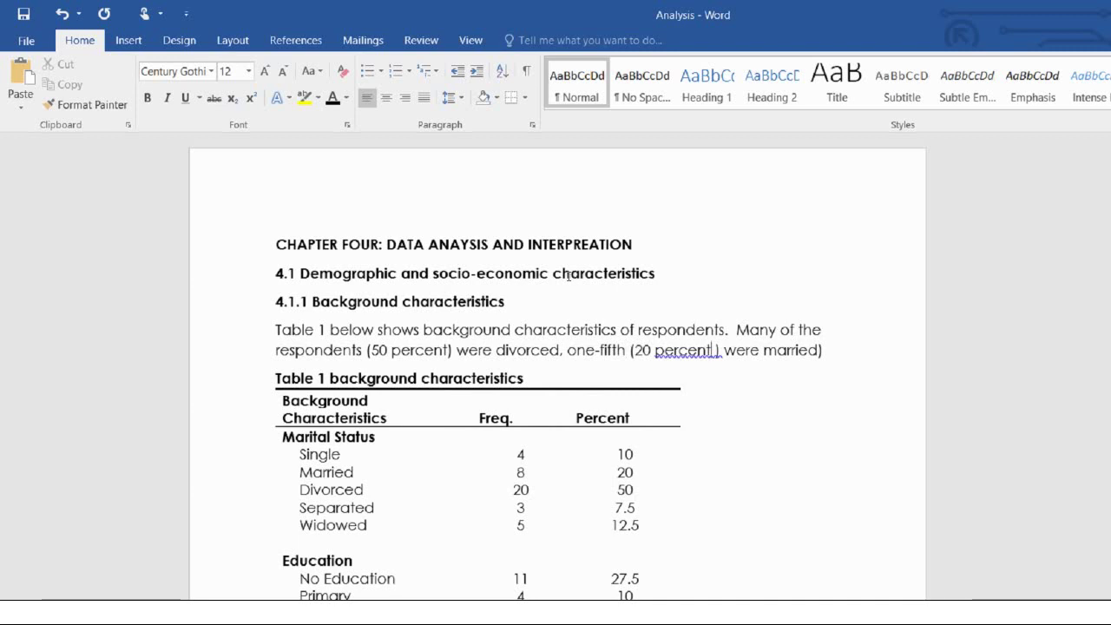
{"action": "key", "text": "shift+F10"}
{"action": "key", "text": "Down"}
{"action": "key", "text": "Return"}
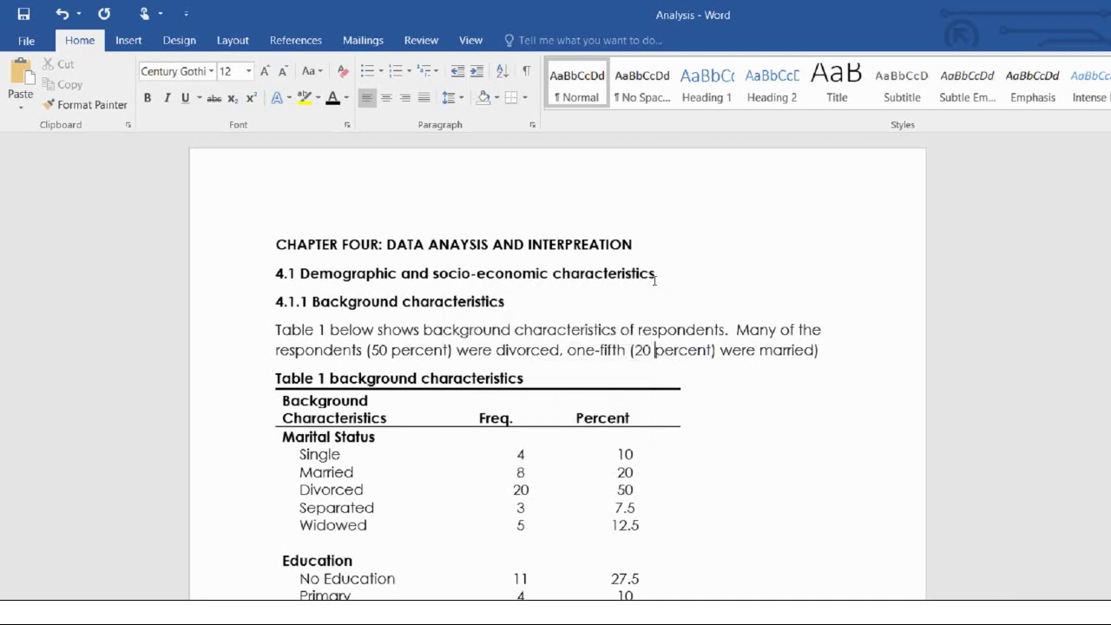
- Continue the marital status sentence with ", 13 percent were widowed, 10 percent were single"
{"action": "key", "text": "End"}
{"action": "type", "text": "13"}
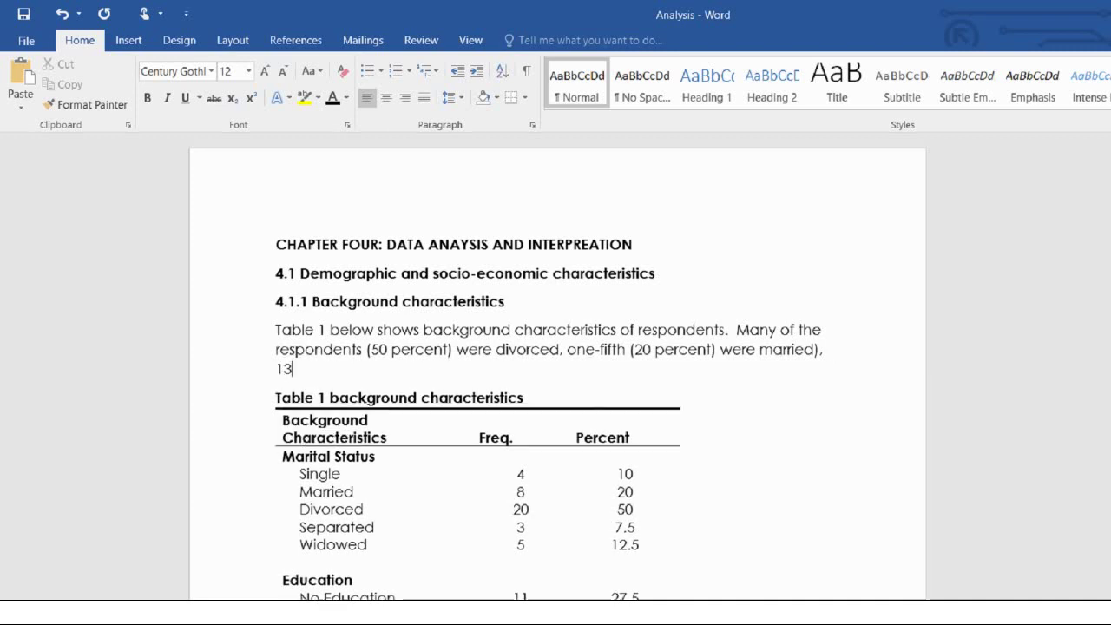
{"action": "type", "text": " percent were "}
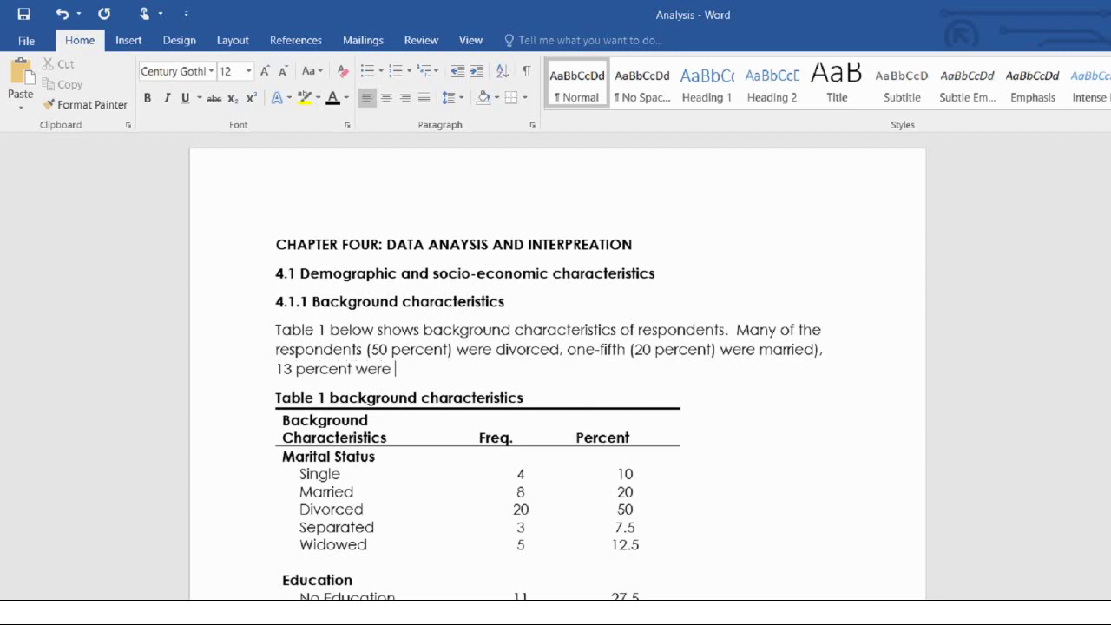
{"action": "type", "text": "widowed, 10 per"}
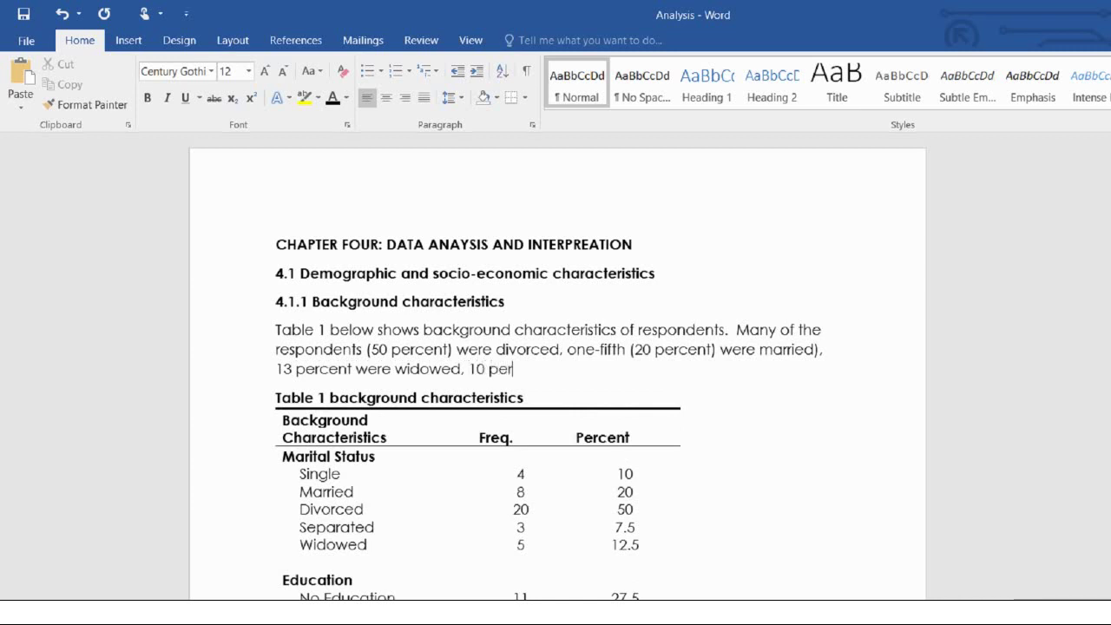
{"action": "type", "text": "cent wer"}
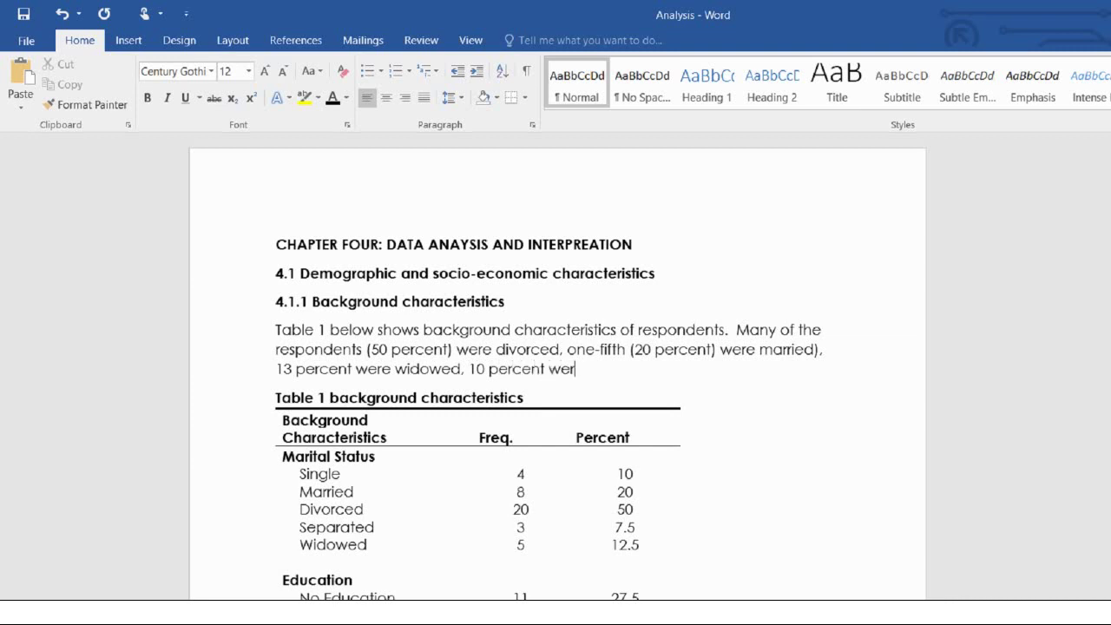
{"action": "type", "text": "e single"}
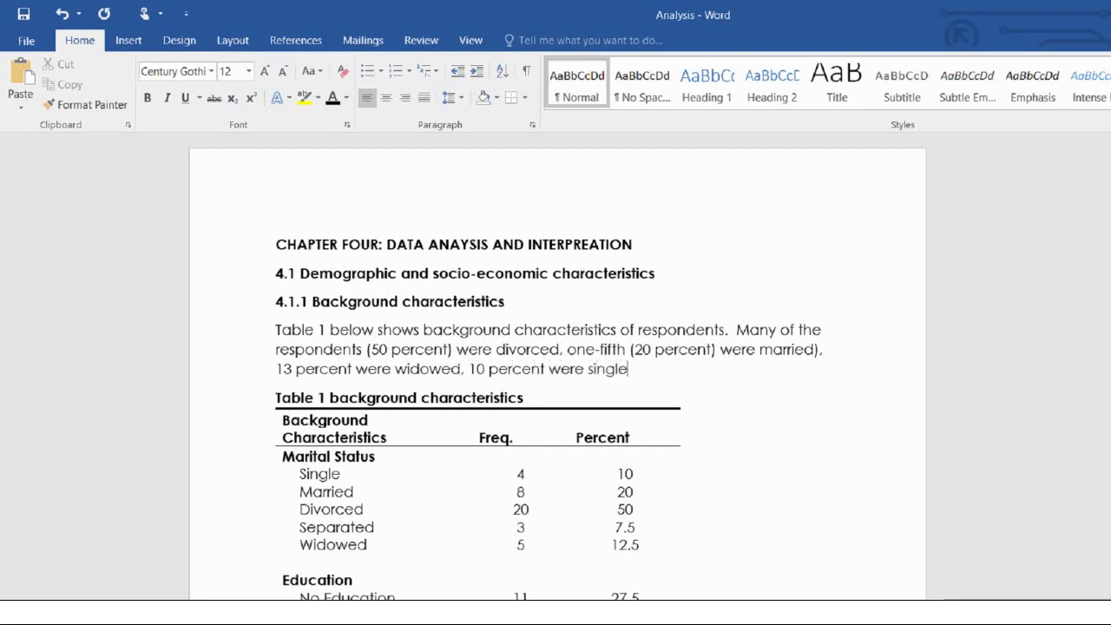
- End the marital status sentence with "and the minority (7.5 percent).", without a space before the closing parenthesis
{"action": "type", "text": " and the minorit"}
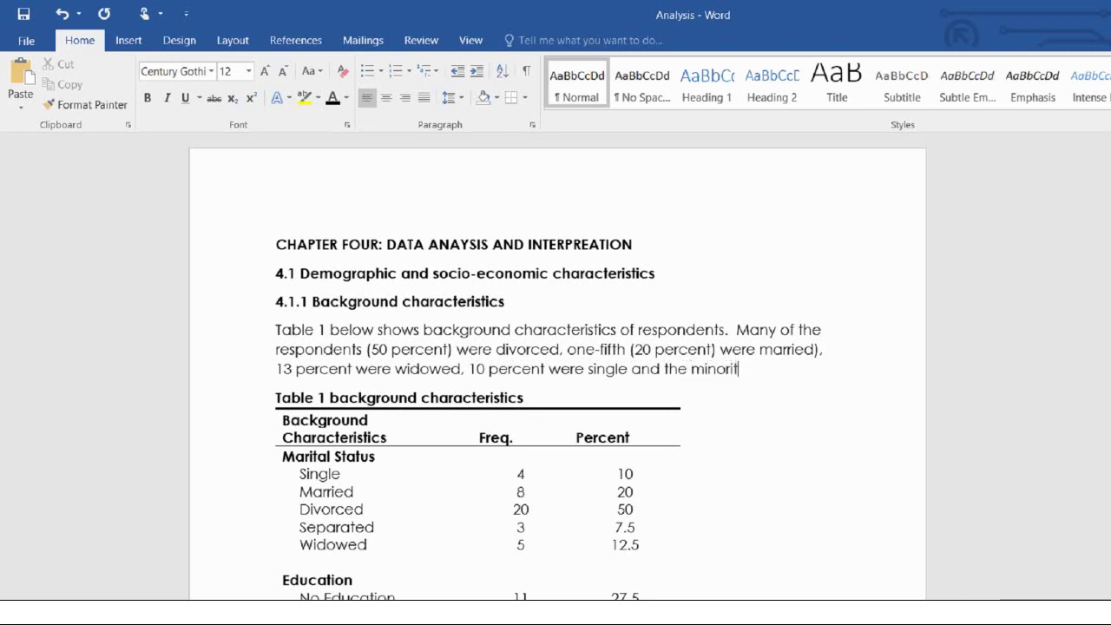
{"action": "type", "text": "y (7.5 percent )"}
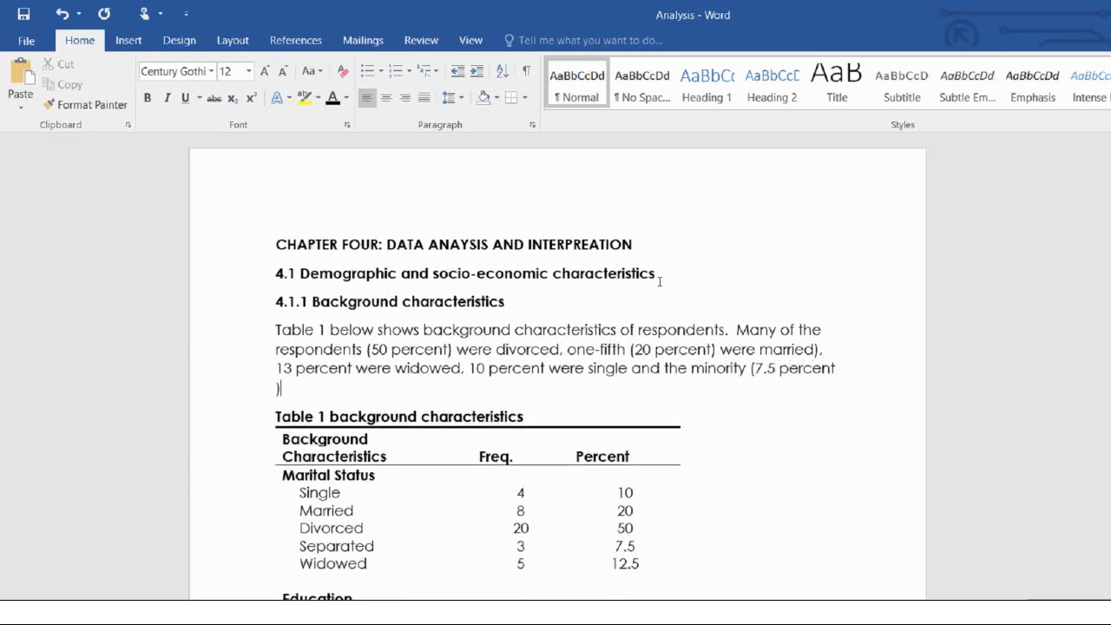
{"action": "key", "text": "BackSpace"}
{"action": "key", "text": "BackSpace"}
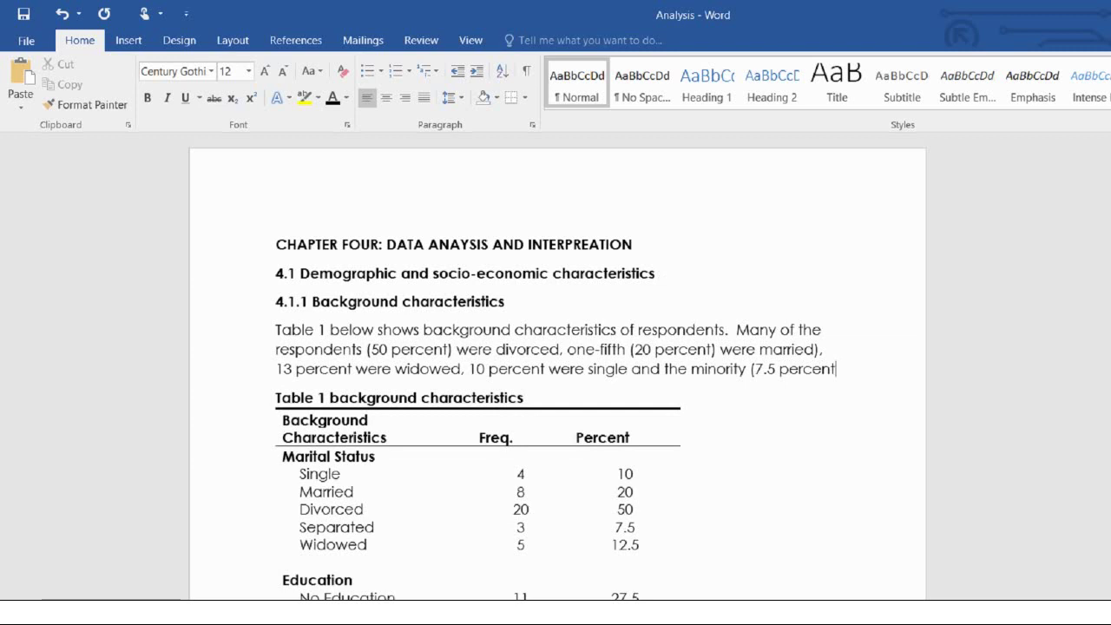
{"action": "type", "text": ")."}
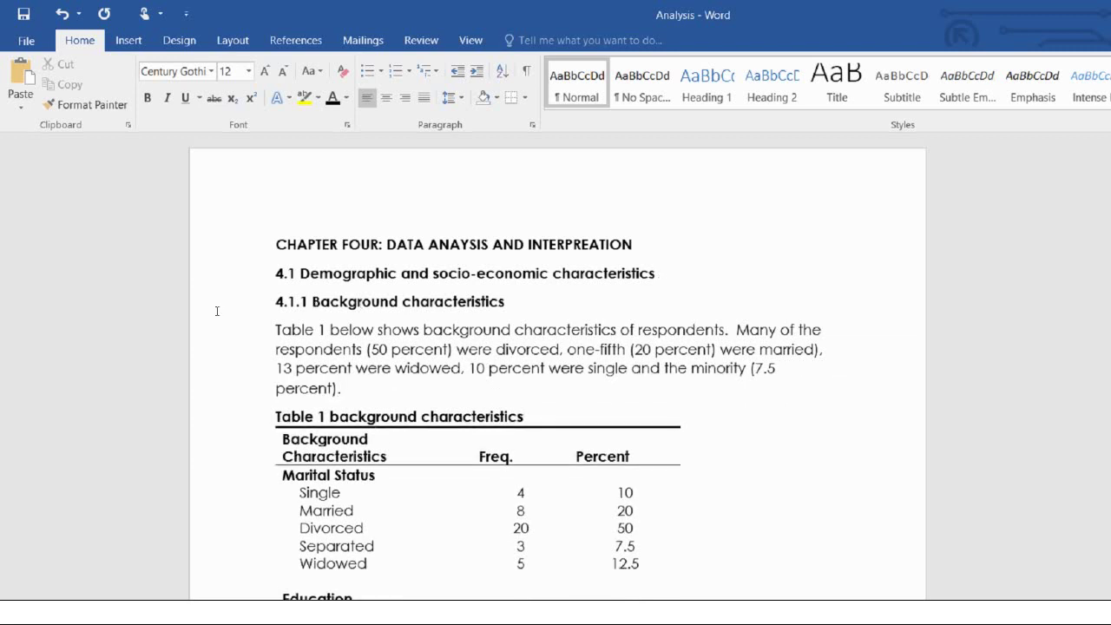
- Justify the marital status paragraph and set its line spacing to 1.5
{"action": "double_click", "coordinate": [259, 334]}
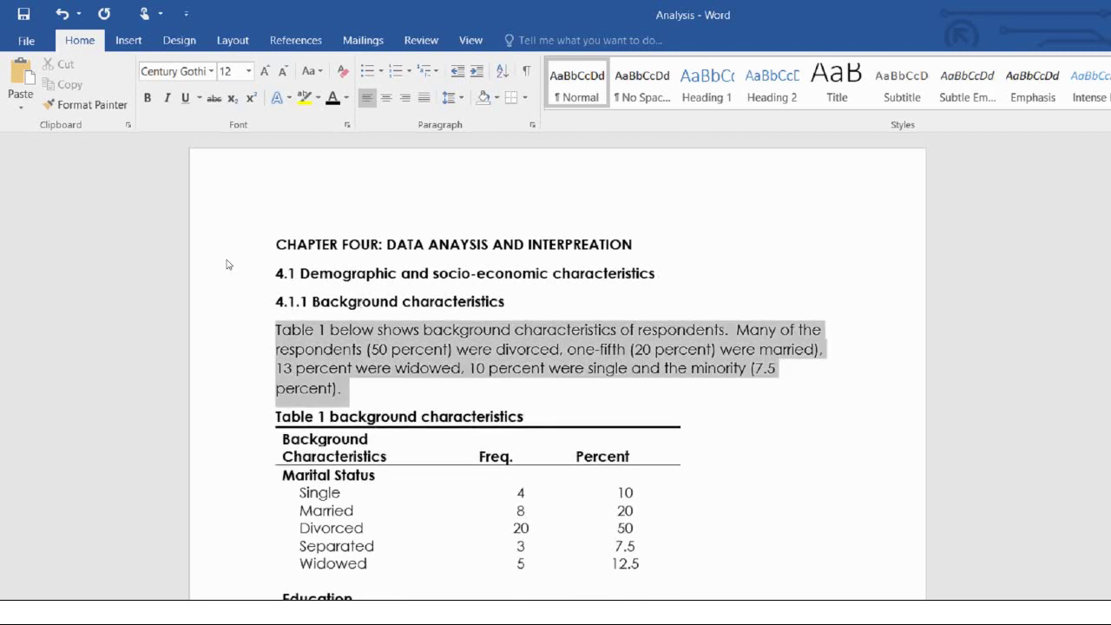
{"action": "left_click", "coordinate": [423, 97]}
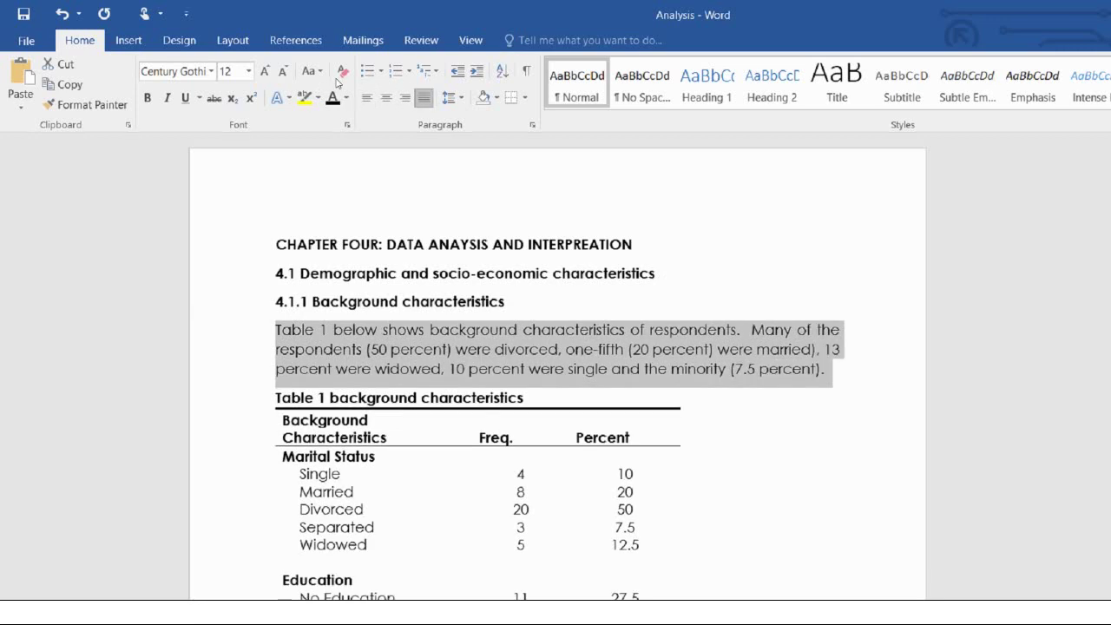
{"action": "left_click", "coordinate": [452, 97]}
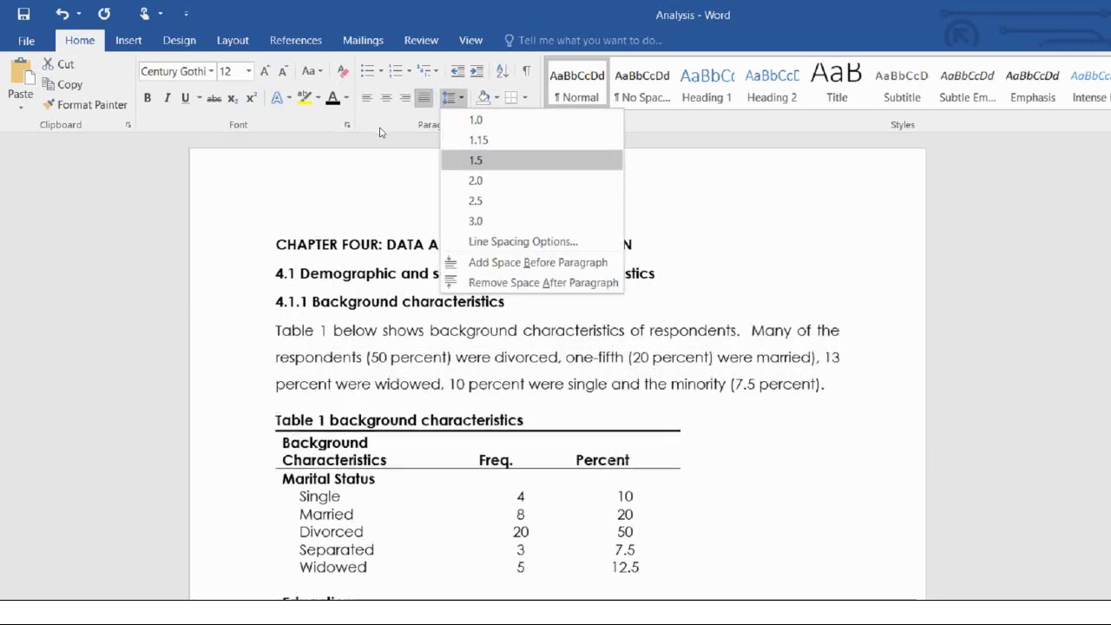
{"action": "left_click", "coordinate": [476, 160]}
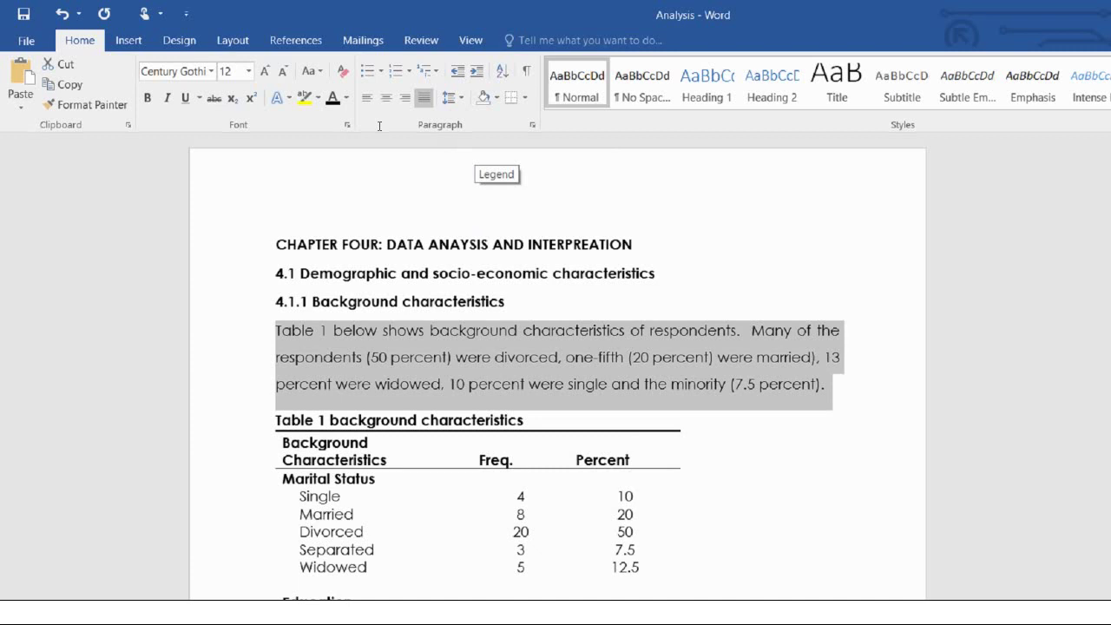
- Review the marital status rows and start a new paragraph above the Table 1 title with "In terms of education, slight"
{"action": "left_click", "coordinate": [684, 458]}
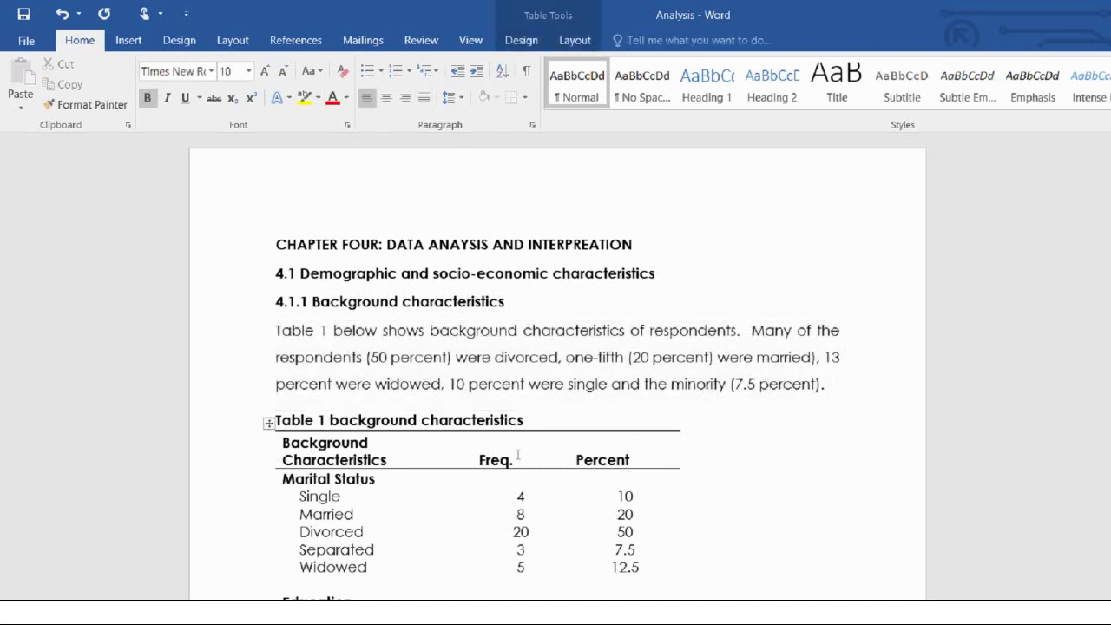
{"action": "left_click_drag", "start_coordinate": [638, 566], "coordinate": [295, 496]}
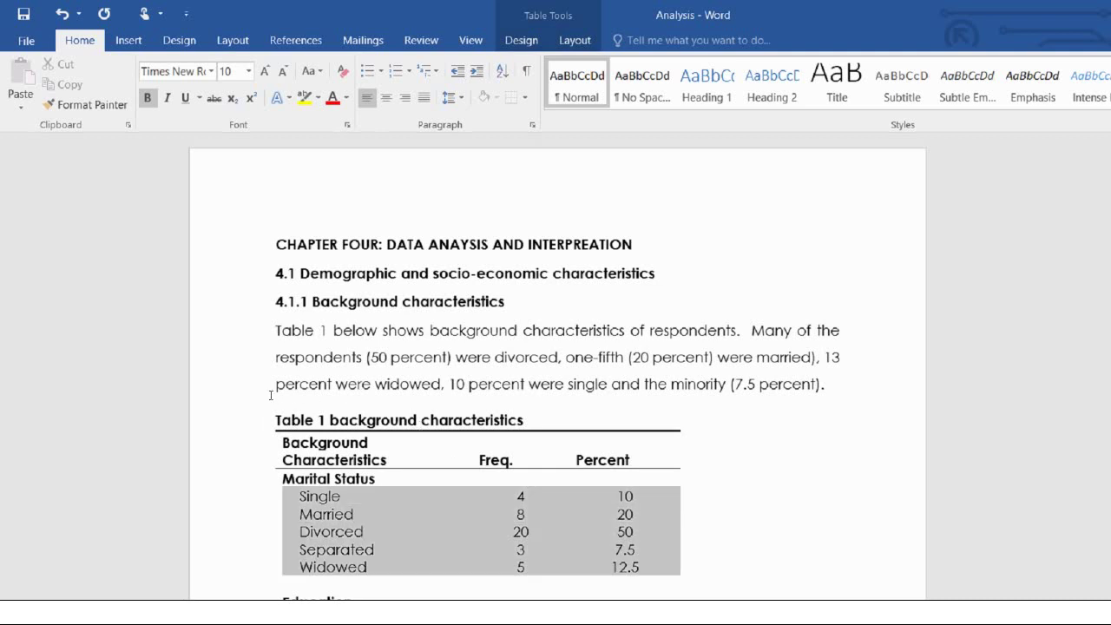
{"action": "left_click", "coordinate": [671, 314]}
{"action": "key", "text": "Return"}
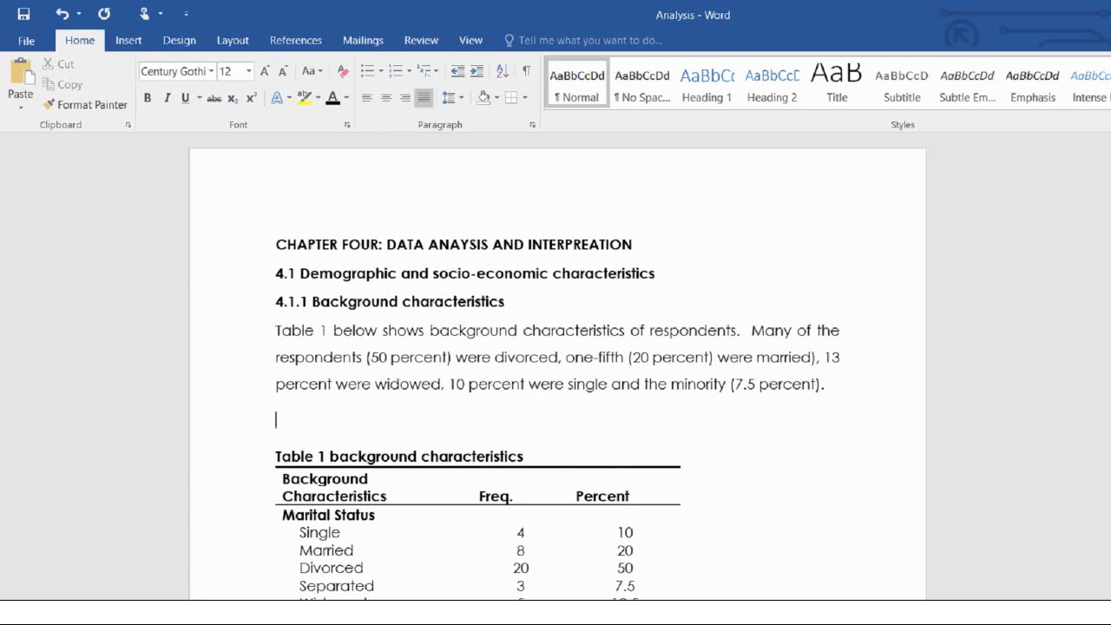
{"action": "type", "text": "In terms of age"}
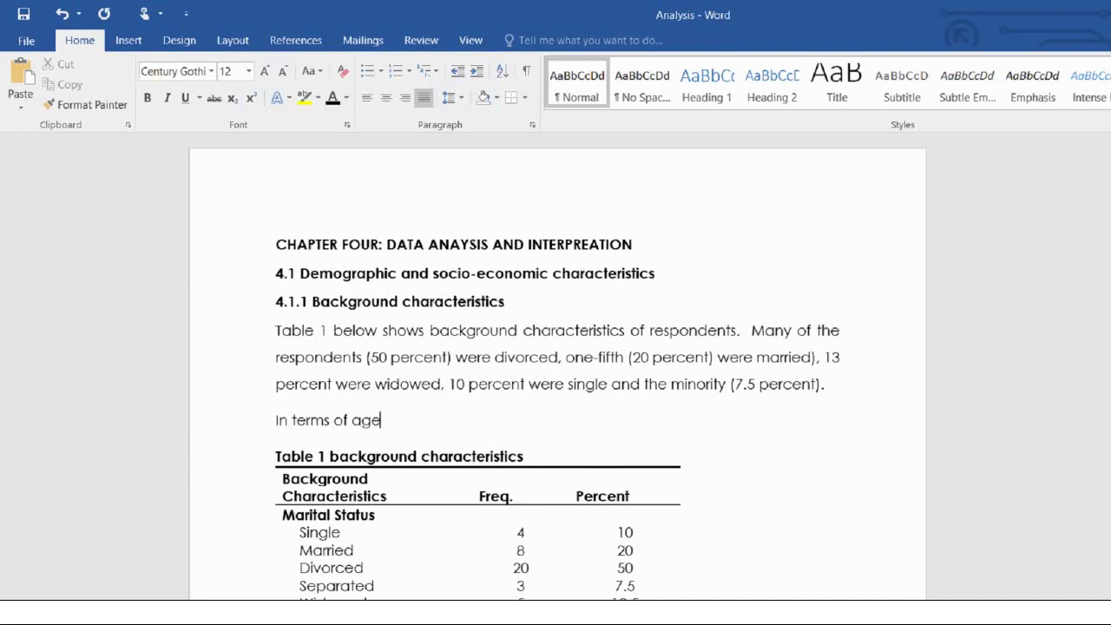
{"action": "type", "text": "."}
{"action": "key", "text": "BackSpace"}
{"action": "key", "text": "BackSpace"}
{"action": "key", "text": "BackSpace"}
{"action": "key", "text": "BackSpace"}
{"action": "type", "text": "education, slight"}
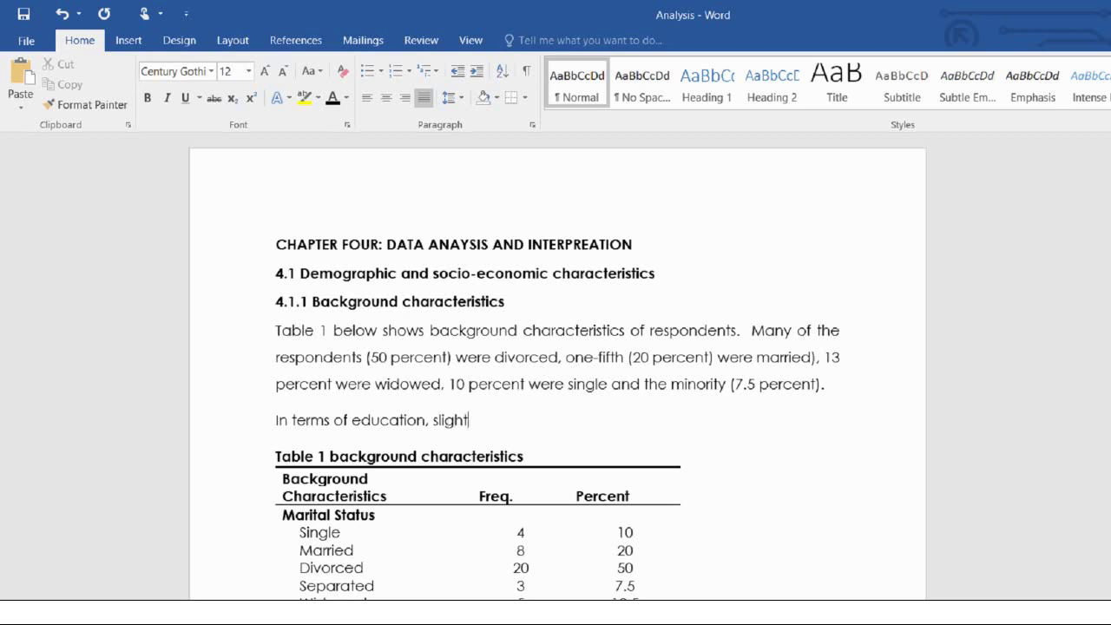
- Complete the education sentence as "slightly above one-third (37.5 percent) had attained Tertiary education." and begin the following sentence with "Slightly"
{"action": "type", "text": "ly above one-th"}
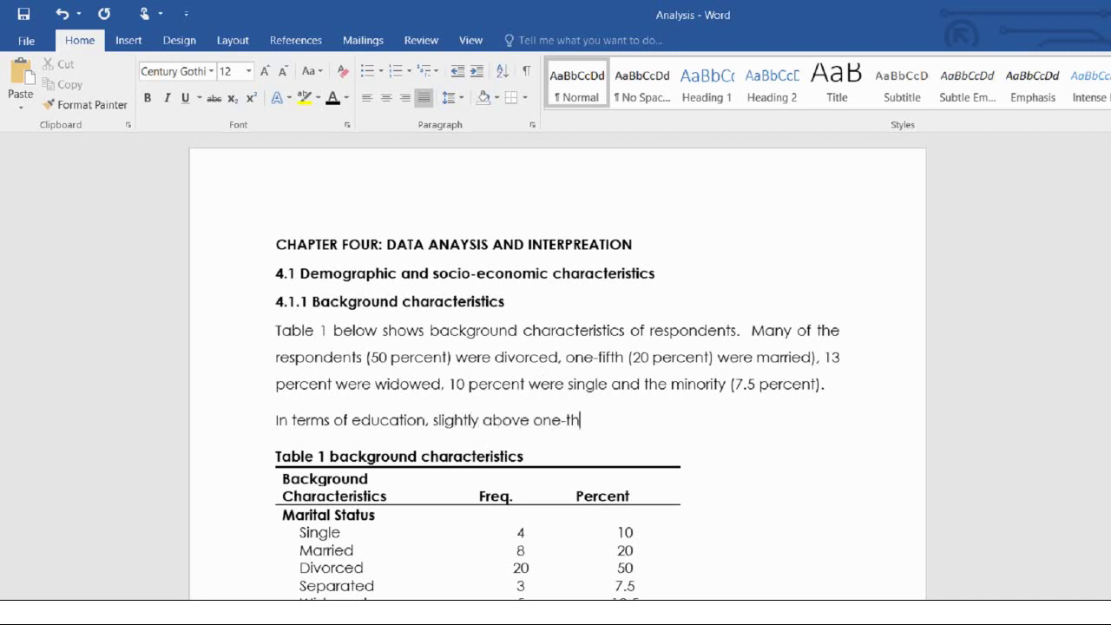
{"action": "type", "text": "ird (37.5 perce"}
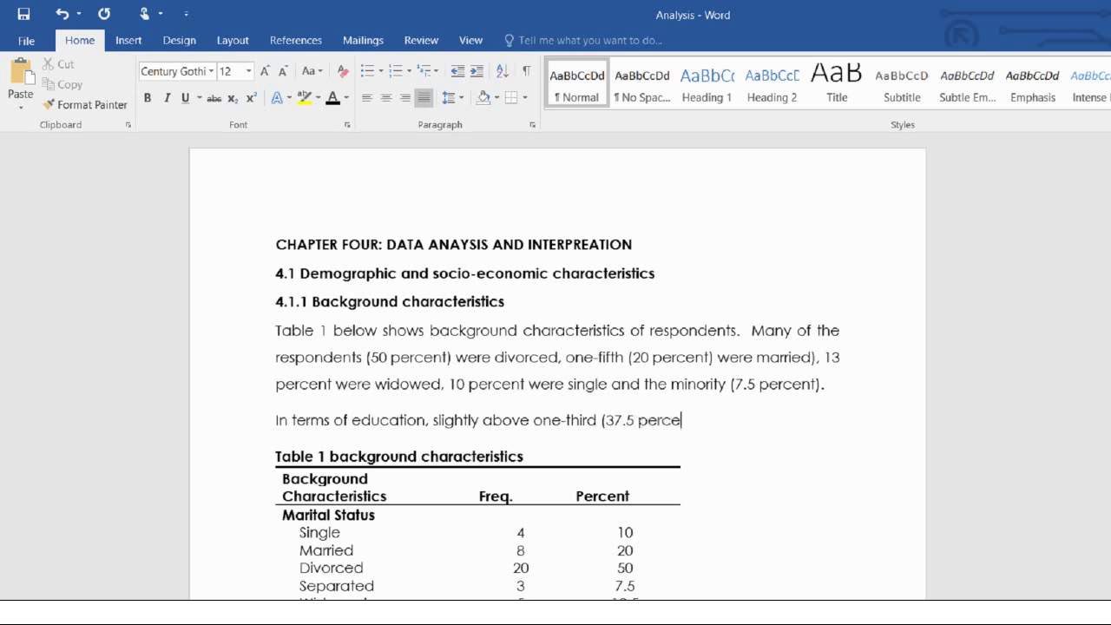
{"action": "type", "text": "nt)"}
{"action": "type", "text": "had attaine"}
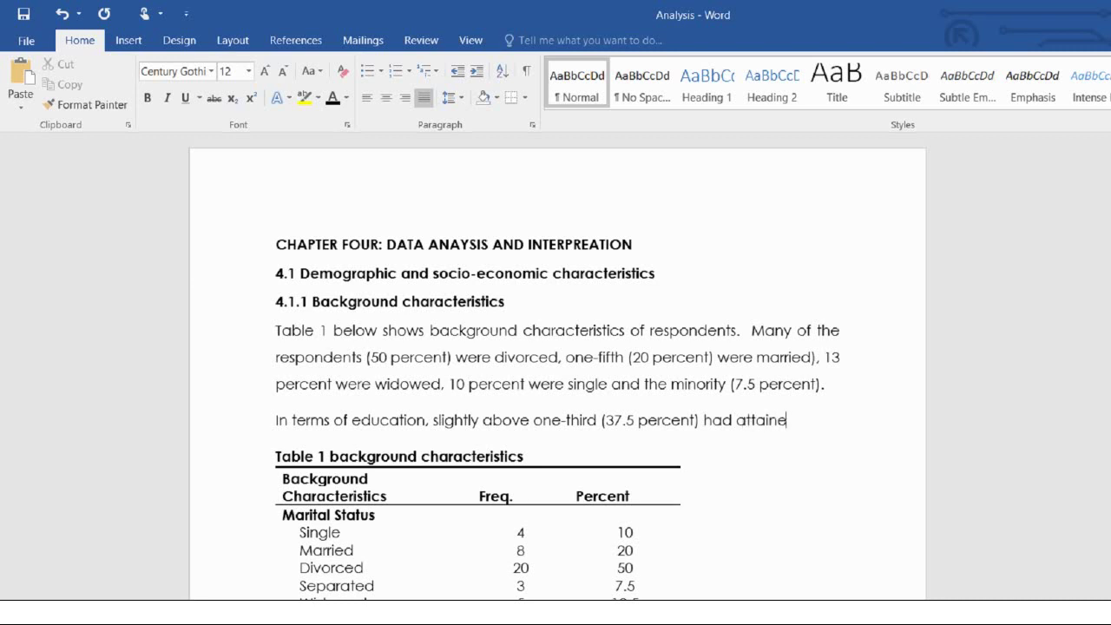
{"action": "type", "text": "d Tee"}
{"action": "key", "text": "BackSpace"}
{"action": "type", "text": "rtiary"}
{"action": "type", "text": " educatio"}
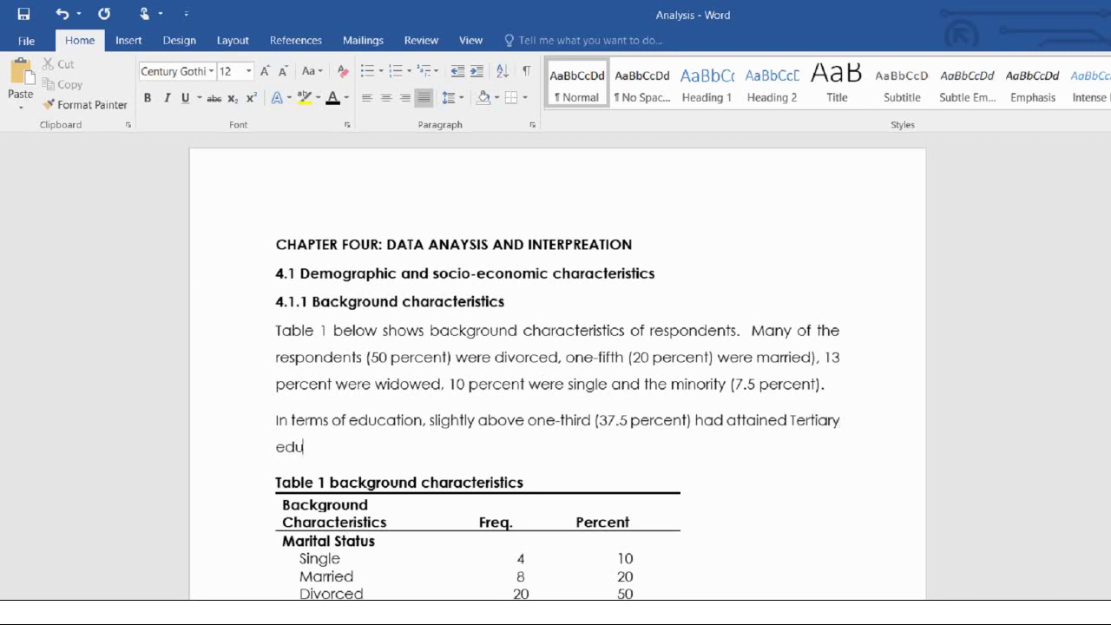
{"action": "type", "text": "n. Slightly "}
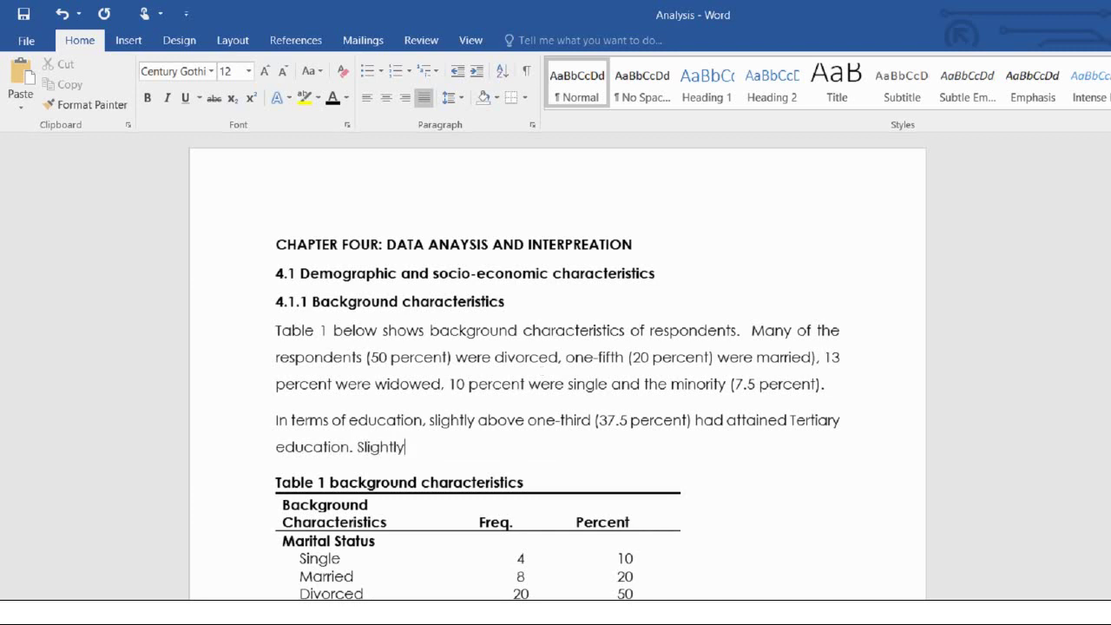
- Replace "Slightly" at the start of the second education sentence with "Below one-third (27.5 percent)"
{"action": "type", "text": "below"}
{"action": "key", "text": "BackSpace"}
{"action": "key", "text": "BackSpace"}
{"action": "key", "text": "BackSpace"}
{"action": "key", "text": "BackSpace"}
{"action": "key", "text": "BackSpace"}
{"action": "key", "text": "BackSpace"}
{"action": "key", "text": "BackSpace"}
{"action": "key", "text": "BackSpace"}
{"action": "key", "text": "BackSpace"}
{"action": "key", "text": "BackSpace"}
{"action": "key", "text": "BackSpace"}
{"action": "key", "text": "BackSpace"}
{"action": "key", "text": "BackSpace"}
{"action": "key", "text": "BackSpace"}
{"action": "key", "text": "BackSpace"}
{"action": "type", "text": "Below one-"}
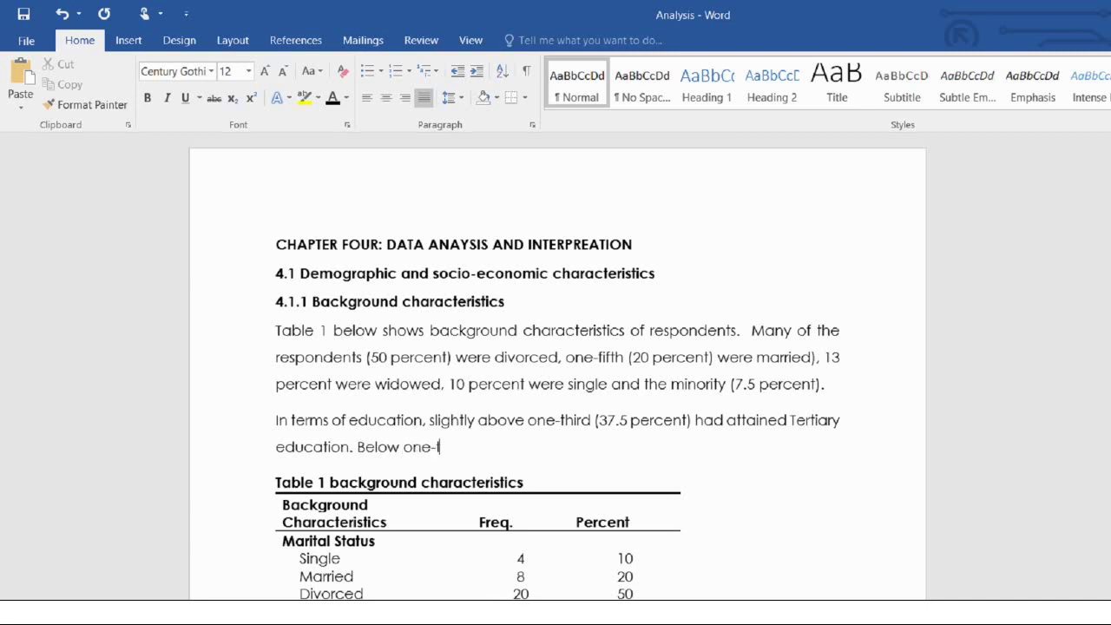
{"action": "type", "text": "third (27.5 percent)"}
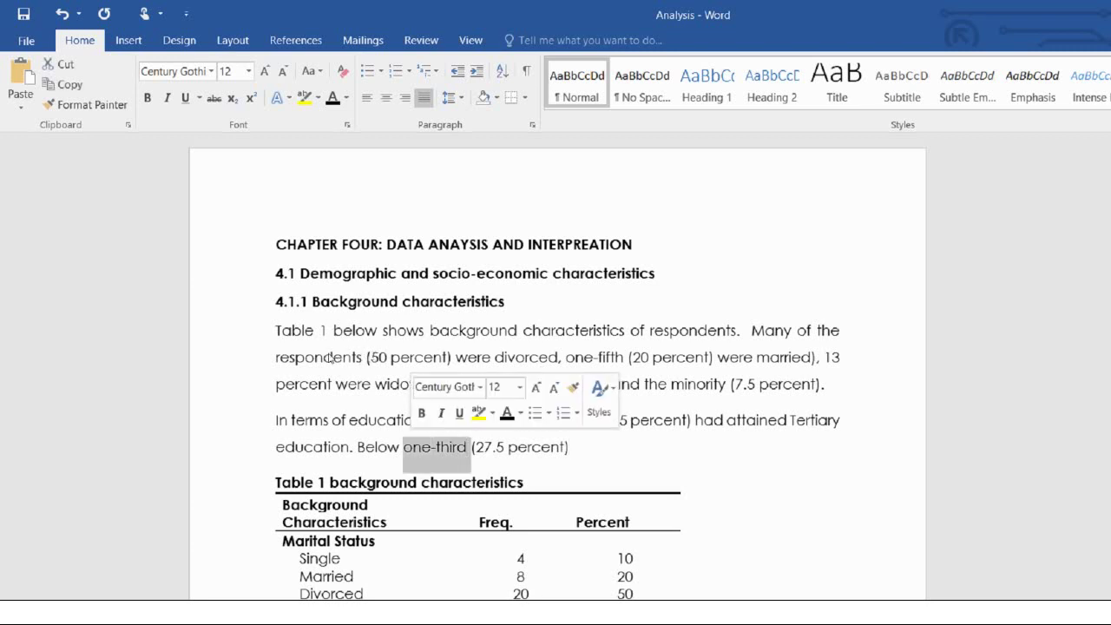
- Delete "Below one-third" before "(27.5 percent)" in the education paragraph
{"action": "key", "text": "BackSpace"}
{"action": "key", "text": "BackSpace"}
{"action": "key", "text": "BackSpace"}
{"action": "key", "text": "BackSpace"}
{"action": "key", "text": "BackSpace"}
{"action": "key", "text": "BackSpace"}
{"action": "key", "text": "BackSpace"}
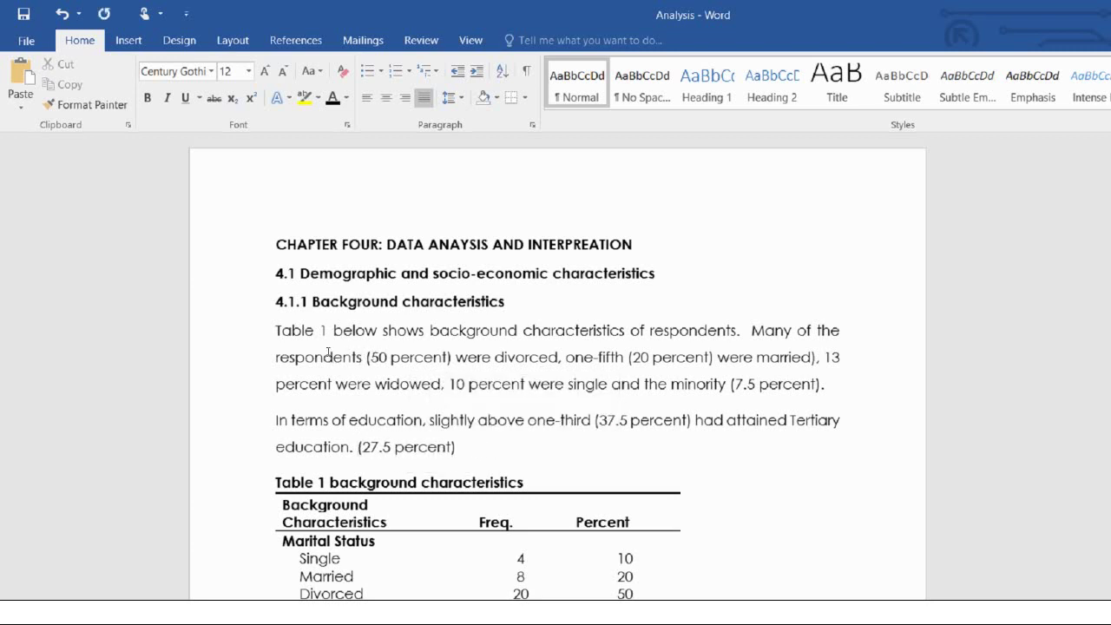
- Insert "Slightly above quarter" before "(27.5 percent)" in the education paragraph and continue the sentence with "had no education,"
{"action": "type", "text": "Slightly "}
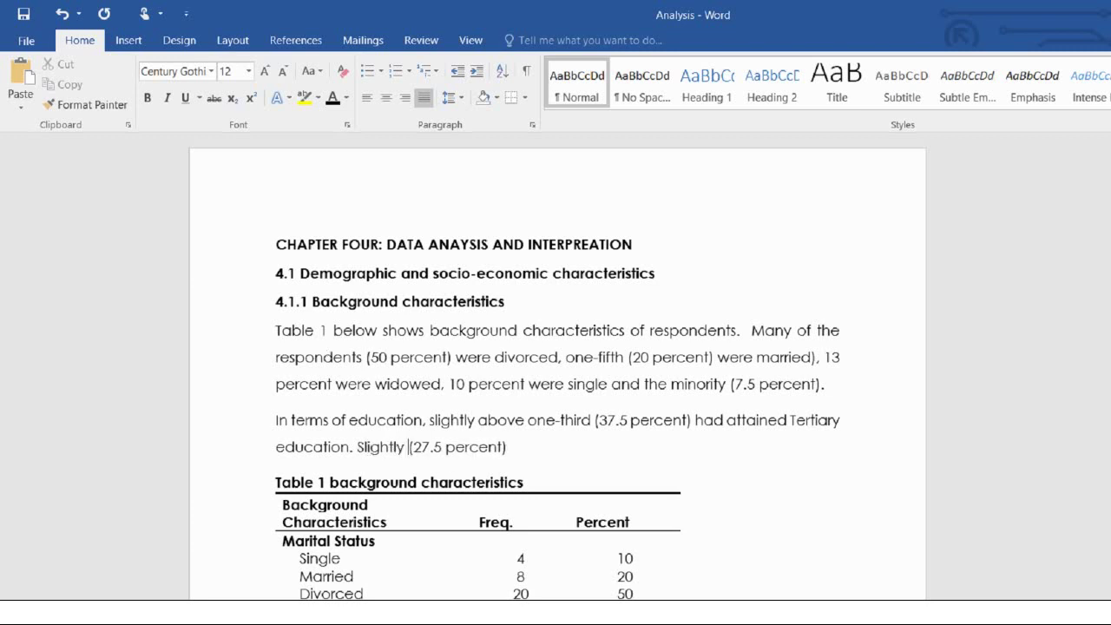
{"action": "type", "text": "above "}
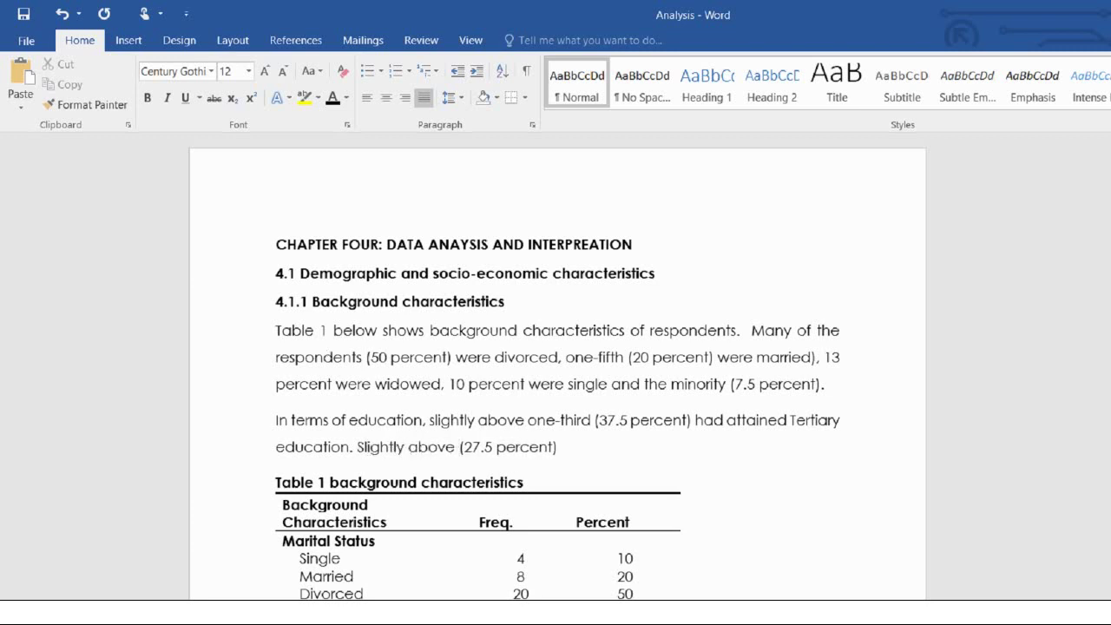
{"action": "type", "text": "quarter"}
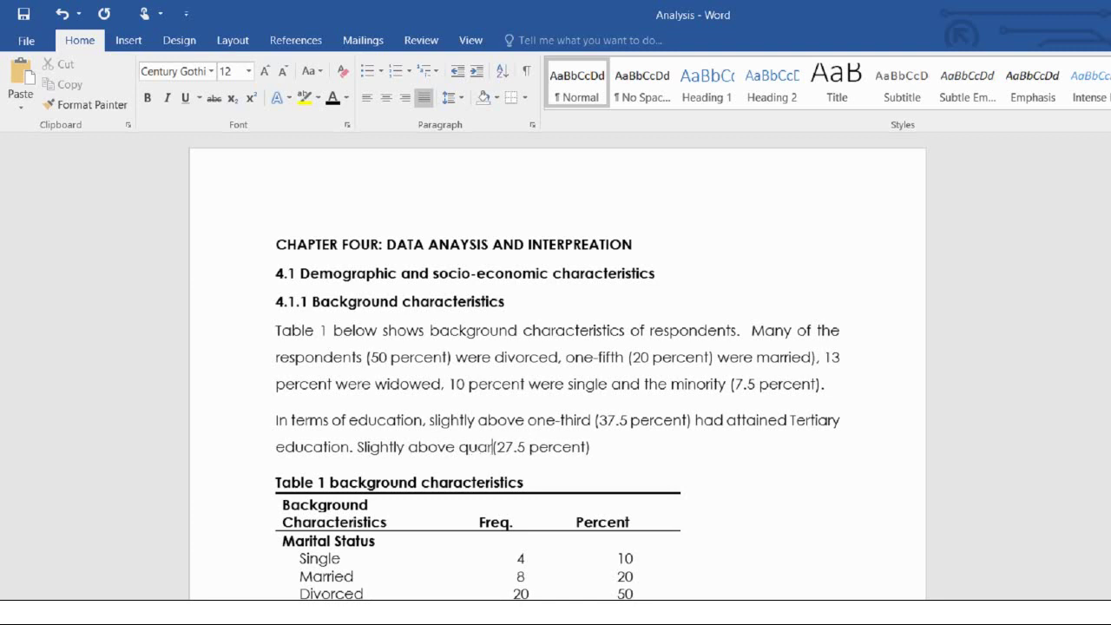
{"action": "type", "text": " (27.5"}
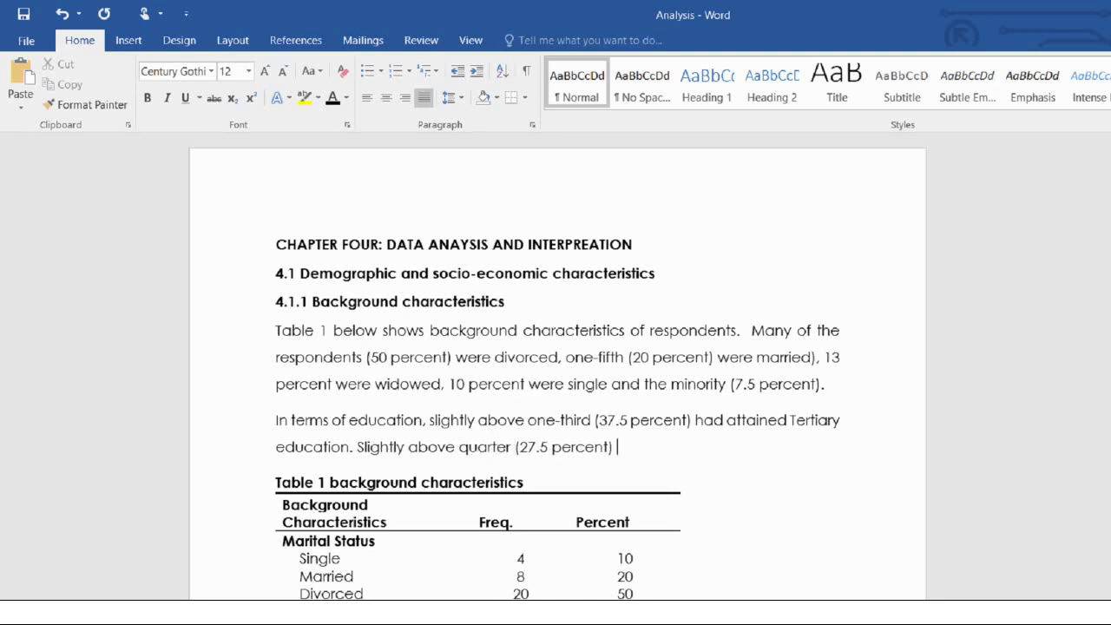
{"action": "type", "text": " percent) had no educat"}
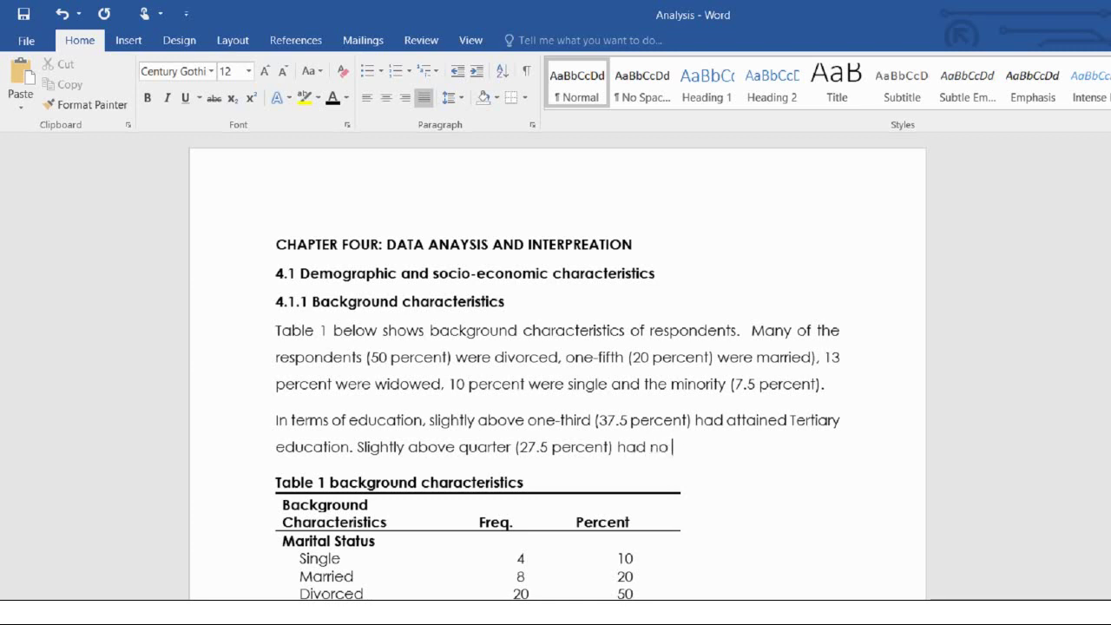
{"action": "type", "text": "ion,"}
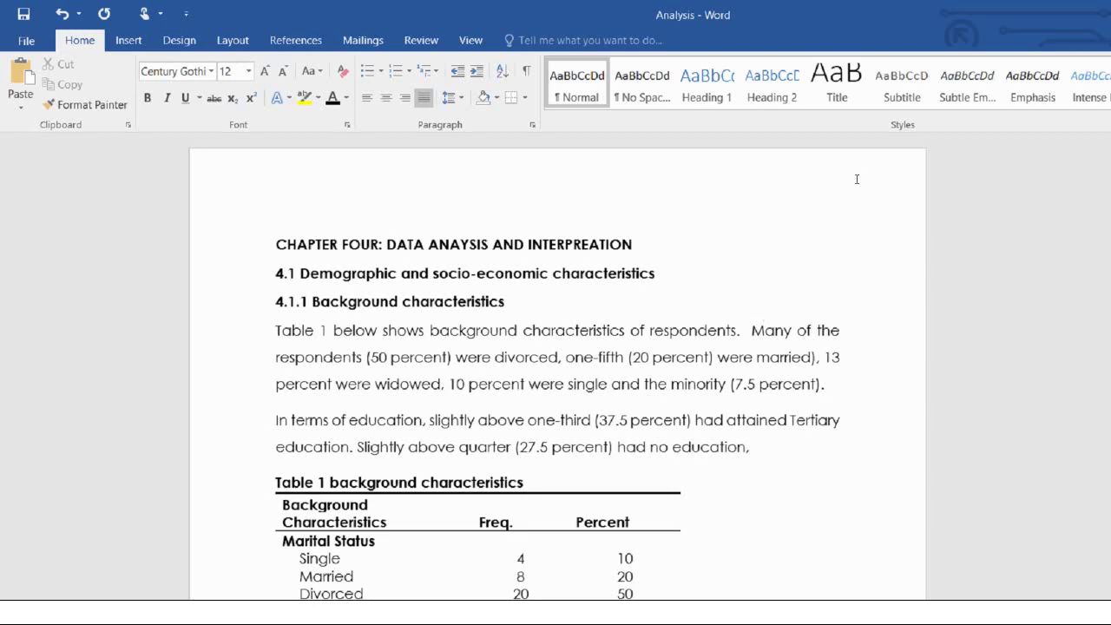
- Check the education rows in Table 1 and continue the sentence with "one-fourth (25 percent) had primary education"
{"action": "scroll", "coordinate": [903, 183], "scroll_direction": "down", "scroll_amount": 4}
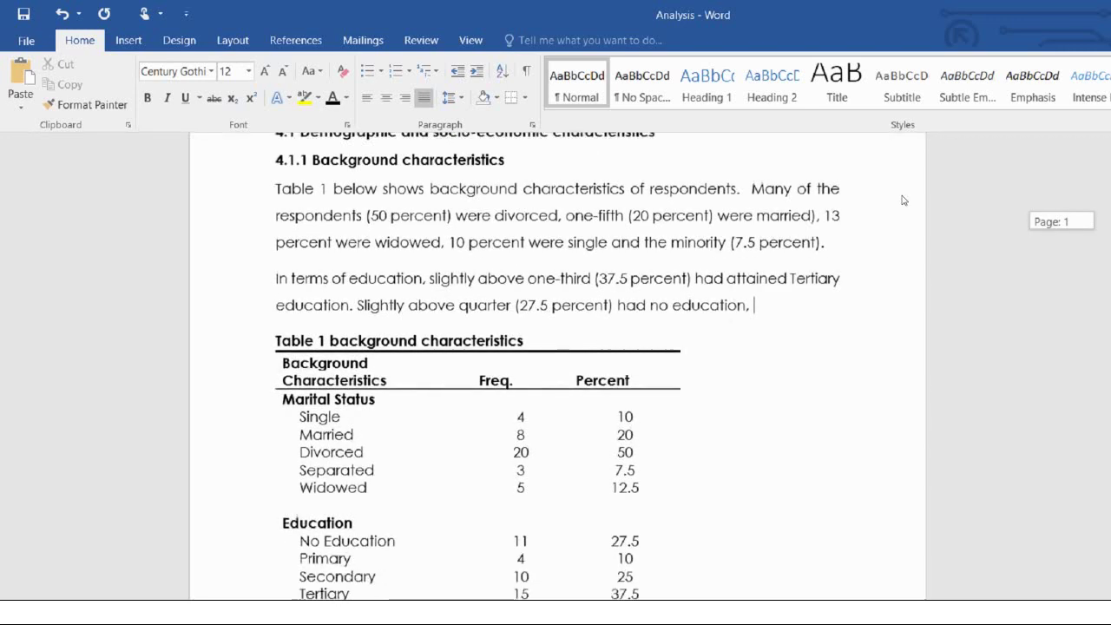
{"action": "scroll", "coordinate": [903, 199], "scroll_direction": "up", "scroll_amount": 3}
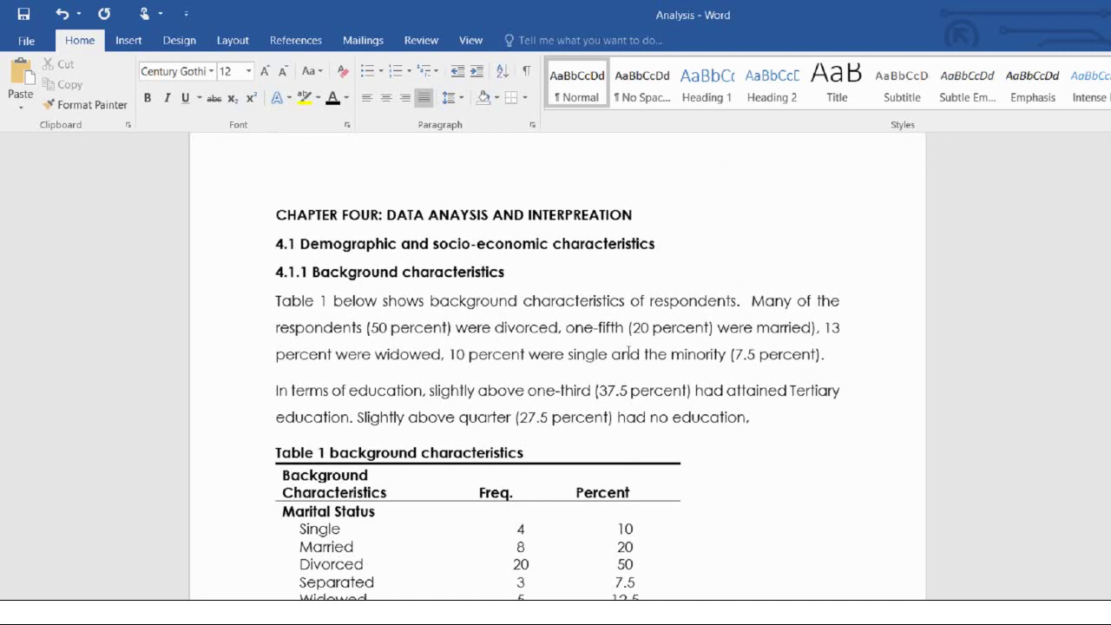
{"action": "type", "text": "one-fourth ("}
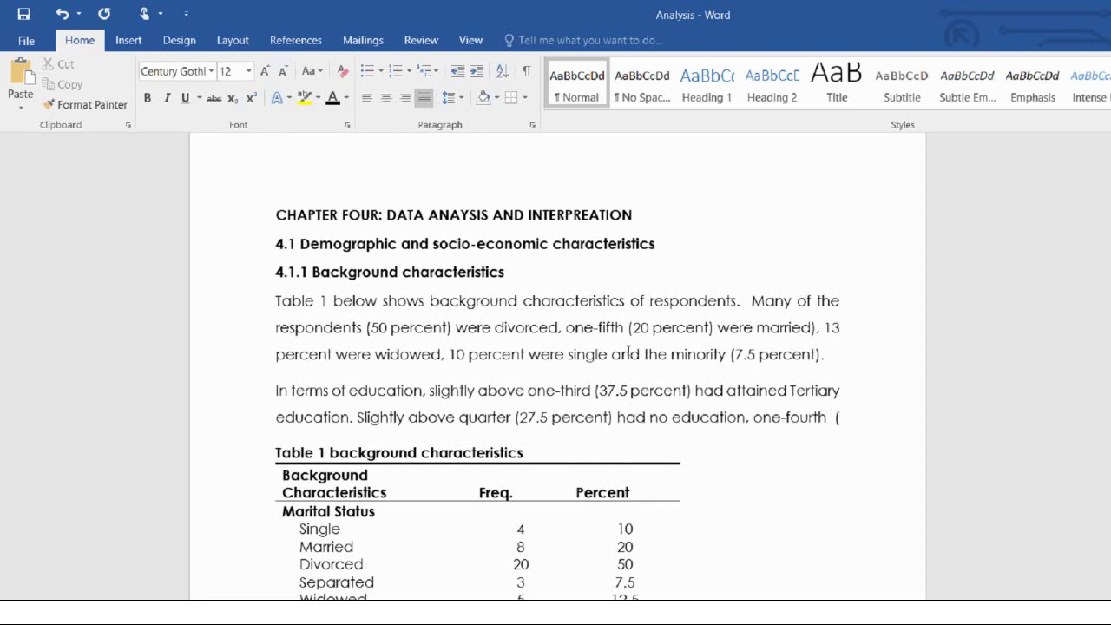
{"action": "type", "text": "25 per"}
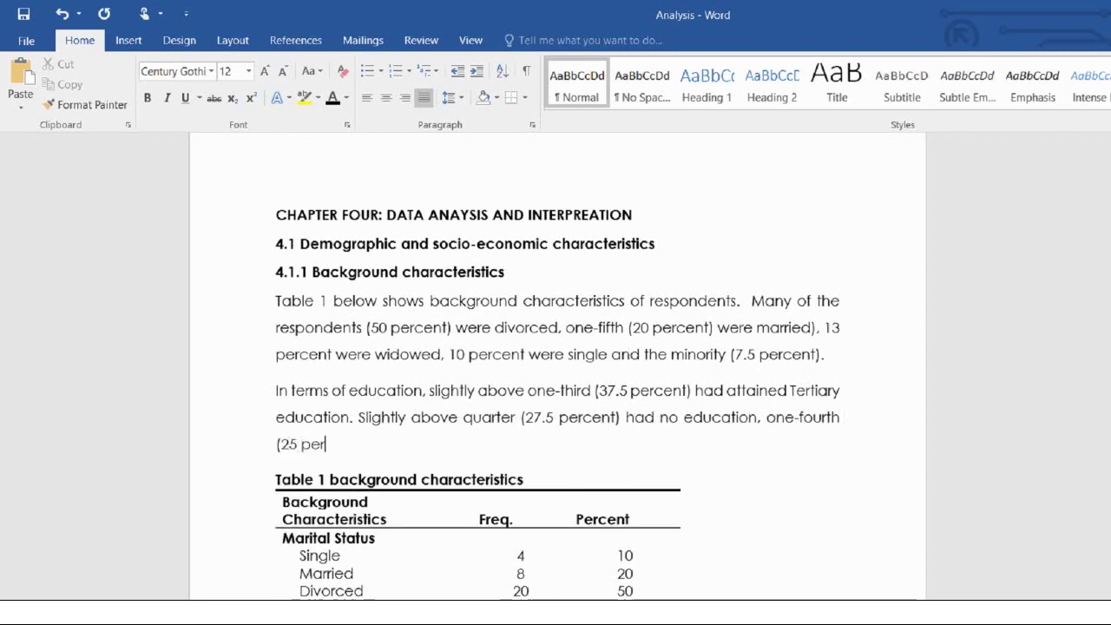
{"action": "type", "text": "cent) "}
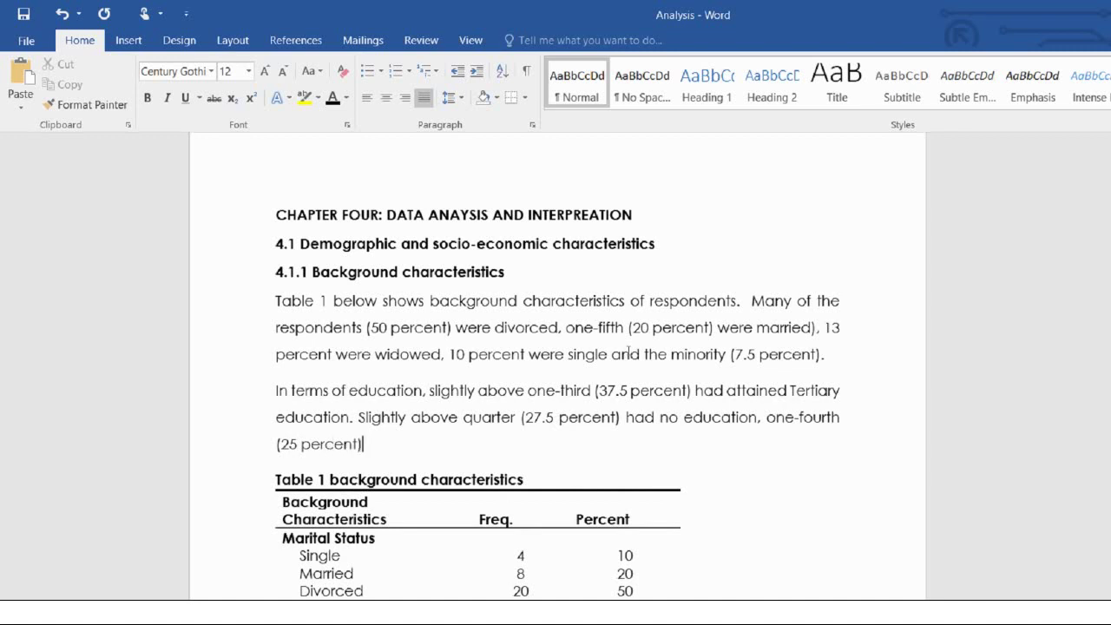
{"action": "type", "text": "had primar"}
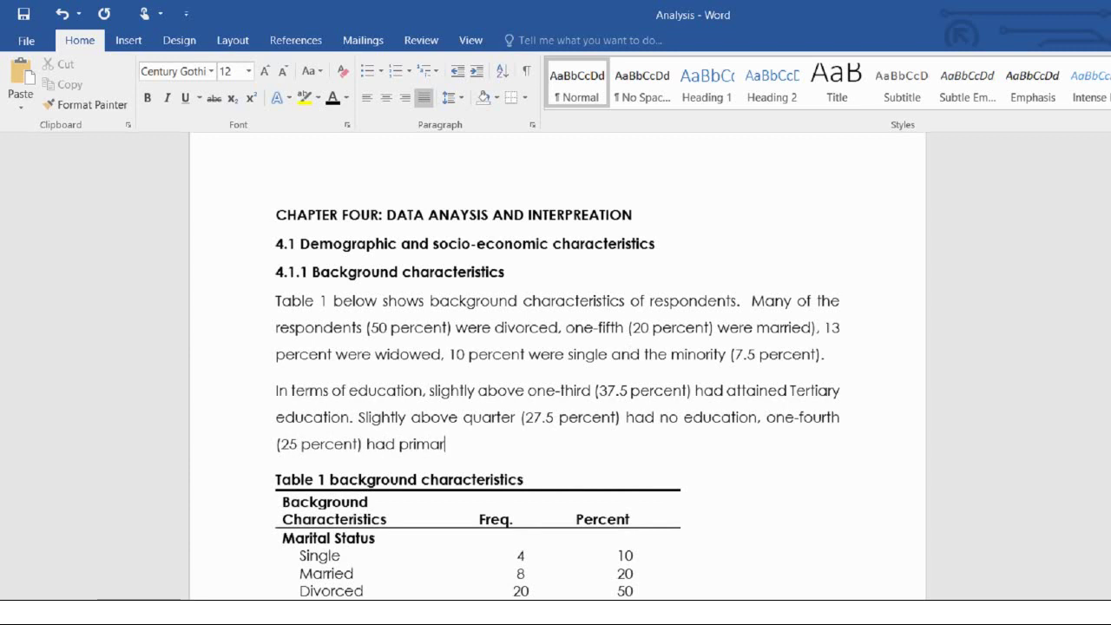
{"action": "type", "text": "y educat"}
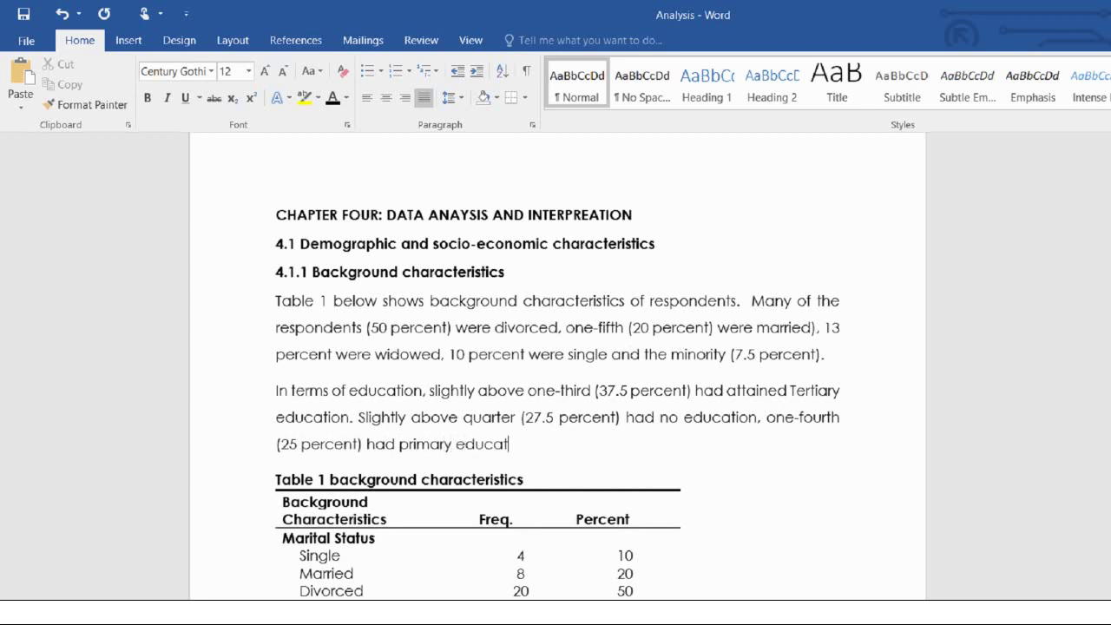
- Finish the education paragraph with "and the least (10 percent) had primary education."
{"action": "type", "text": "ion and the k"}
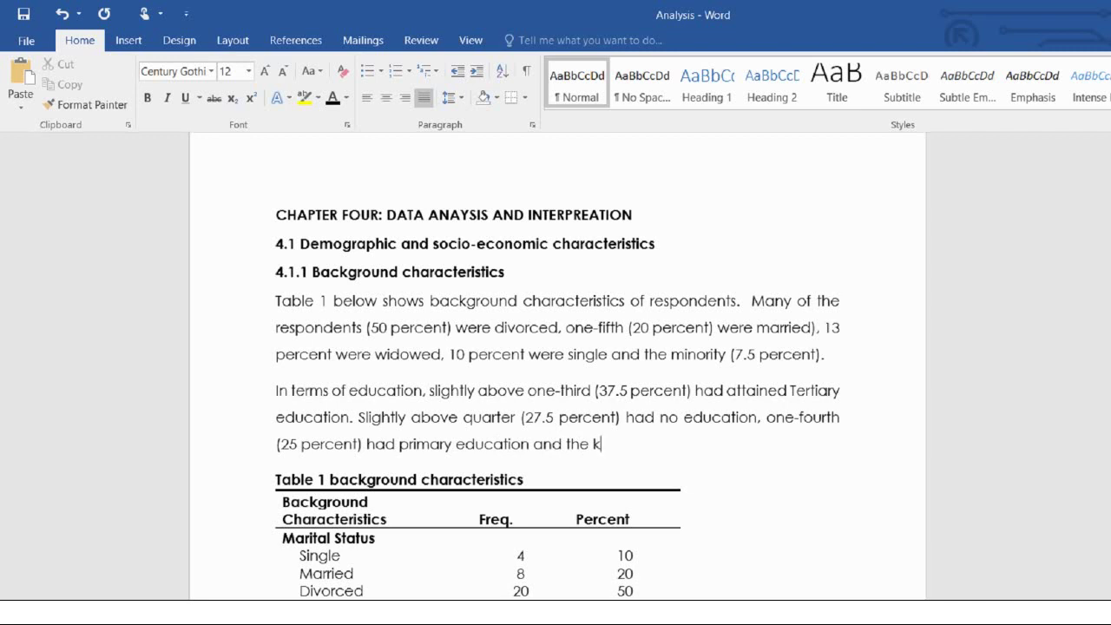
{"action": "key", "text": "BackSpace"}
{"action": "type", "text": "least (10 percent) "}
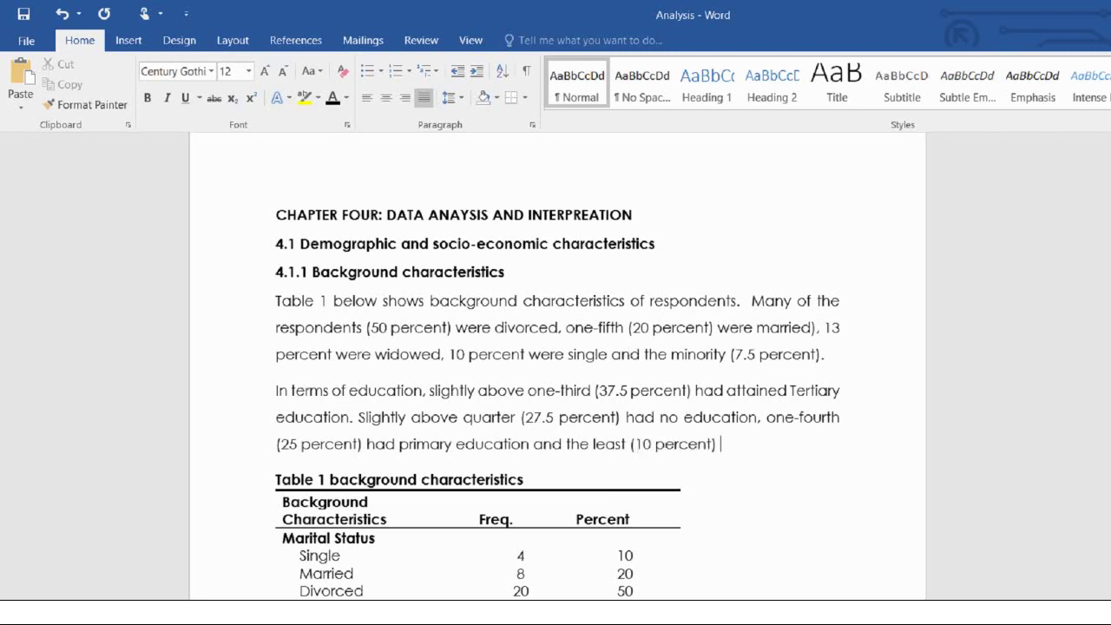
{"action": "type", "text": "had primary ed"}
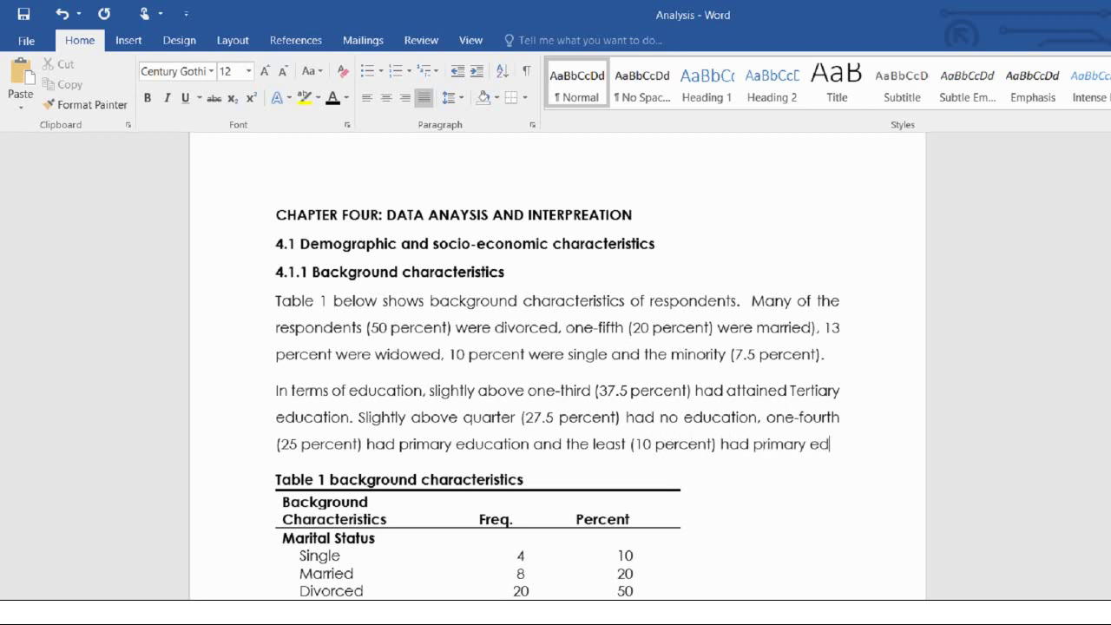
{"action": "type", "text": "ucation"}
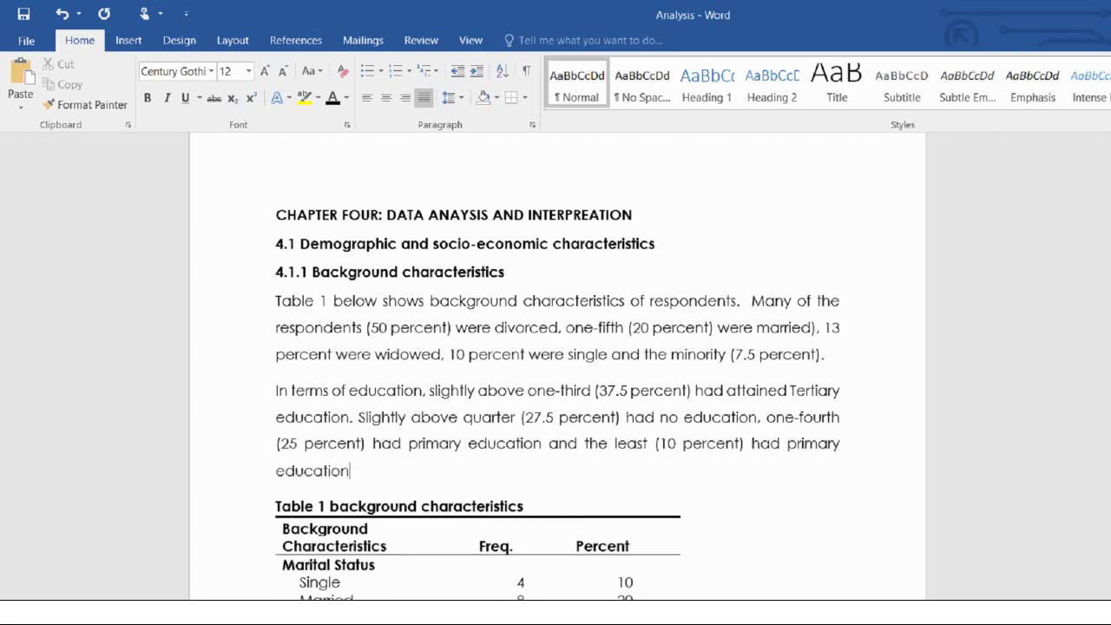
{"action": "type", "text": "."}
- Add an empty line after the education paragraph and resolve the grammar flag on "fourth (" in "one-fourth (25 percent)"
{"action": "key", "text": "ctrl+shift+Up"}
{"action": "key", "text": "ctrl+shift+Right"}
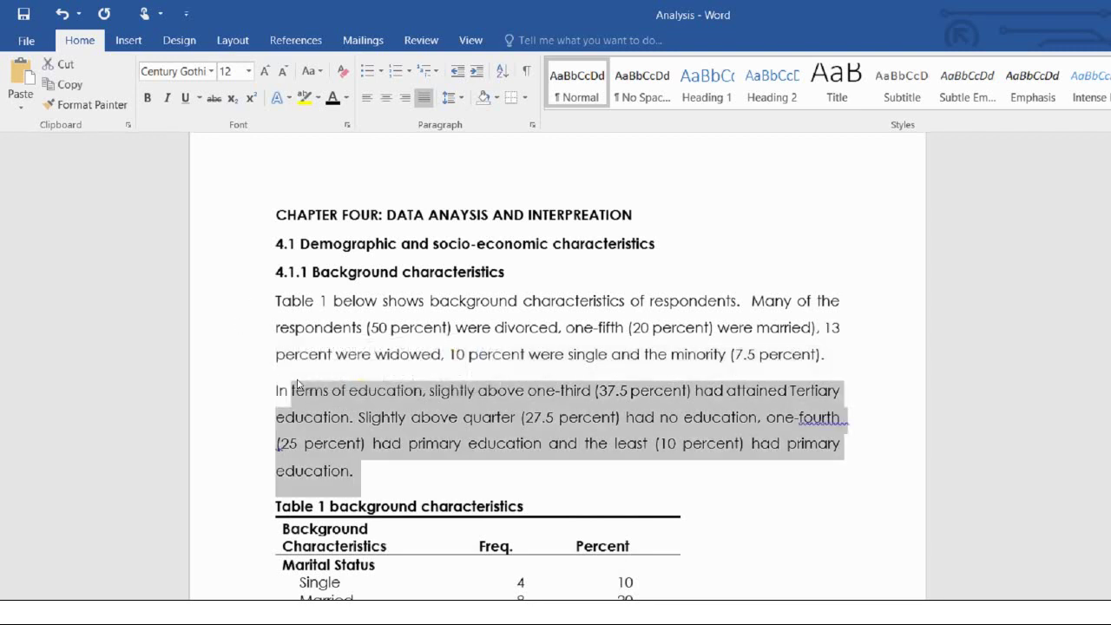
{"action": "key", "text": "Right"}
{"action": "key", "text": "Return"}
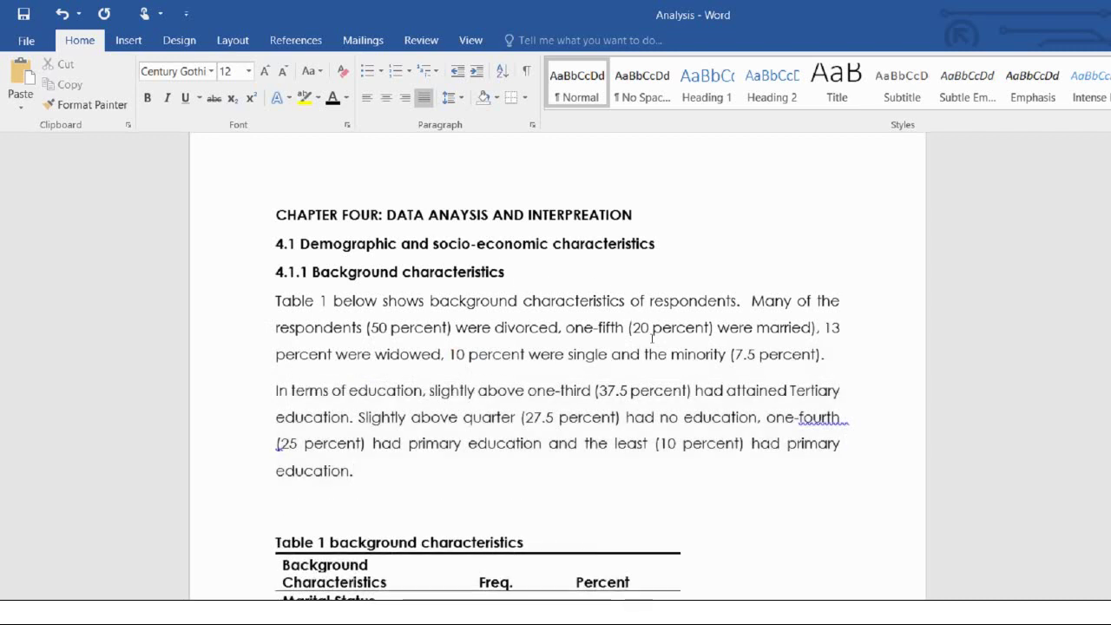
{"action": "right_click", "coordinate": [764, 421]}
{"action": "left_click", "coordinate": [676, 434]}
- Review the religion rows in Table 1 and start a new paragraph below the education paragraph with "Fifty-fice percent"
{"action": "scroll", "coordinate": [908, 205], "scroll_direction": "down", "scroll_amount": 4}
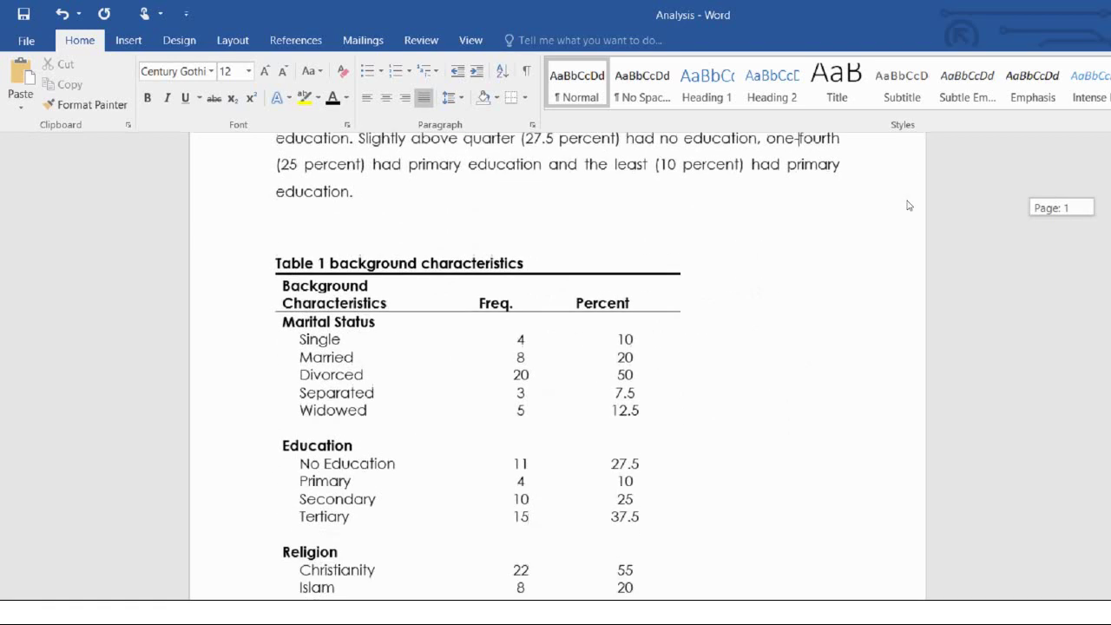
{"action": "scroll", "coordinate": [910, 206], "scroll_direction": "down", "scroll_amount": 1}
{"action": "scroll", "coordinate": [915, 201], "scroll_direction": "up", "scroll_amount": 3}
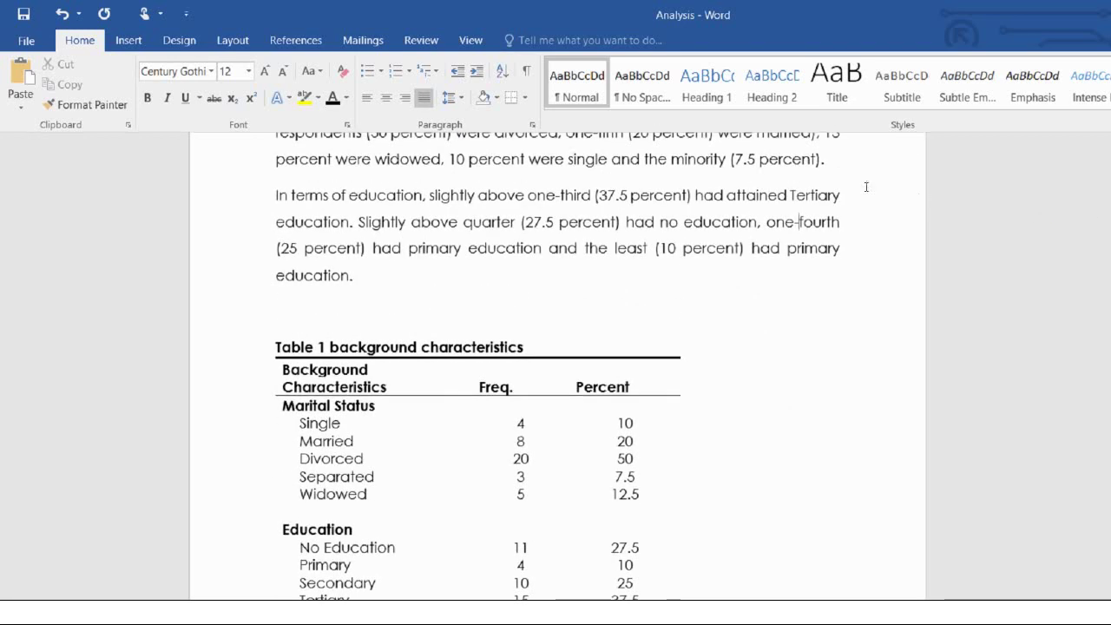
{"action": "key", "text": "Down"}
{"action": "key", "text": "Down"}
{"action": "key", "text": "Left"}
{"action": "key", "text": "Left"}
{"action": "key", "text": "Left"}
{"action": "key", "text": "Left"}
{"action": "key", "text": "Left"}
{"action": "key", "text": "Left"}
{"action": "key", "text": "Return"}
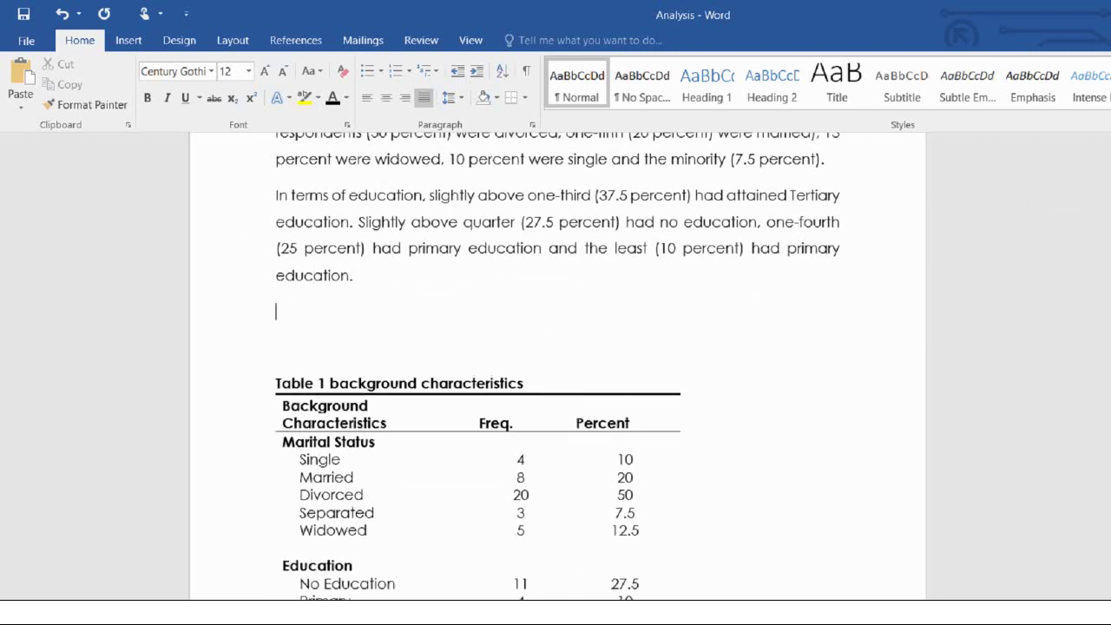
{"action": "type", "text": "fifty-fice percent"}
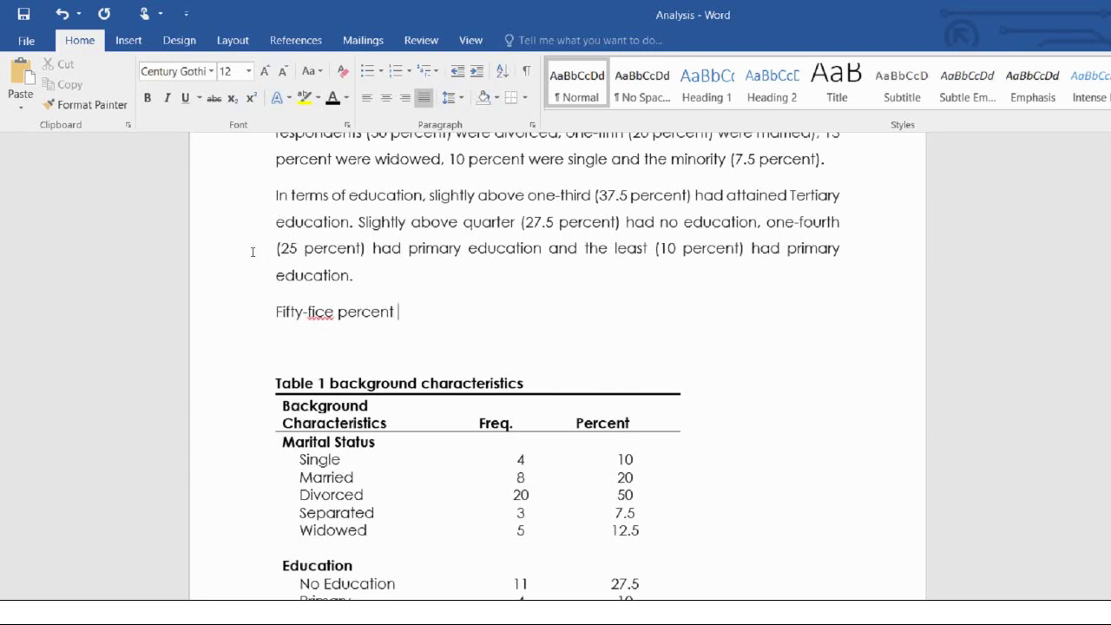
- Correct "fice" to "five" in the religion paragraph and continue the sentence with "were christinas,"
{"action": "key", "text": "alt+F7"}
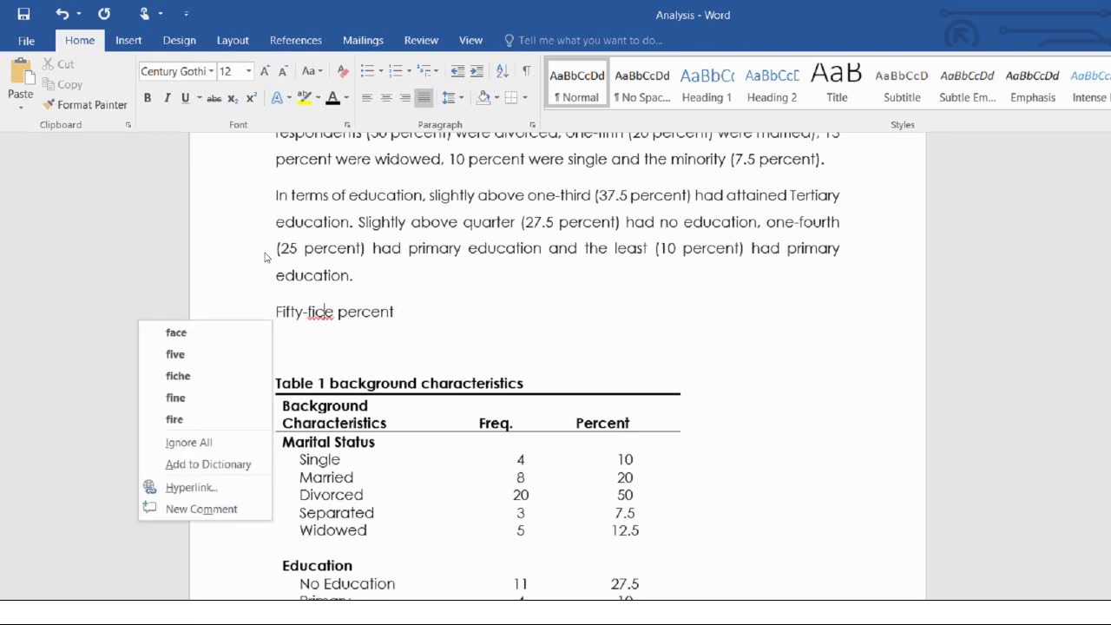
{"action": "key", "text": "Escape"}
{"action": "key", "text": "BackSpace"}
{"action": "key", "text": "Delete"}
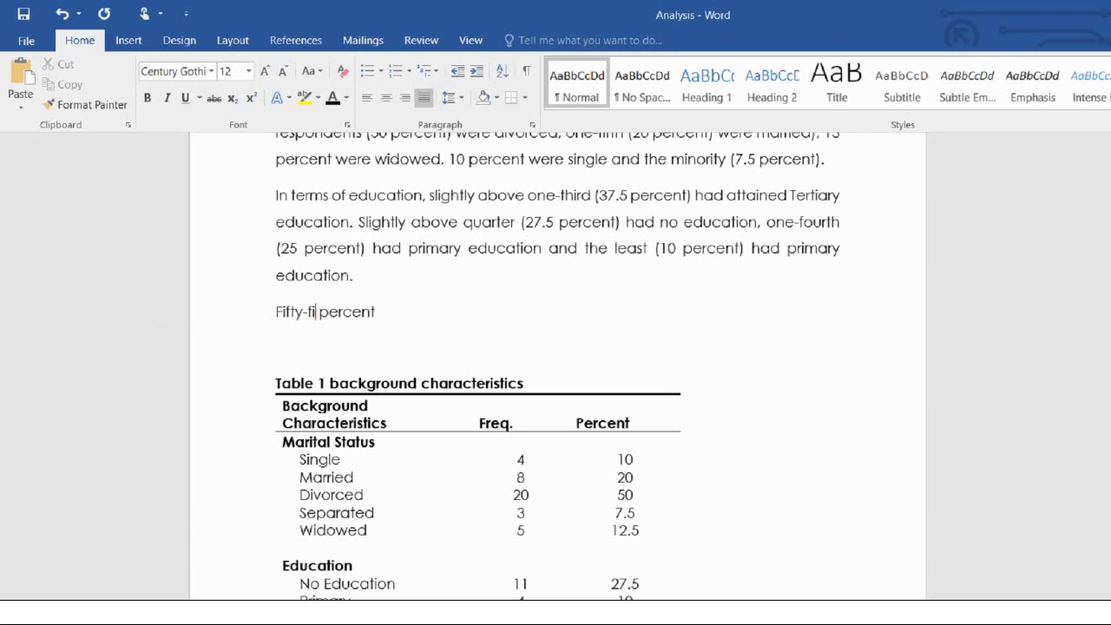
{"action": "type", "text": "ve"}
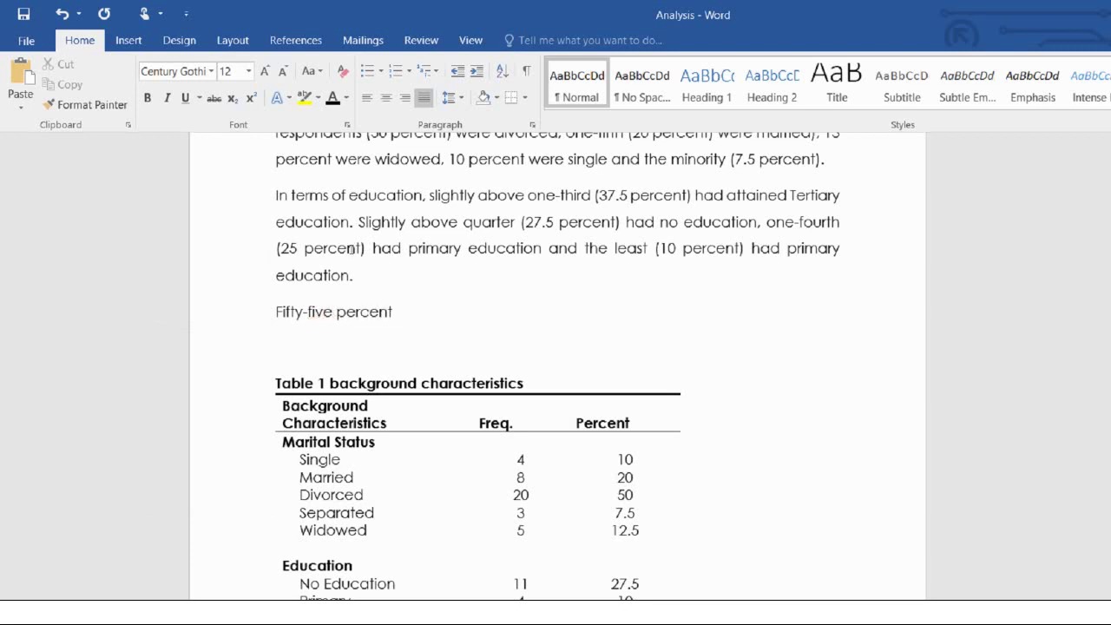
{"action": "type", "text": " percent  were christinas"}
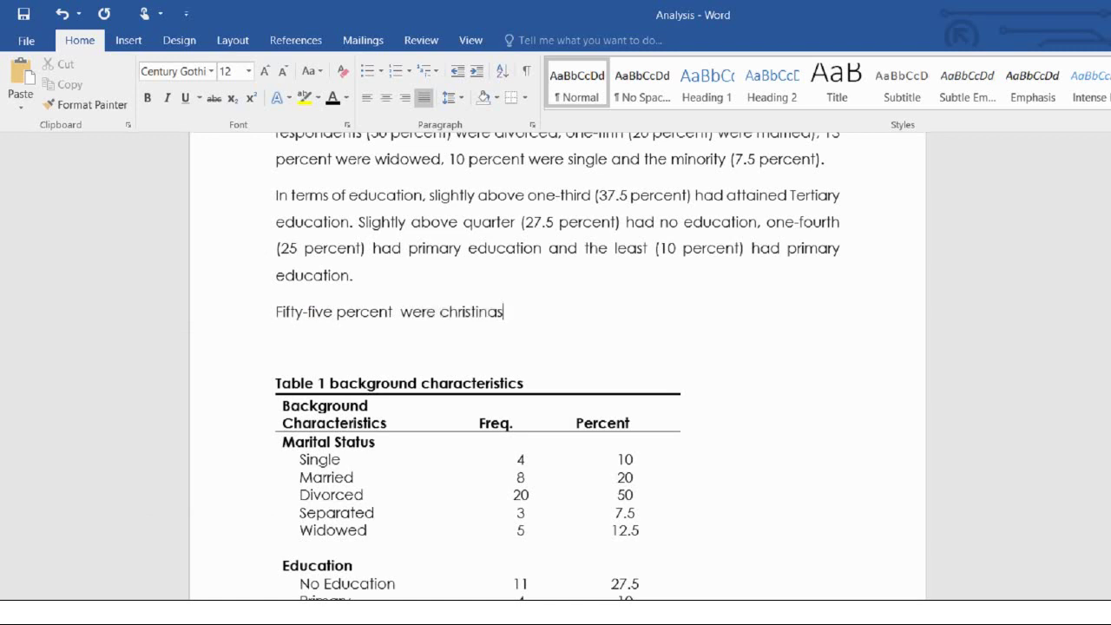
{"action": "type", "text": ","}
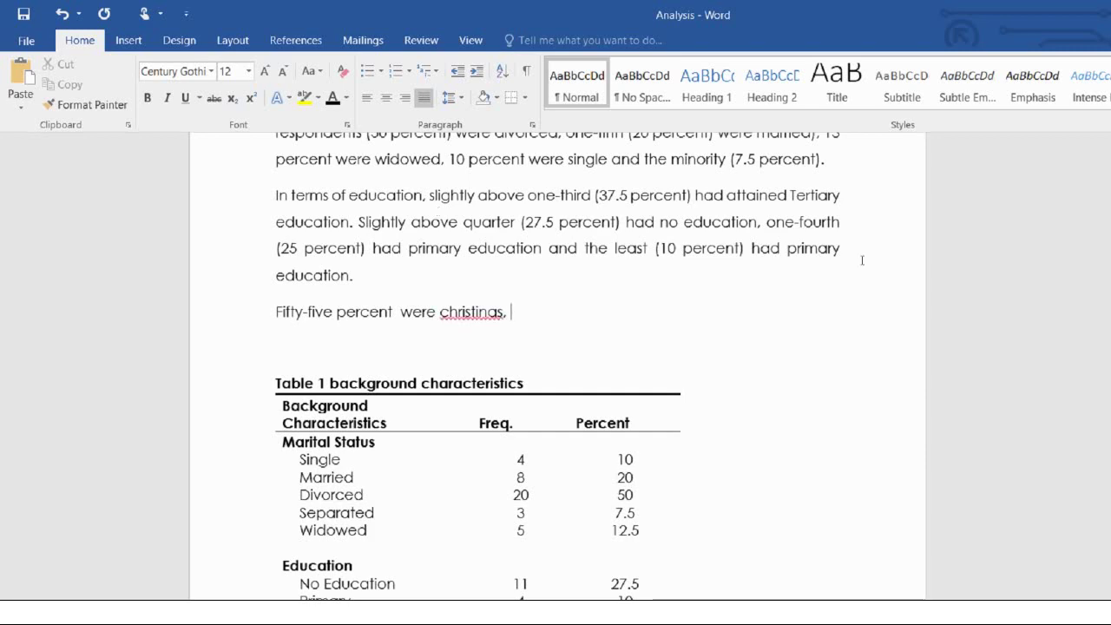
{"action": "scroll", "coordinate": [897, 208], "scroll_direction": "down", "scroll_amount": 1}
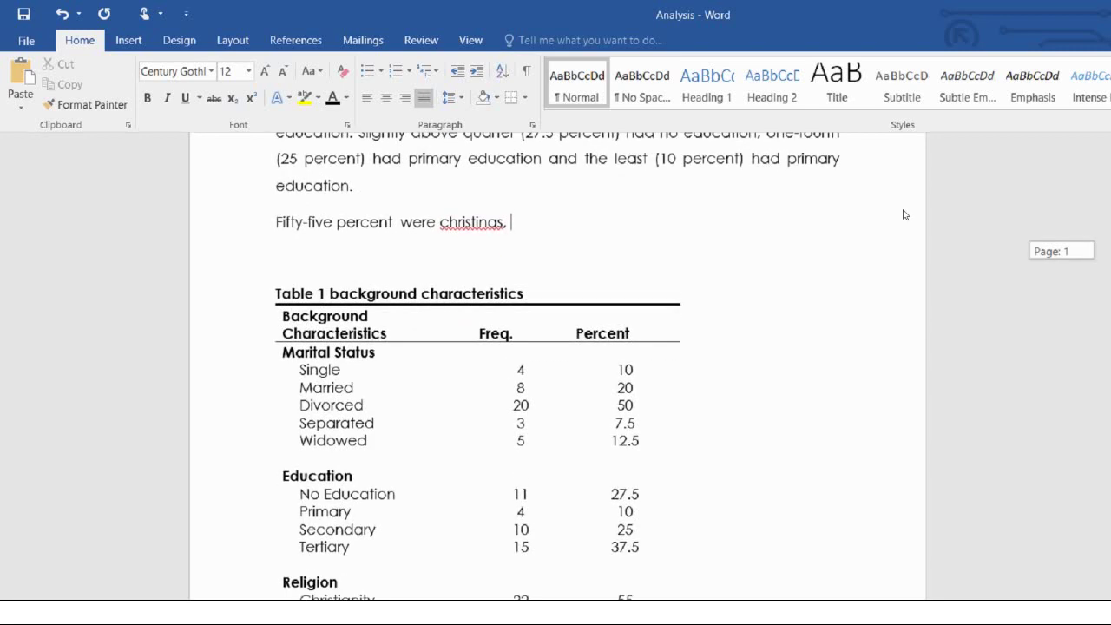
{"action": "scroll", "coordinate": [903, 215], "scroll_direction": "up", "scroll_amount": 1}
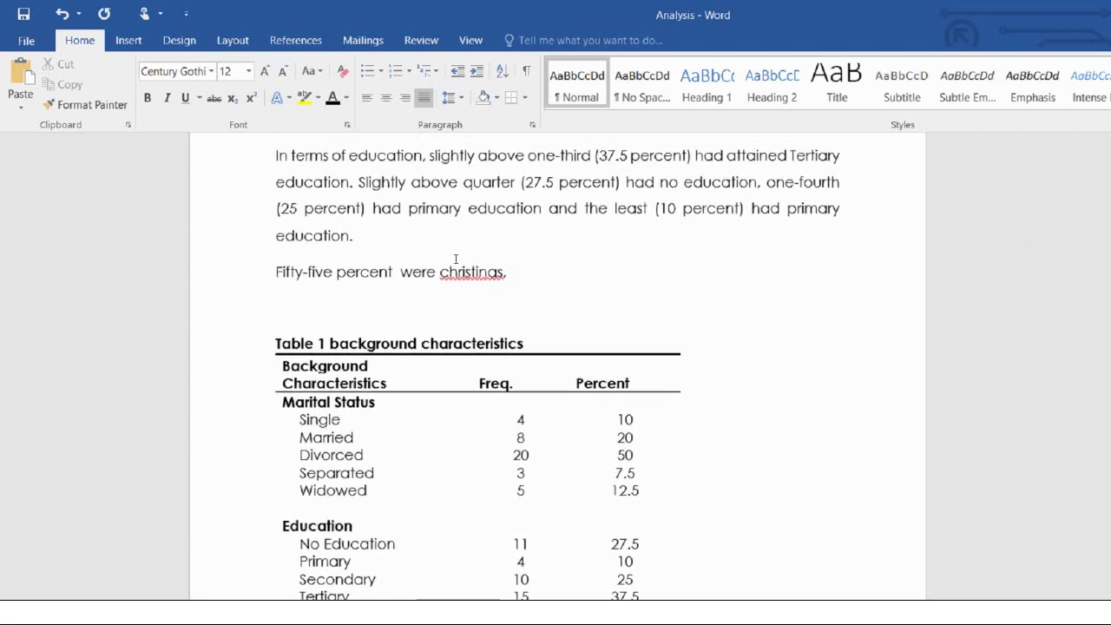
{"action": "type", "text": "slightly above"}
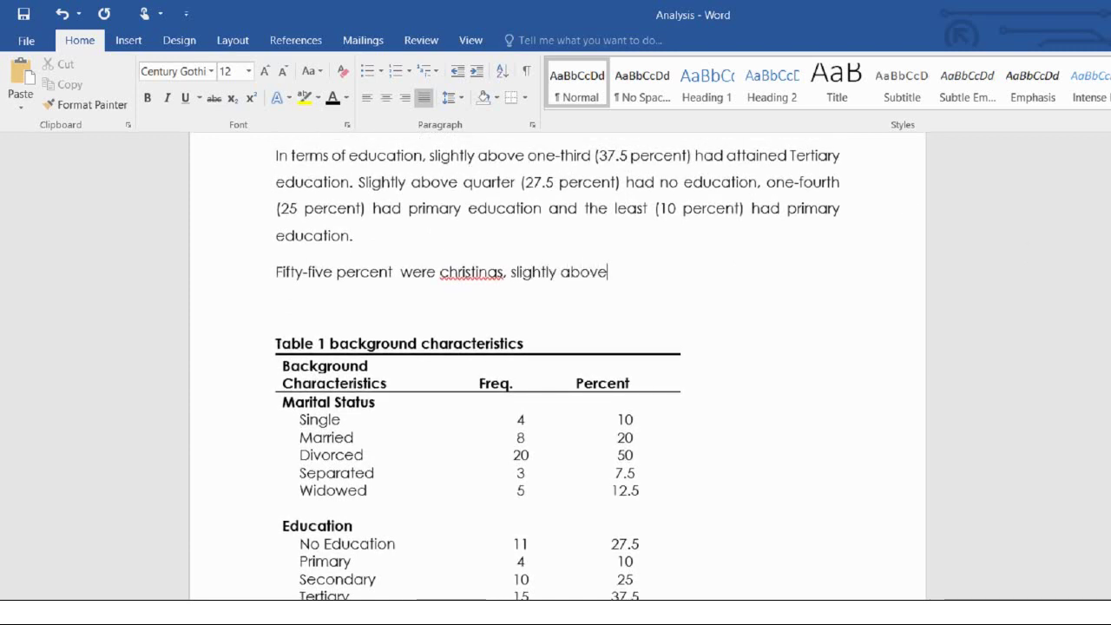
{"action": "key", "text": "BackSpace"}
{"action": "key", "text": "BackSpace"}
{"action": "key", "text": "BackSpace"}
{"action": "key", "text": "BackSpace"}
{"action": "key", "text": "BackSpace"}
{"action": "key", "text": "BackSpace"}
{"action": "key", "text": "BackSpace"}
{"action": "key", "text": "BackSpace"}
{"action": "key", "text": "BackSpace"}
{"action": "key", "text": "BackSpace"}
{"action": "key", "text": "BackSpace"}
{"action": "key", "text": "BackSpace"}
{"action": "key", "text": "BackSpace"}
{"action": "key", "text": "BackSpace"}
{"action": "key", "text": "BackSpace"}
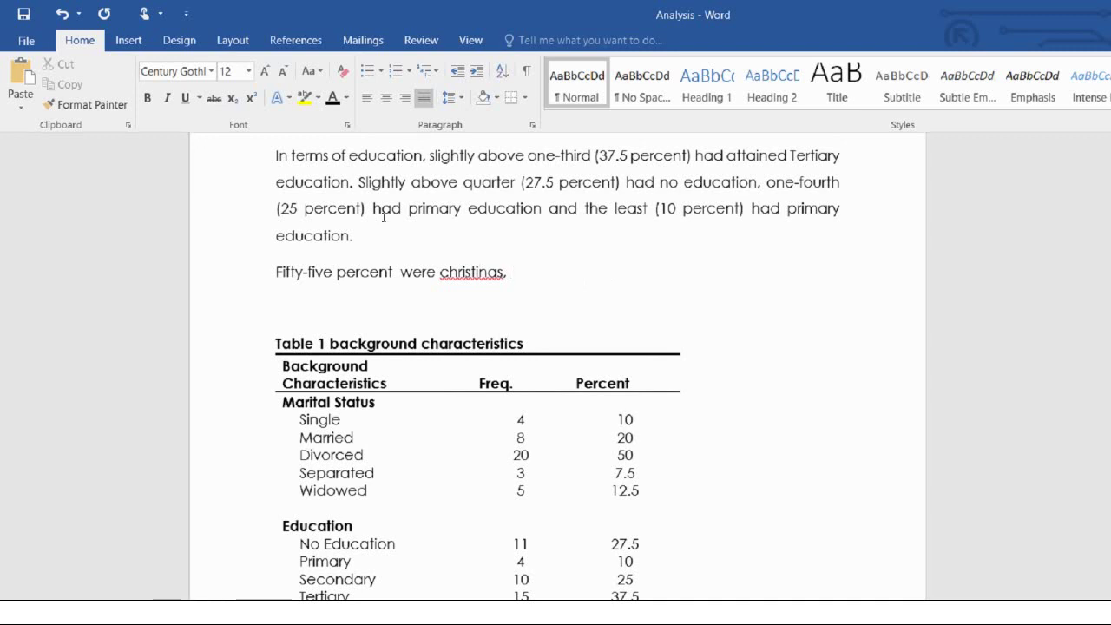
- Remove the empty line above the Table 1 title and replace the misspelled "christinas," with "Christians"
{"action": "right_click", "coordinate": [473, 271]}
{"action": "key", "text": "Escape"}
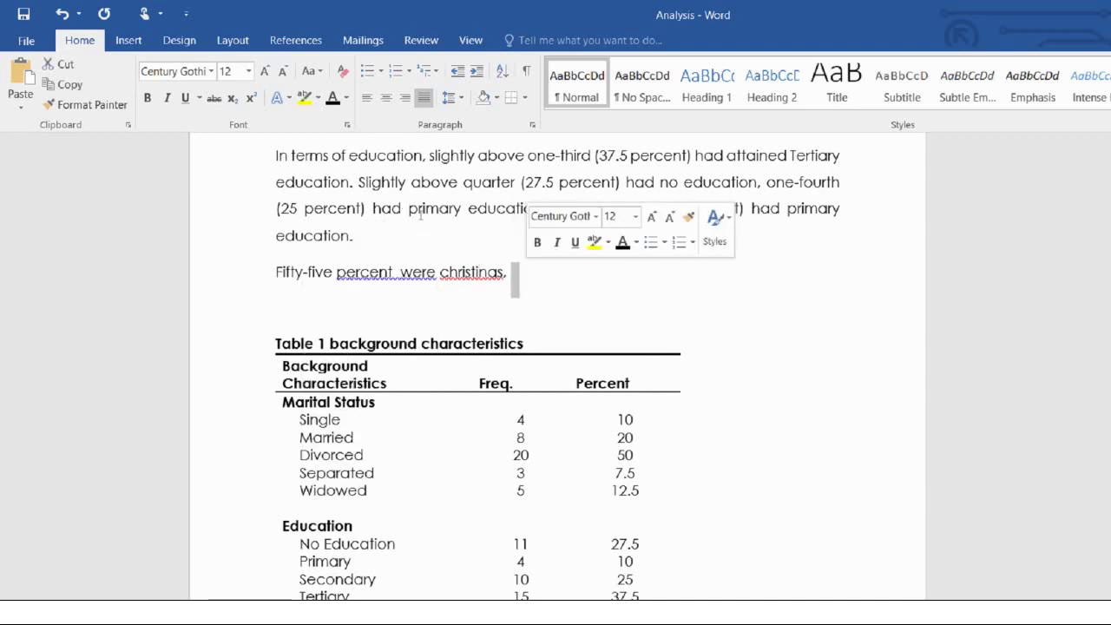
{"action": "key", "text": "BackSpace"}
{"action": "key", "text": "BackSpace"}
{"action": "key", "text": "BackSpace"}
{"action": "key", "text": "BackSpace"}
{"action": "key", "text": "BackSpace"}
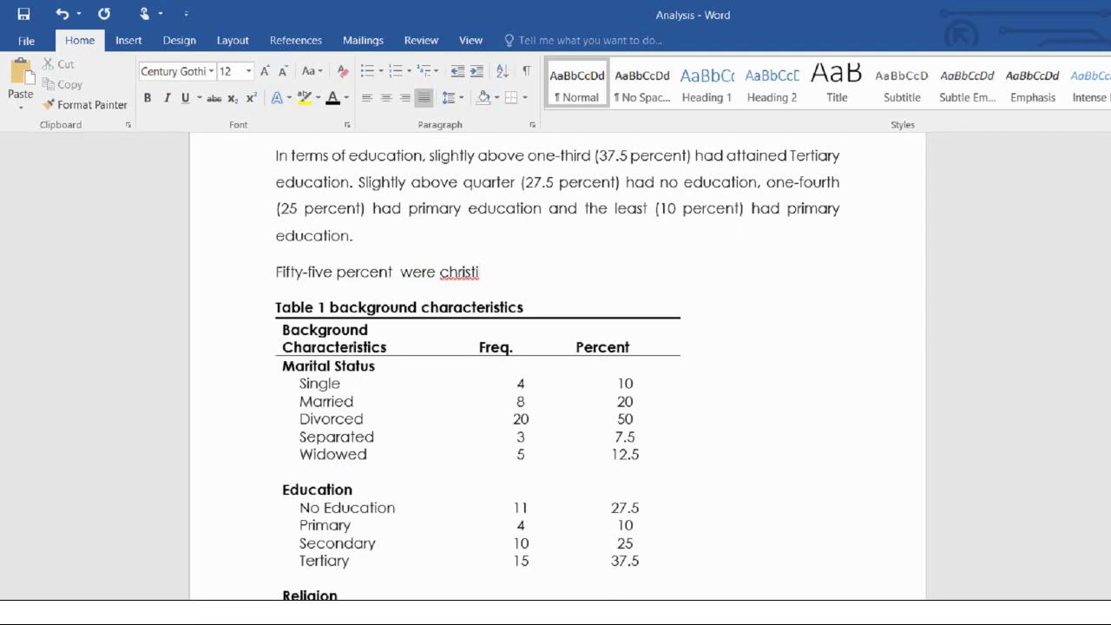
{"action": "type", "text": "ans"}
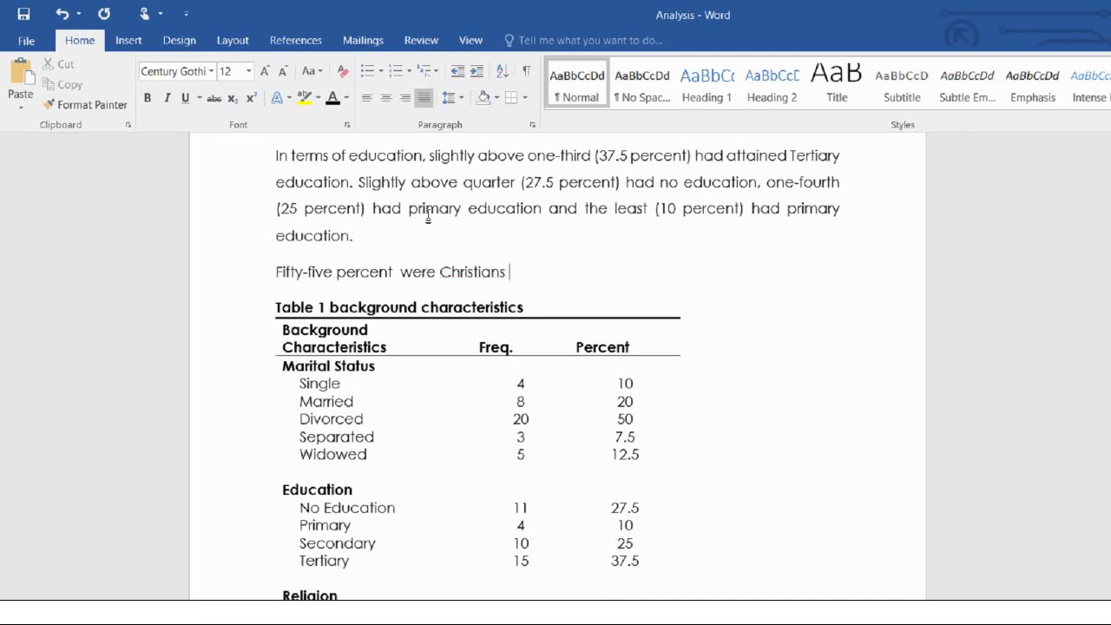
- Continue the religion sentence after "Christians" with ", 20 percent wre islams and the rest"
{"action": "key", "text": "BackSpace"}
{"action": "type", "text": ", 20 percent"}
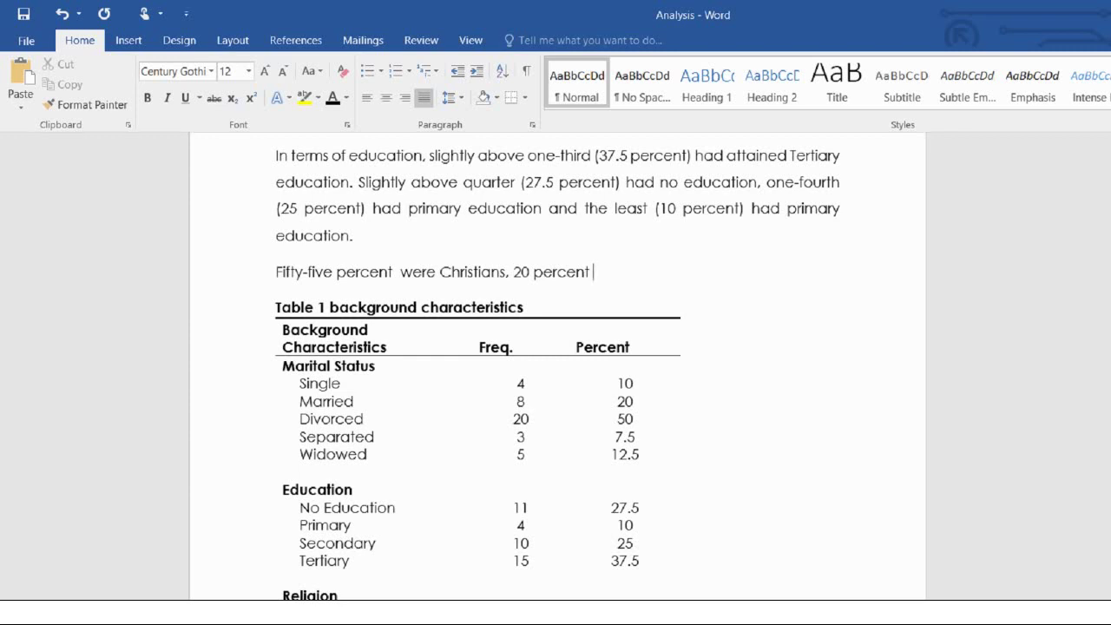
{"action": "type", "text": "where"}
{"action": "key", "text": "BackSpace"}
{"action": "key", "text": "BackSpace"}
{"action": "key", "text": "BackSpace"}
{"action": "key", "text": "BackSpace"}
{"action": "type", "text": "re islams and"}
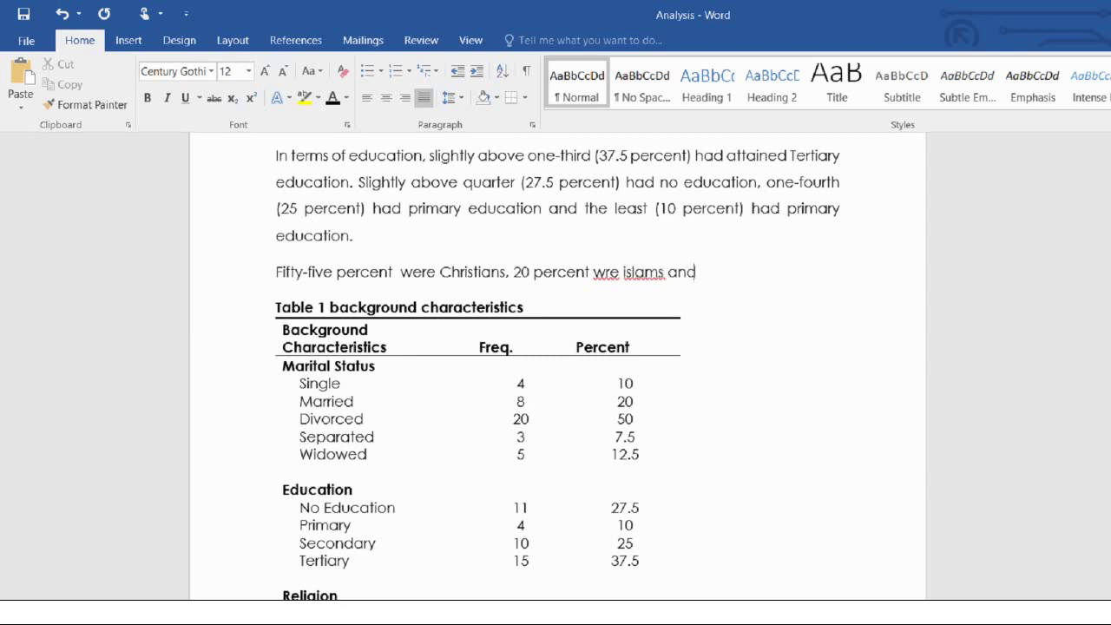
{"action": "type", "text": " the rest"}
- Correct "wre" to "were" in the religion paragraph
{"action": "key", "text": "shift+F10"}
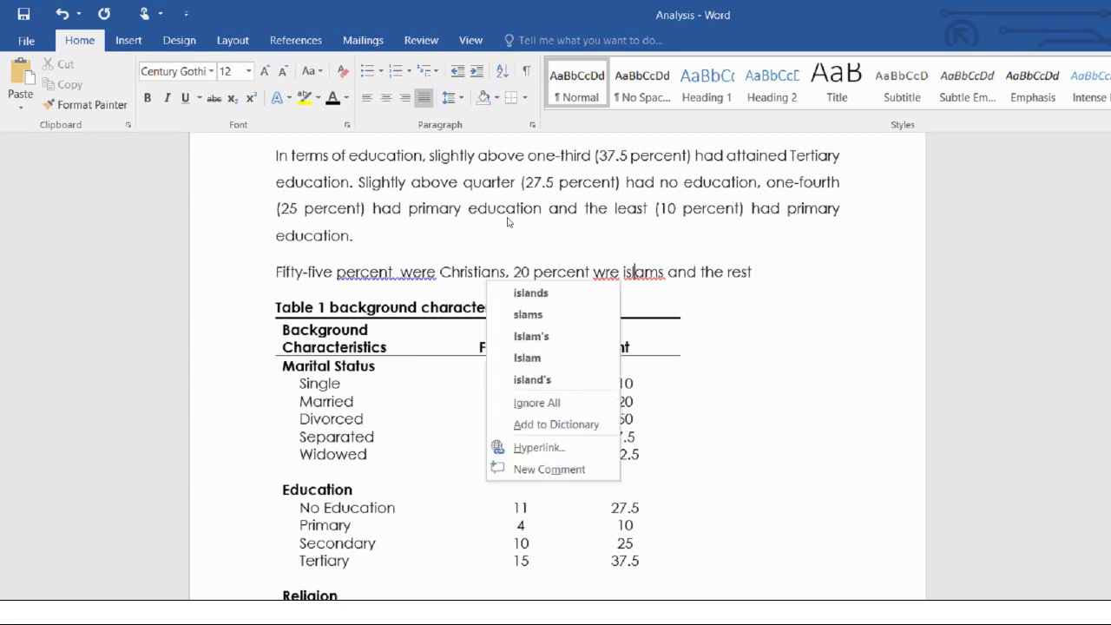
{"action": "key", "text": "Down"}
{"action": "key", "text": "Down"}
{"action": "key", "text": "Escape"}
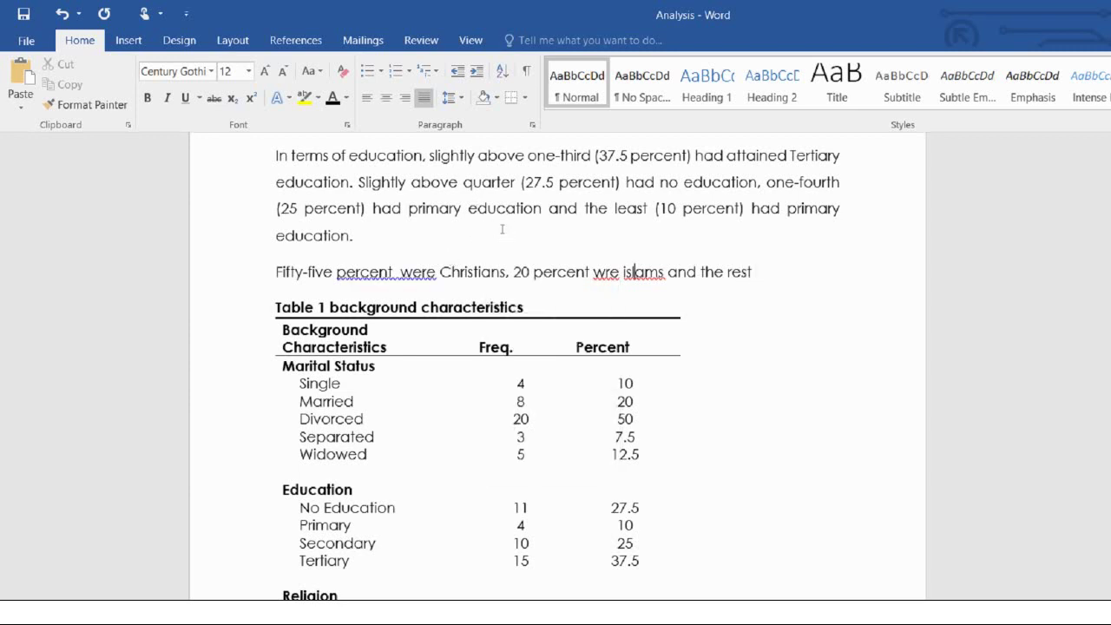
{"action": "key", "text": "Left"}
{"action": "key", "text": "Left"}
{"action": "key", "text": "Left"}
{"action": "key", "text": "Left"}
{"action": "key", "text": "Left"}
{"action": "type", "text": "e"}
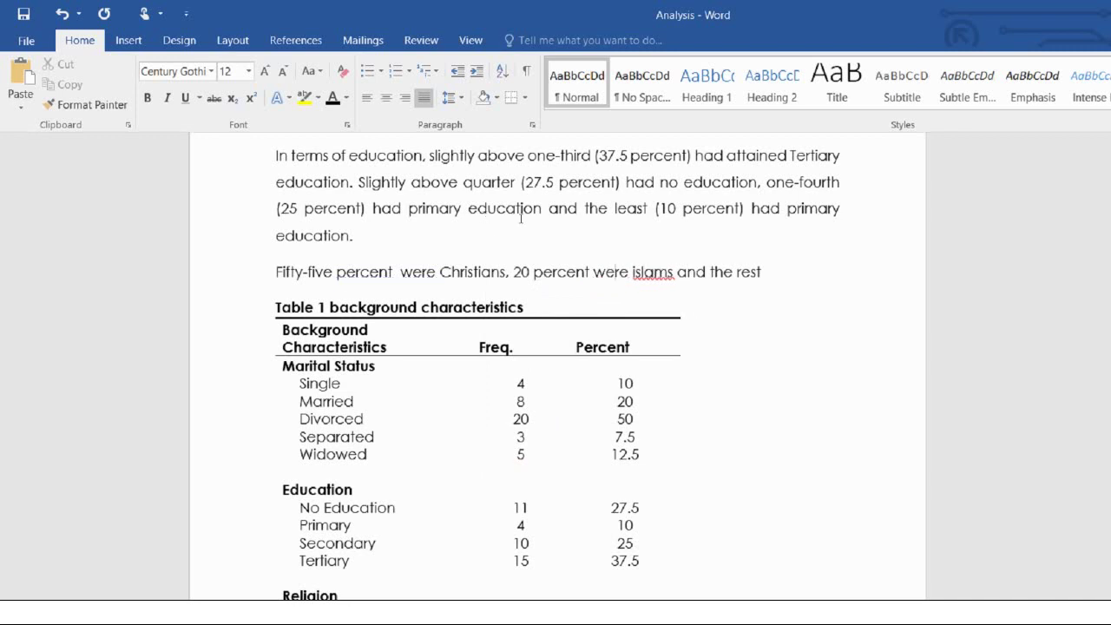
- Replace the misspelled "islams" with the spelling suggestion "Islam" in the religion paragraph
{"action": "key", "text": "Right"}
{"action": "key", "text": "Right"}
{"action": "key", "text": "Right"}
{"action": "key", "text": "Right"}
{"action": "key", "text": "Right"}
{"action": "key", "text": "Right"}
{"action": "key", "text": "shift+F10"}
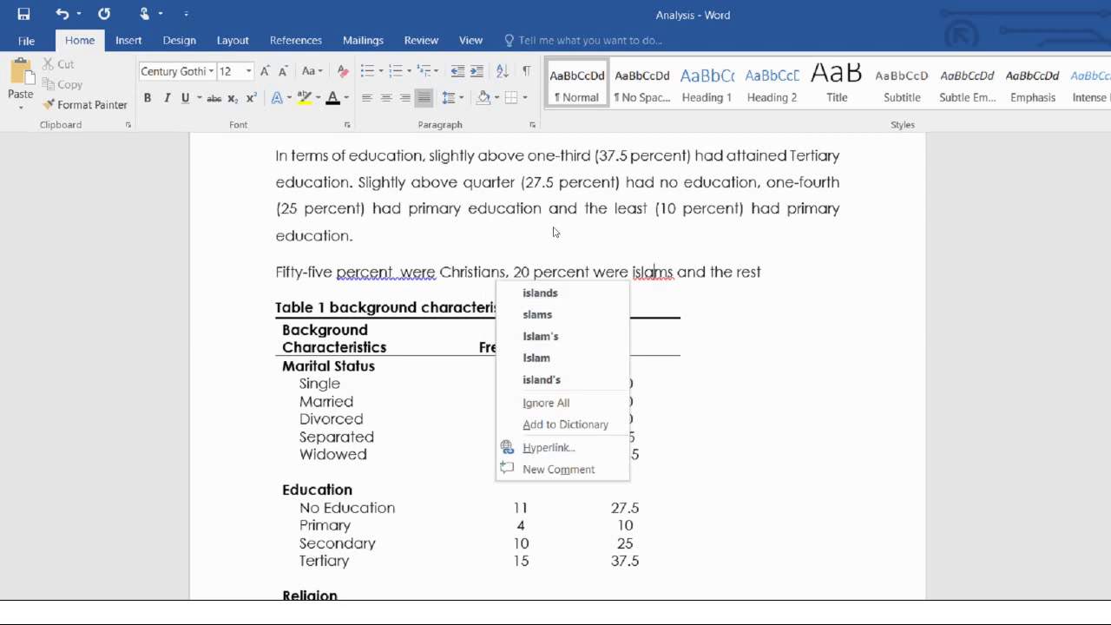
{"action": "key", "text": "Escape"}
{"action": "key", "text": "Right"}
{"action": "key", "text": "Right"}
{"action": "key", "text": "shift+F10"}
{"action": "key", "text": "Down"}
{"action": "key", "text": "Down"}
{"action": "key", "text": "Down"}
{"action": "key", "text": "Down"}
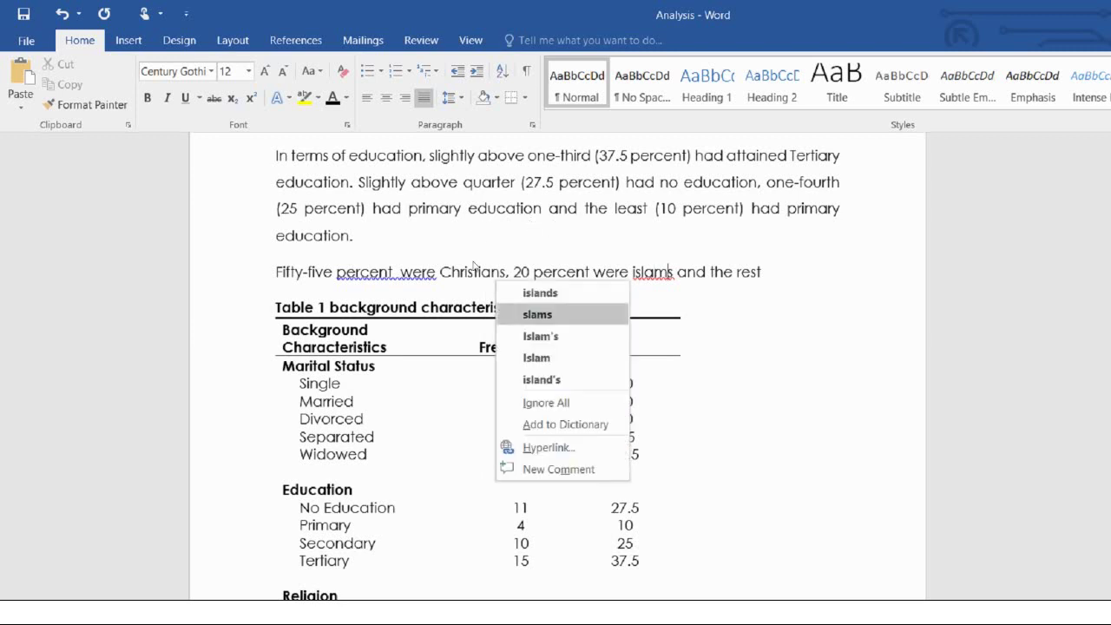
{"action": "key", "text": "Return"}
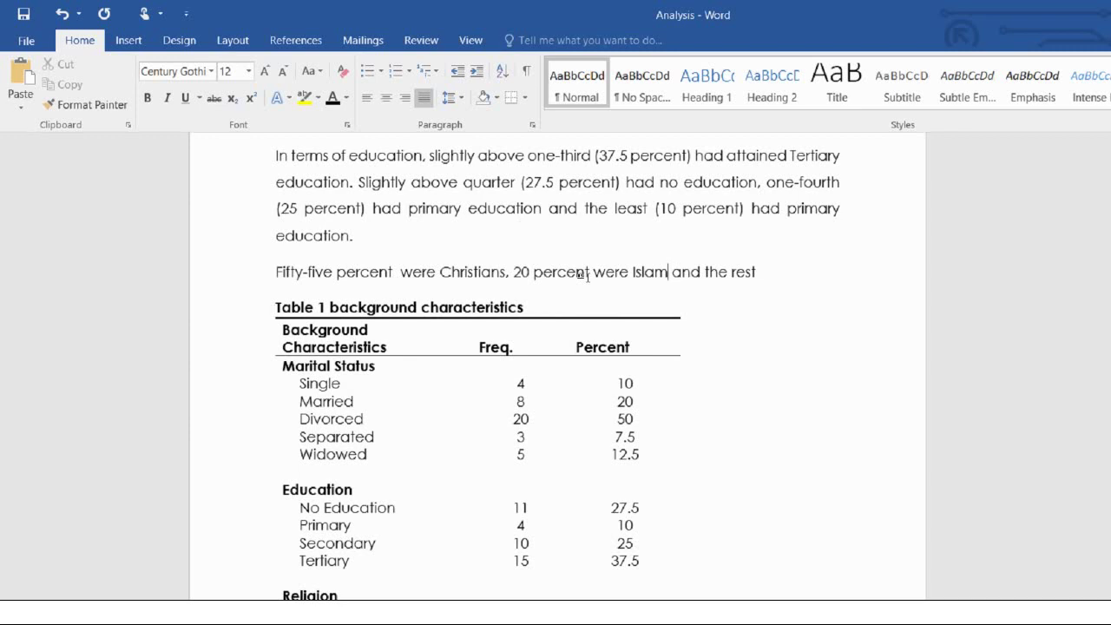
- Finish the religion sentence with "belonged to other religion in the world."
{"action": "key", "text": "End"}
{"action": "type", "text": "belonged to other"}
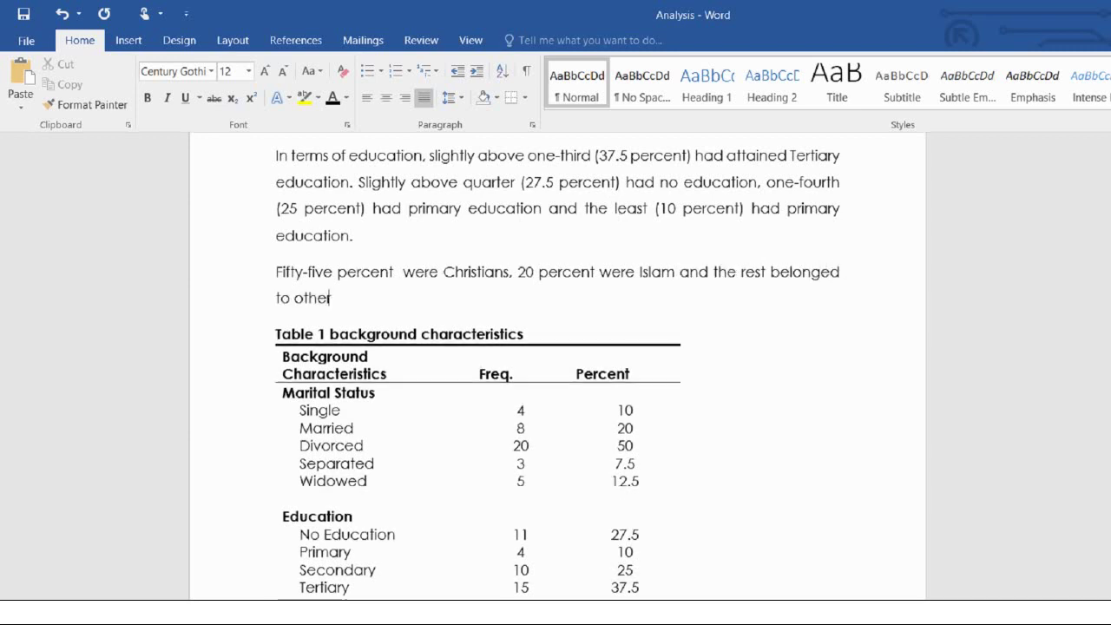
{"action": "type", "text": " religion in the"}
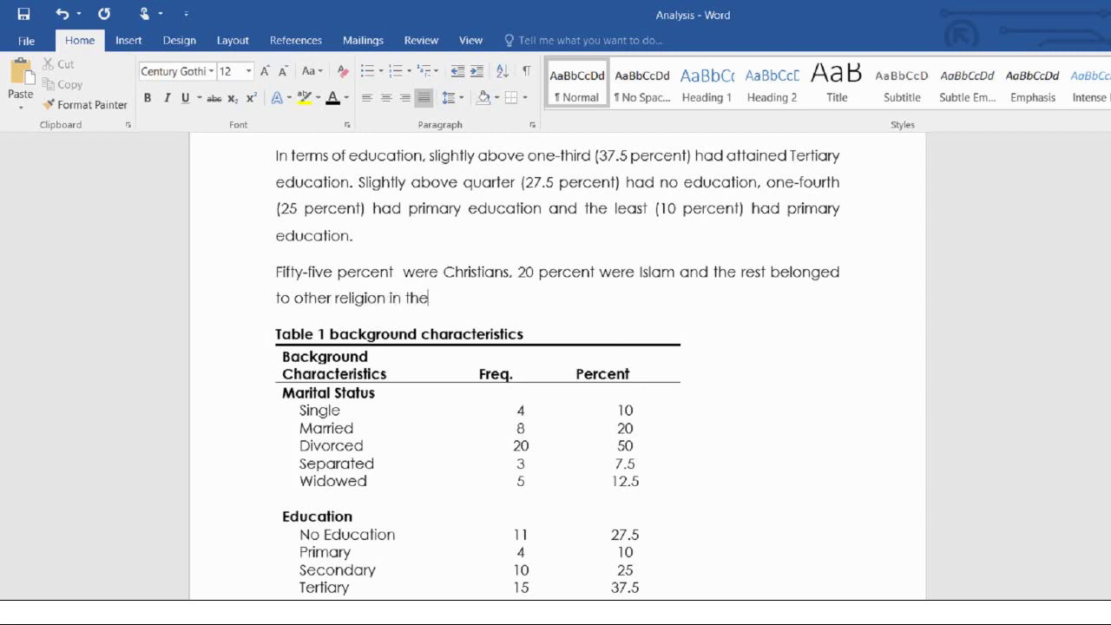
{"action": "type", "text": " world."}
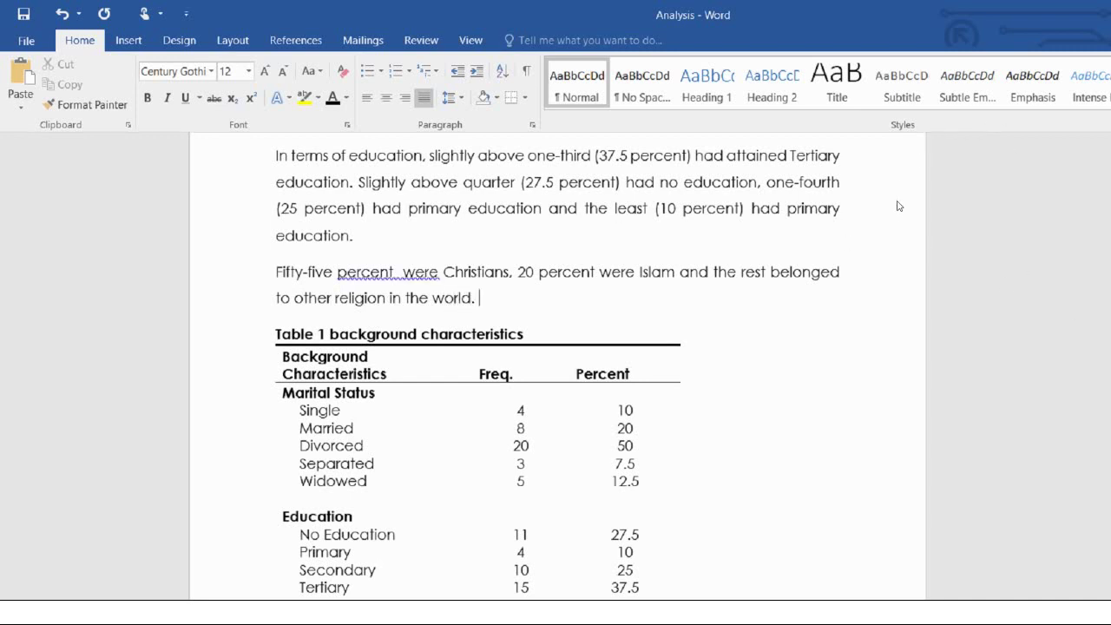
- Remove the extra space between "percent" and "were" at the start of the religion paragraph
{"action": "scroll", "coordinate": [906, 182], "scroll_direction": "up", "scroll_amount": 4}
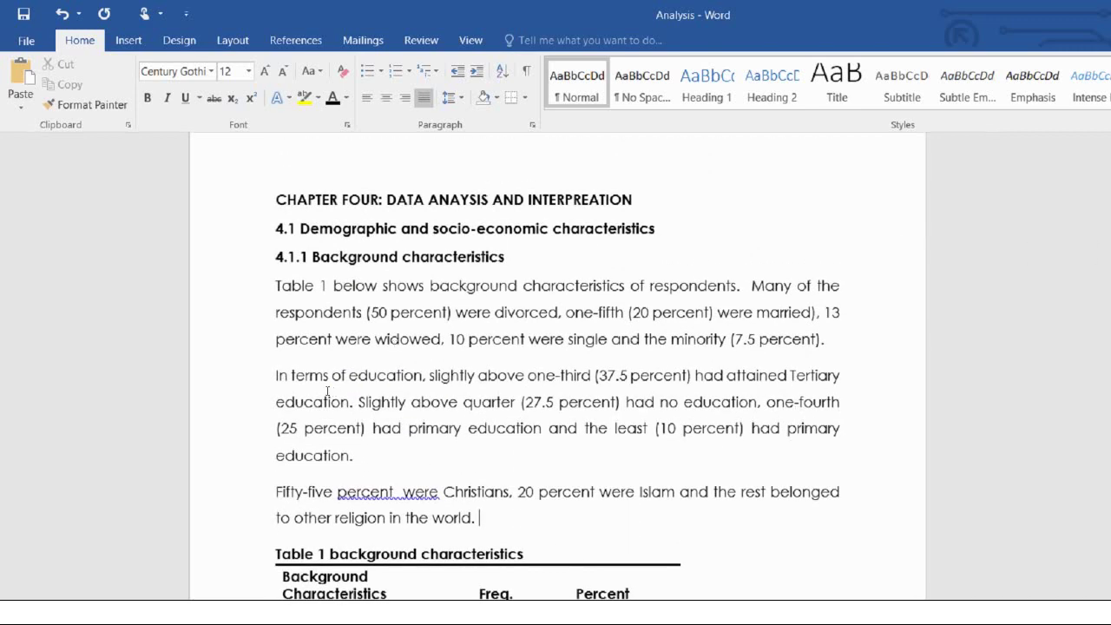
{"action": "left_click", "coordinate": [403, 491]}
{"action": "key", "text": "BackSpace"}
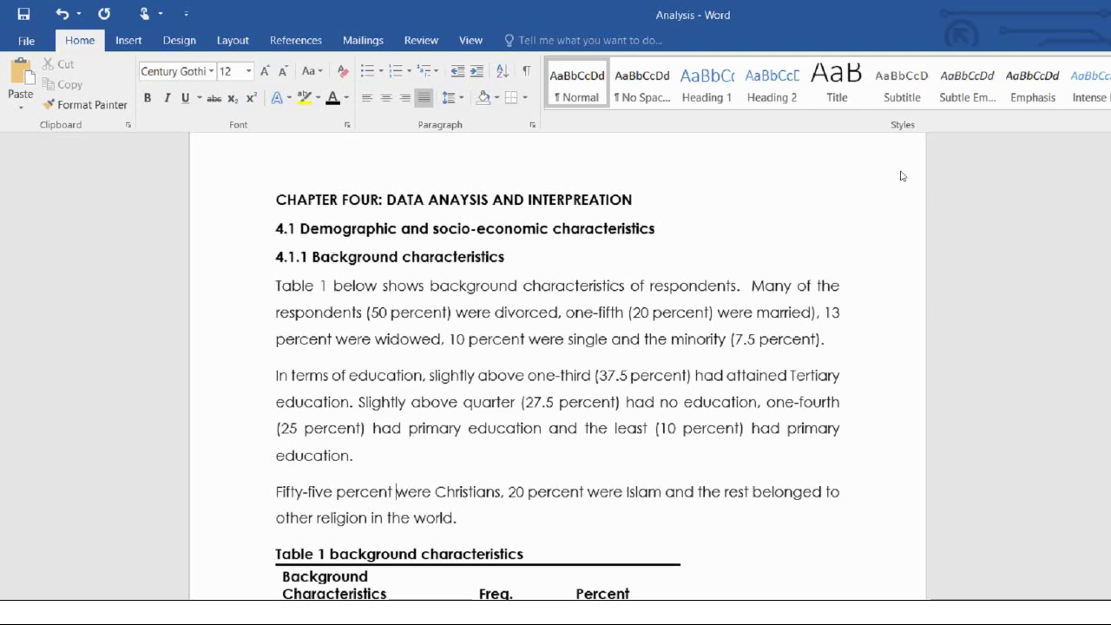
- Copy the age paragraph beginning "Table 1.0 above shows" from the SPSS TRAINING sample report and paste it below the section 4.1.2 table in Analysis
{"action": "scroll", "coordinate": [911, 208], "scroll_direction": "down", "scroll_amount": 3}
{"action": "scroll", "coordinate": [912, 208], "scroll_direction": "down", "scroll_amount": 10}
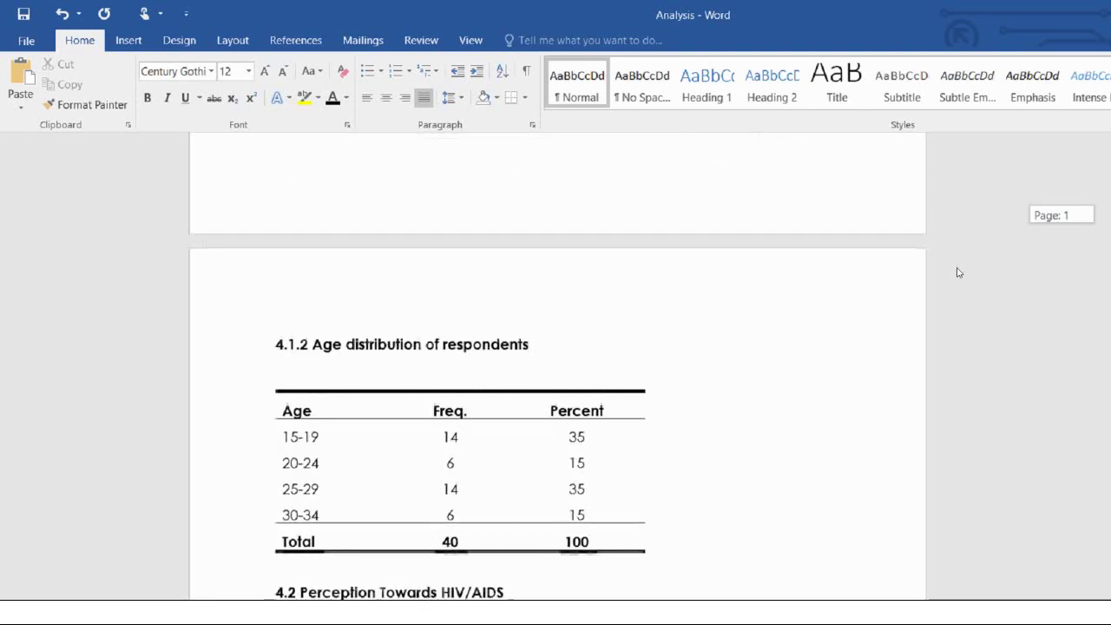
{"action": "scroll", "coordinate": [968, 284], "scroll_direction": "down", "scroll_amount": 3}
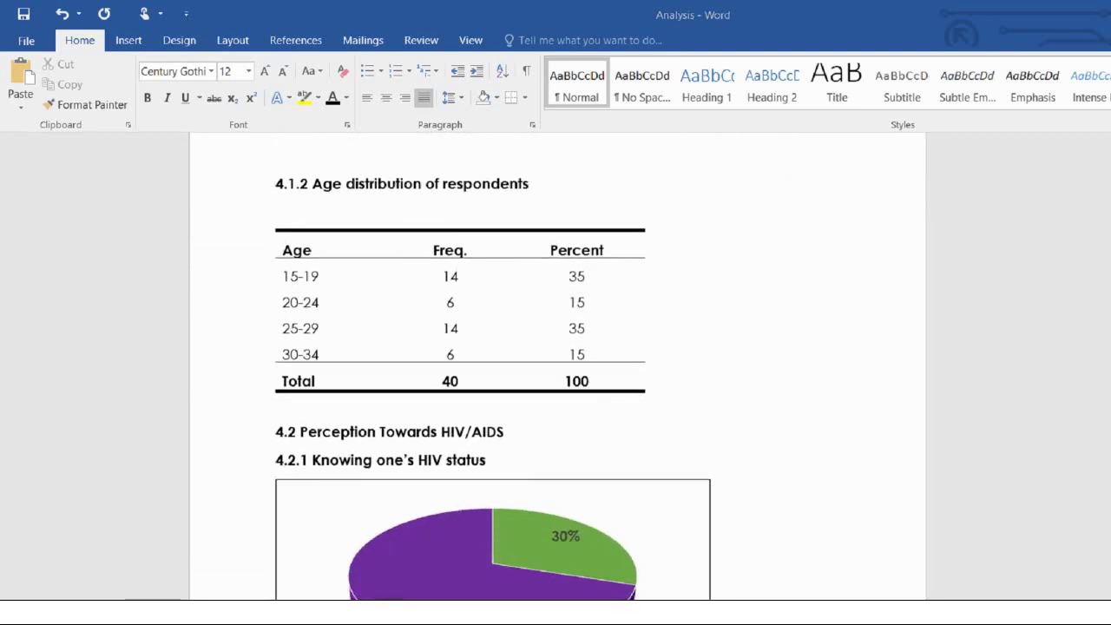
{"action": "key", "text": "alt+Tab"}
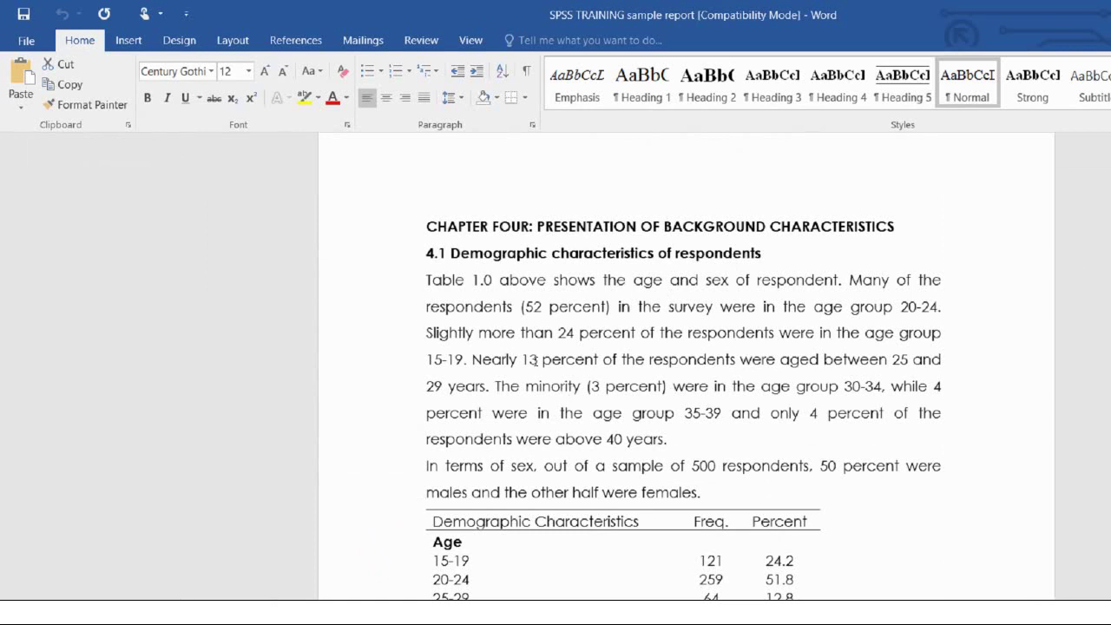
{"action": "left_click_drag", "start_coordinate": [676, 439], "coordinate": [358, 230]}
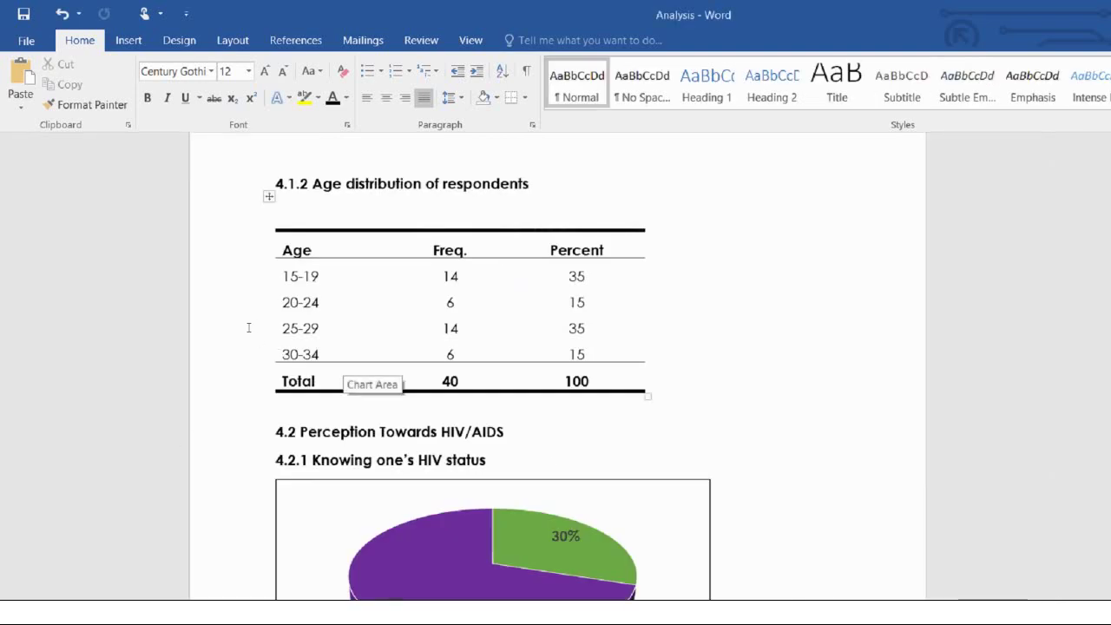
{"action": "type", "text": "Table 1.0 above shows the age and sex of respondent. Many of the respondents (52 percent) in the survey were in the age group 20-24. Slightly more than 24 percent of the respondents were in the age group 15-19. Nearly 13 percent of the respondents were aged between 25 and 29 years. The minority (3 percent) were in the age group 30-34, while 4 percent were in the age group 35-39 and only 4 percent of the respondents were above 40 years."}
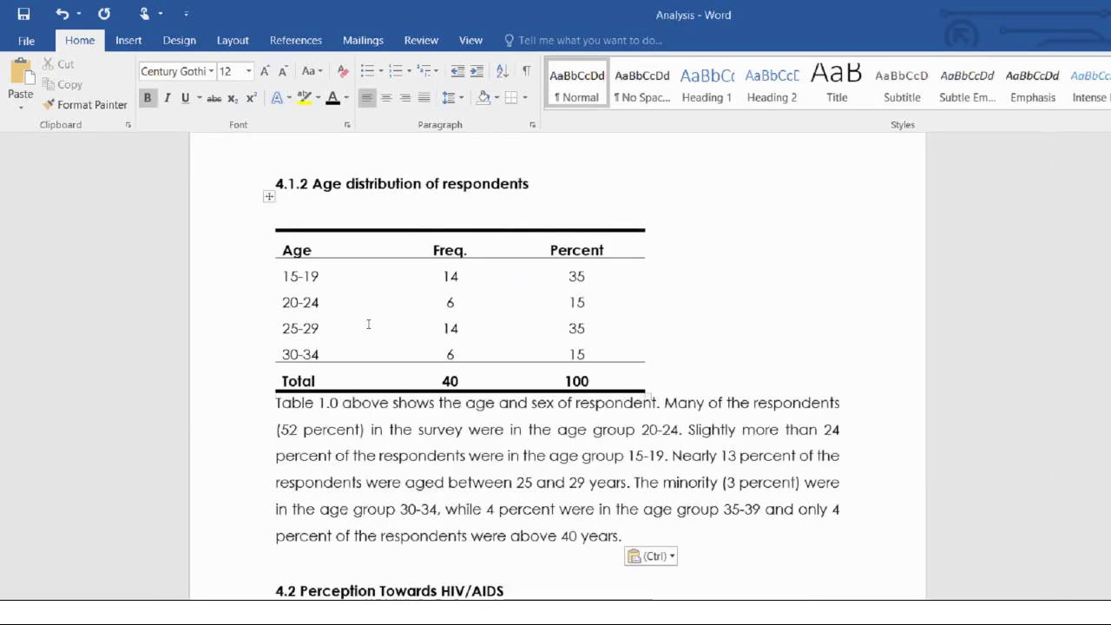
- Add an empty line between the age table and the pasted paragraph, and change the paragraph's table reference to "Table 2."
{"action": "key", "text": "ctrl+Up"}
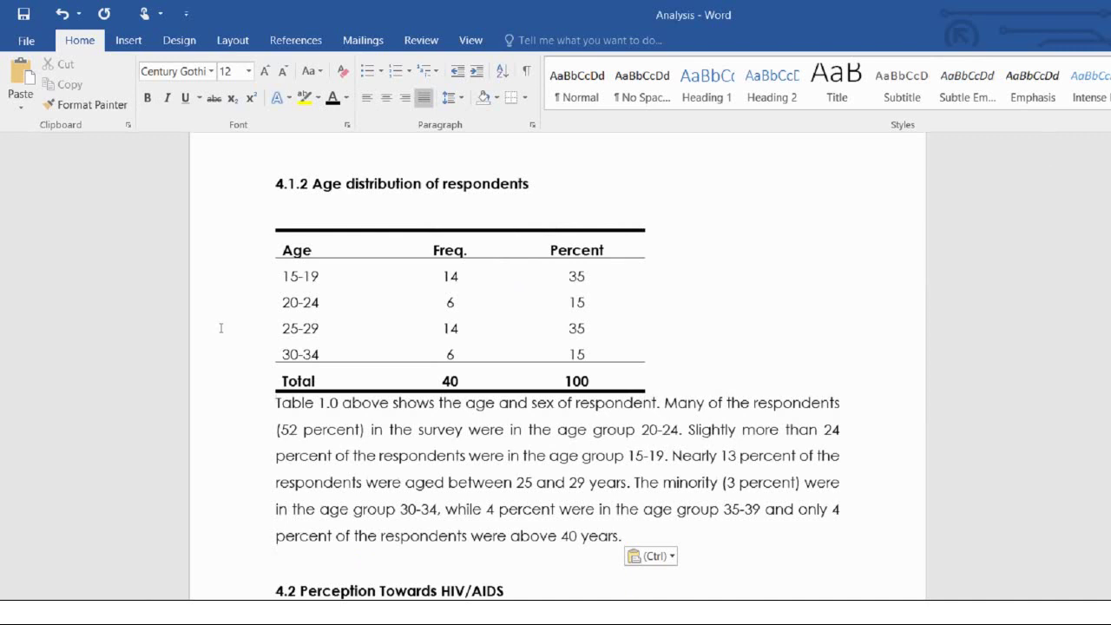
{"action": "key", "text": "Return"}
{"action": "key", "text": "ctrl+Right"}
{"action": "key", "text": "ctrl+Right"}
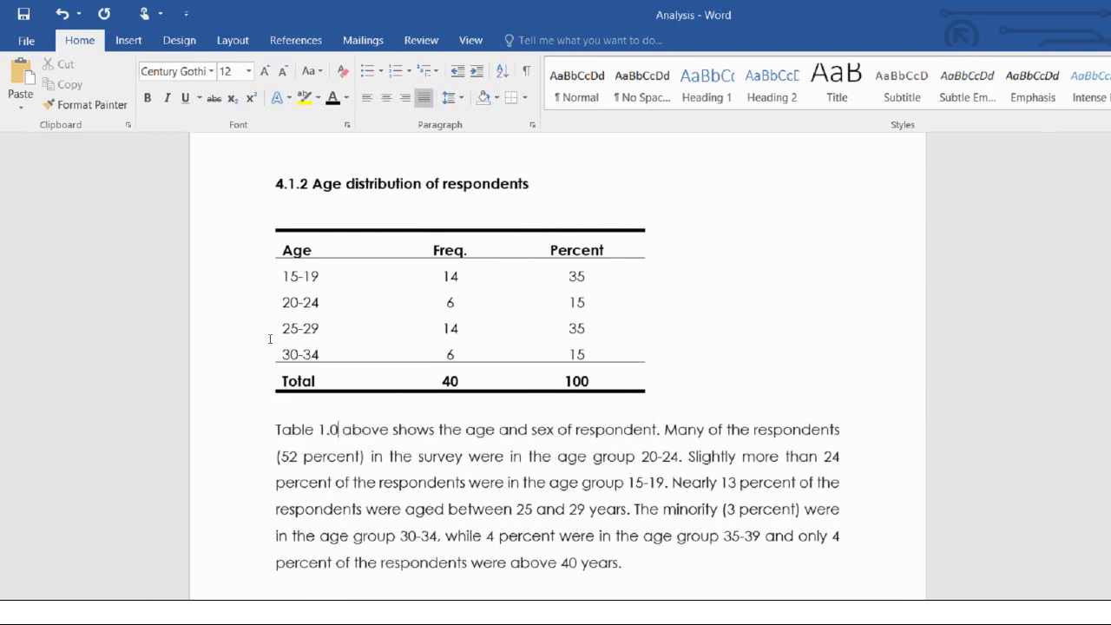
{"action": "key", "text": "BackSpace"}
{"action": "key", "text": "BackSpace"}
{"action": "key", "text": "BackSpace"}
{"action": "key", "text": "BackSpace"}
{"action": "type", "text": "2."}
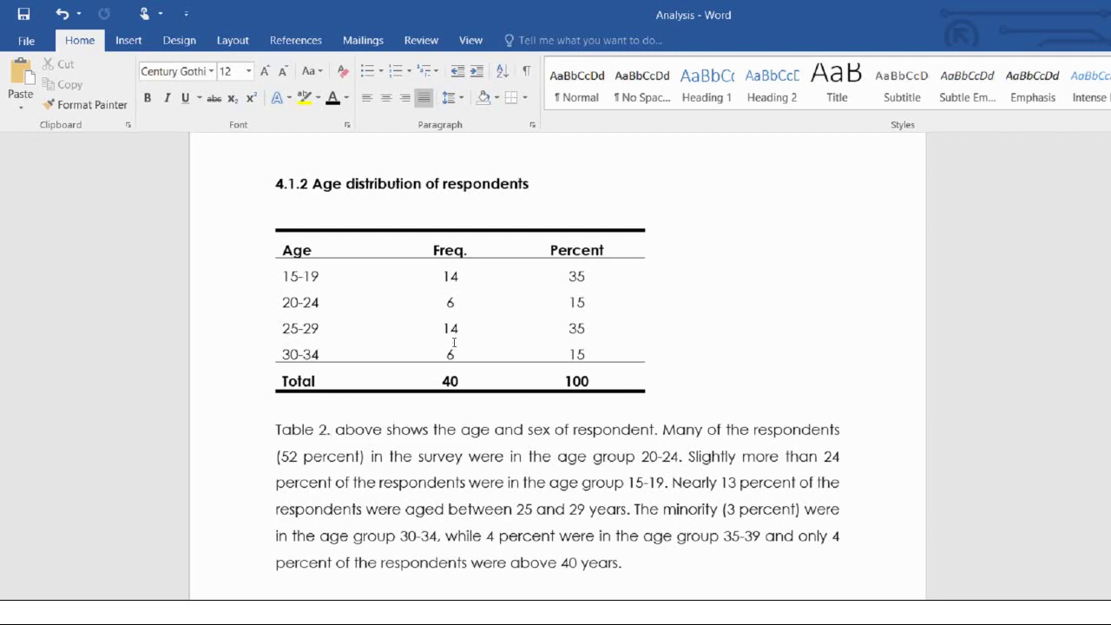
- Remove the mention of sex from the paragraph's first sentence so it reads "shows the age of respondent"
{"action": "key", "text": "ctrl+Right"}
{"action": "key", "text": "ctrl+Right"}
{"action": "key", "text": "ctrl+Right"}
{"action": "key", "text": "ctrl+Right"}
{"action": "key", "text": "ctrl+Right"}
{"action": "key", "text": "ctrl+Right"}
{"action": "key", "text": "ctrl+Right"}
{"action": "key", "text": "ctrl+Right"}
{"action": "key", "text": "ctrl+shift+Left"}
{"action": "key", "text": "ctrl+shift+Left"}
{"action": "key", "text": "ctrl+shift+Left"}
{"action": "key", "text": "Delete"}
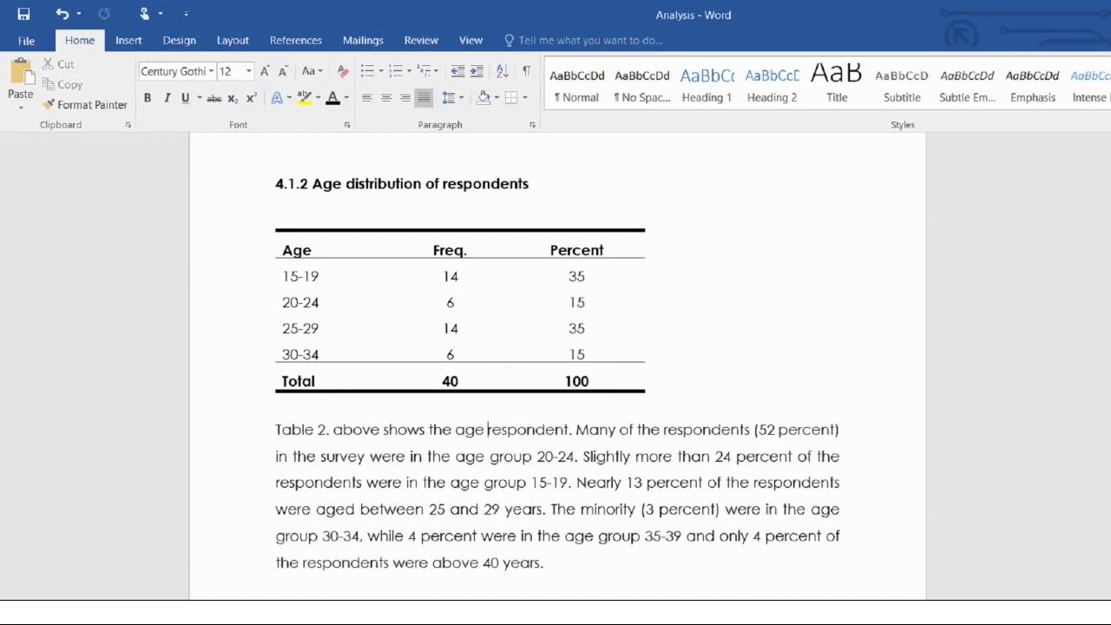
{"action": "type", "text": "of"}
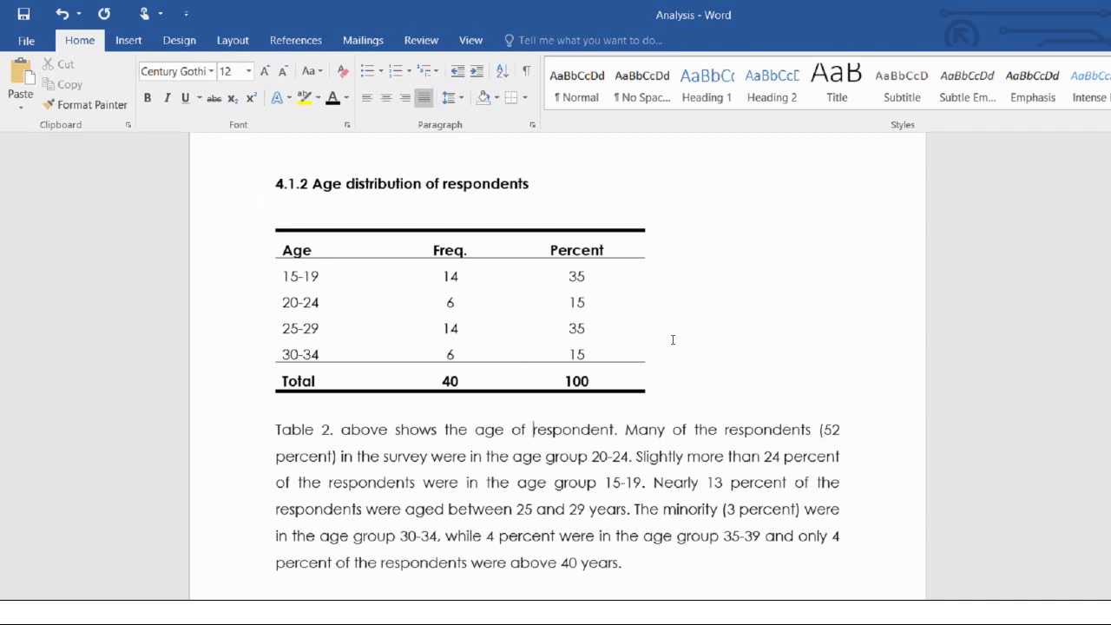
- Set the percentage in "Many of the respondents" to 35 in the age paragraph
{"action": "key", "text": "End"}
{"action": "key", "text": "BackSpace"}
{"action": "key", "text": "BackSpace"}
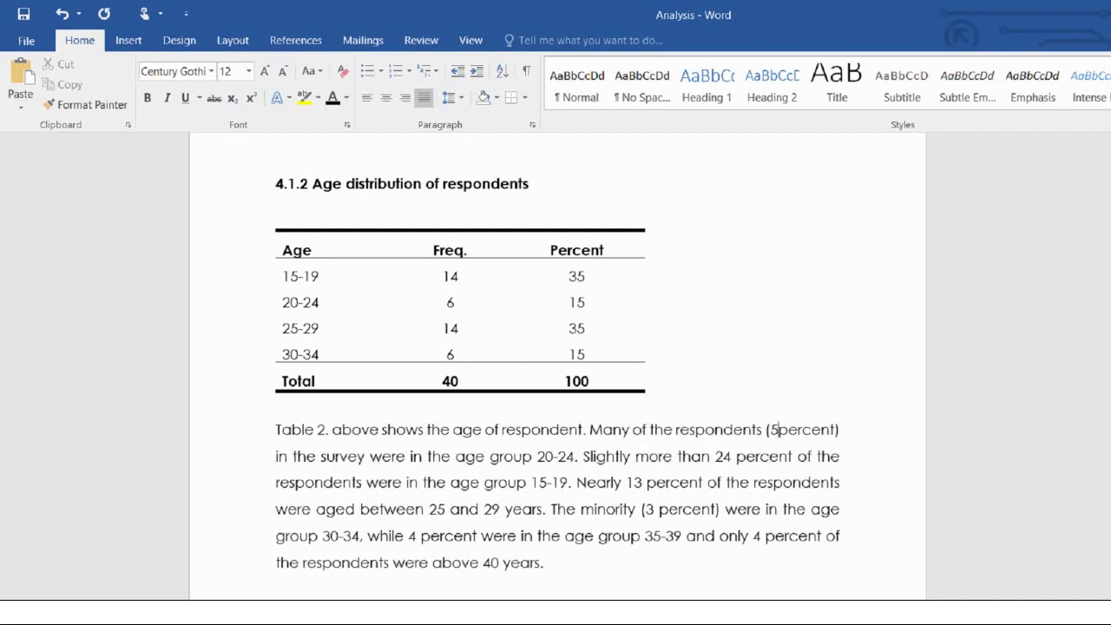
{"action": "key", "text": "BackSpace"}
{"action": "type", "text": "35"}
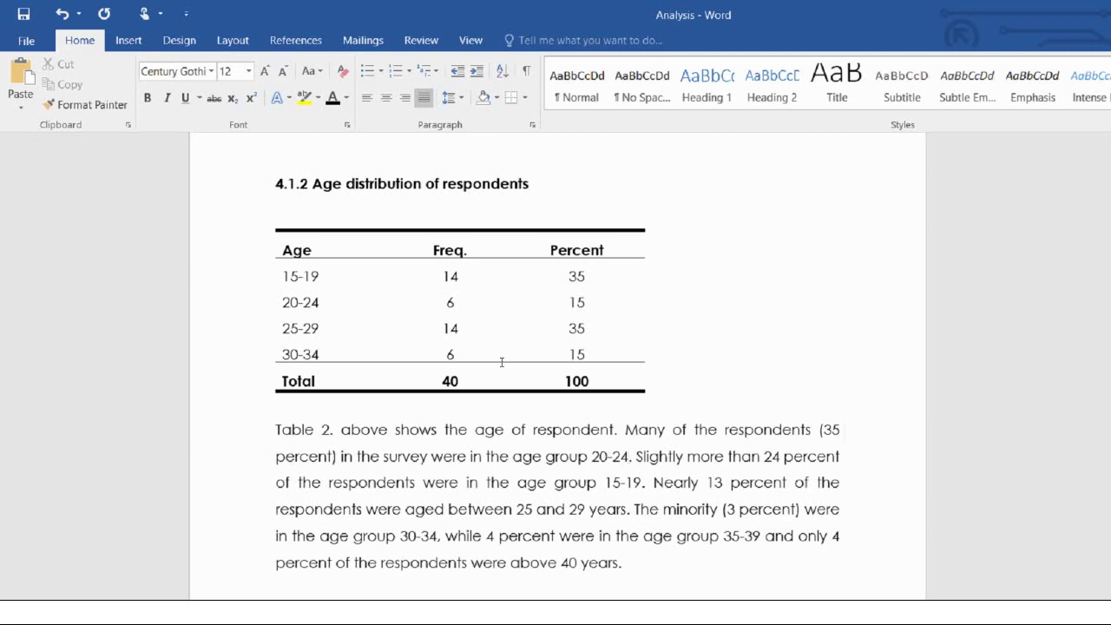
- Change the age group in the "Many of the respondents" sentence to 15-19
{"action": "key", "text": "BackSpace"}
{"action": "key", "text": "BackSpace"}
{"action": "key", "text": "BackSpace"}
{"action": "key", "text": "BackSpace"}
{"action": "key", "text": "BackSpace"}
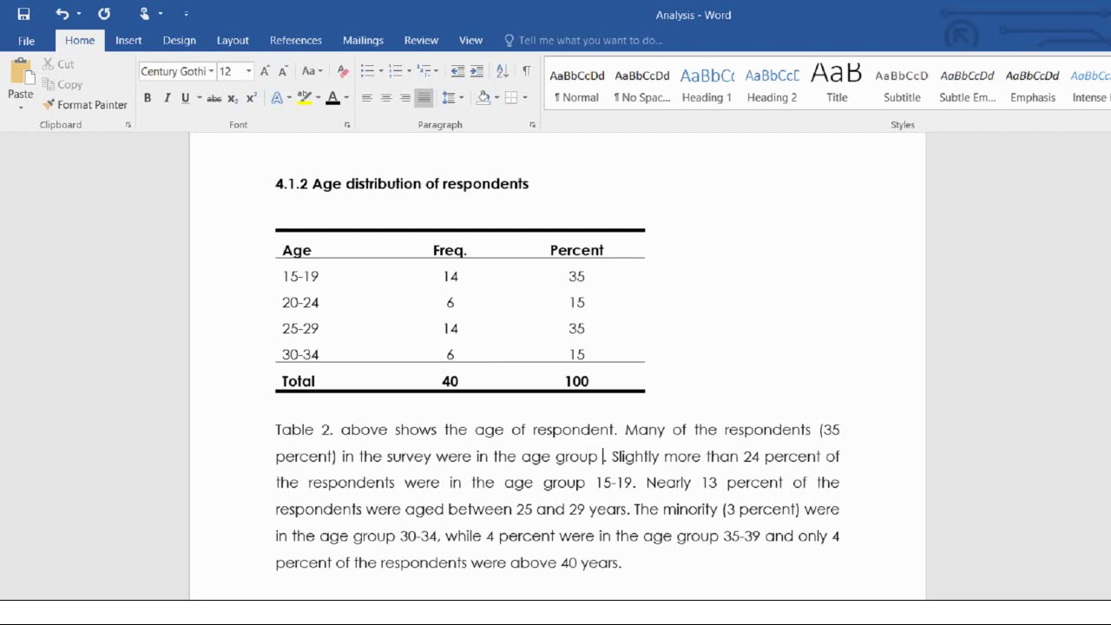
{"action": "type", "text": "15-19"}
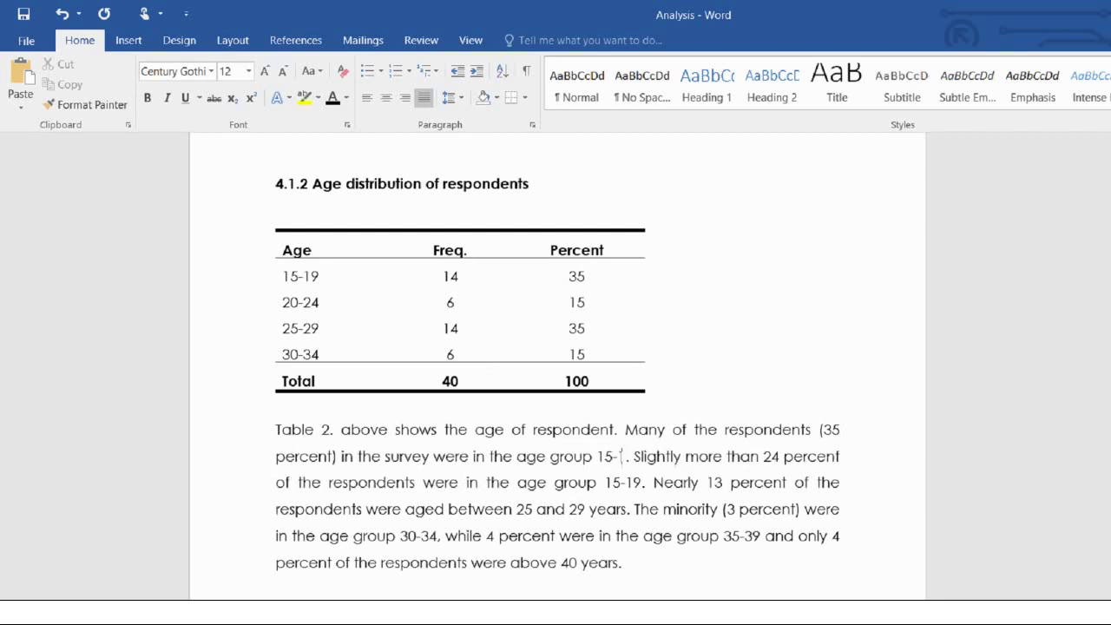
- Extend the sentence after "15-19" with ", 35 percent were in the age range 25-29"
{"action": "type", "text": ","}
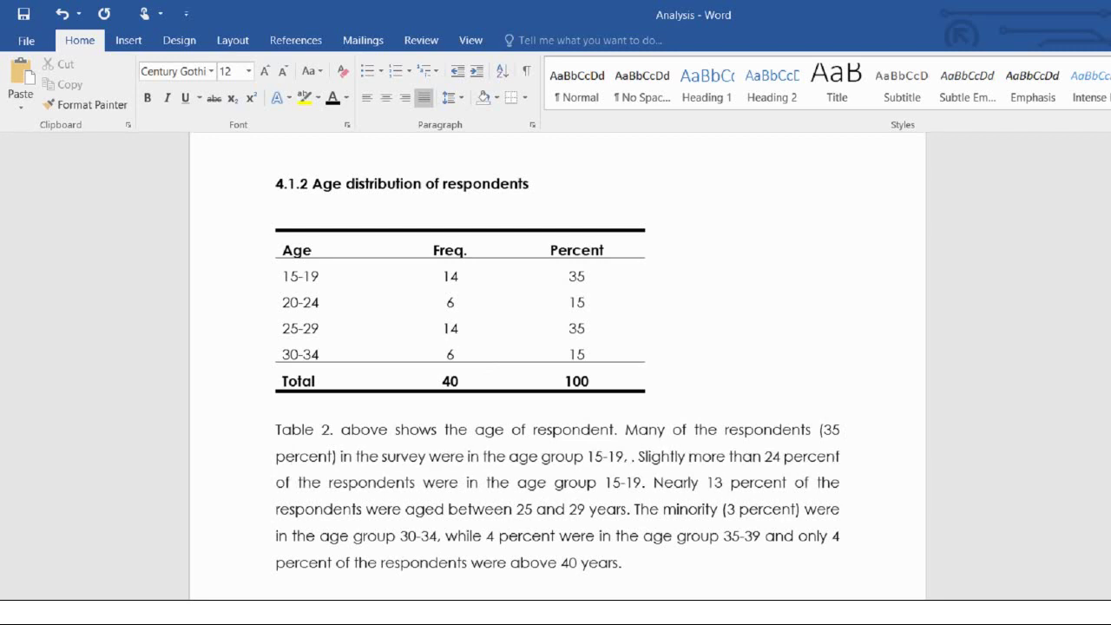
{"action": "type", "text": " 35 perc"}
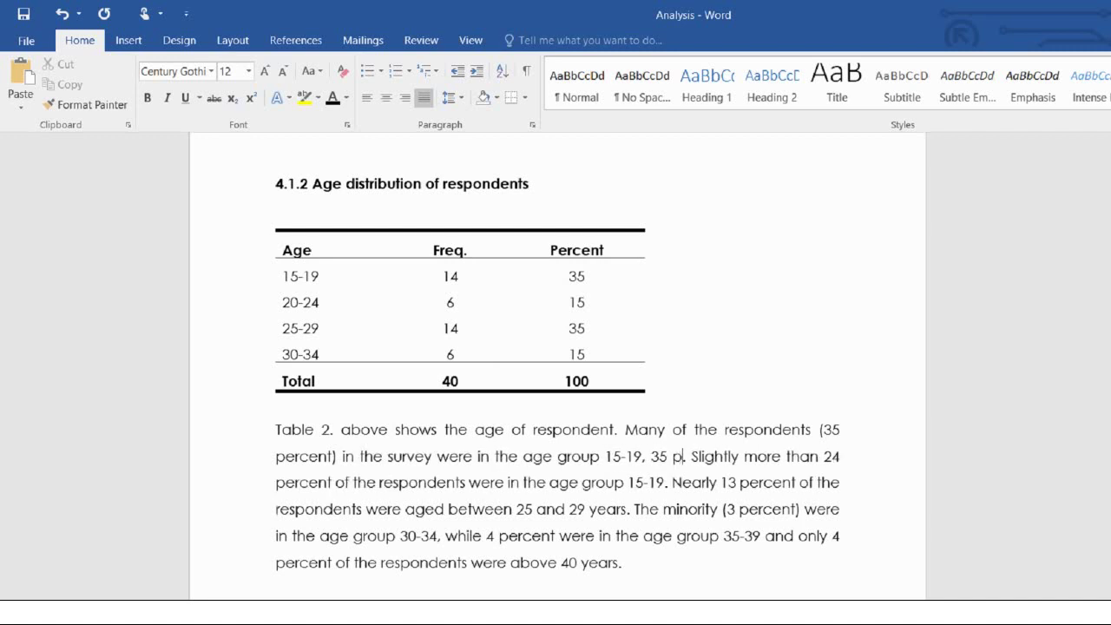
{"action": "type", "text": "ent w"}
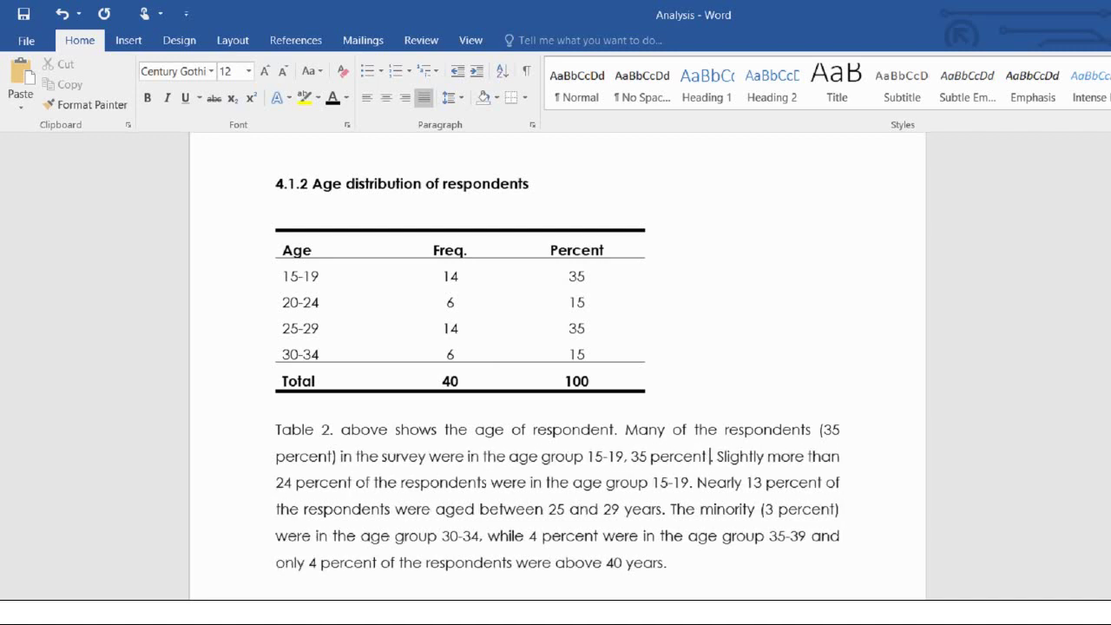
{"action": "type", "text": "ere in the"}
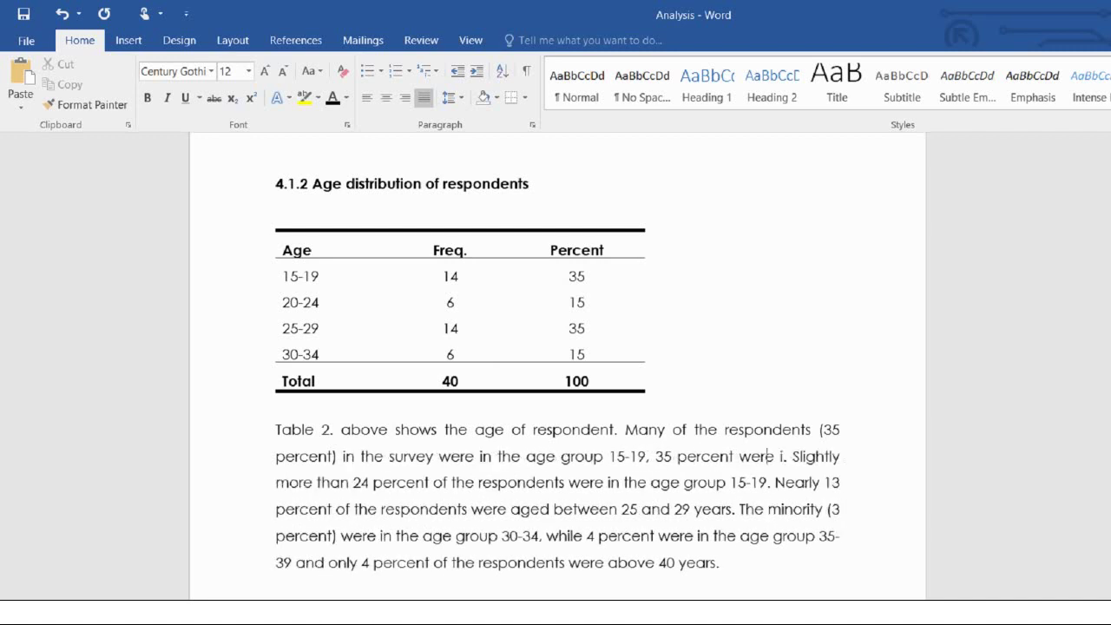
{"action": "type", "text": " age "}
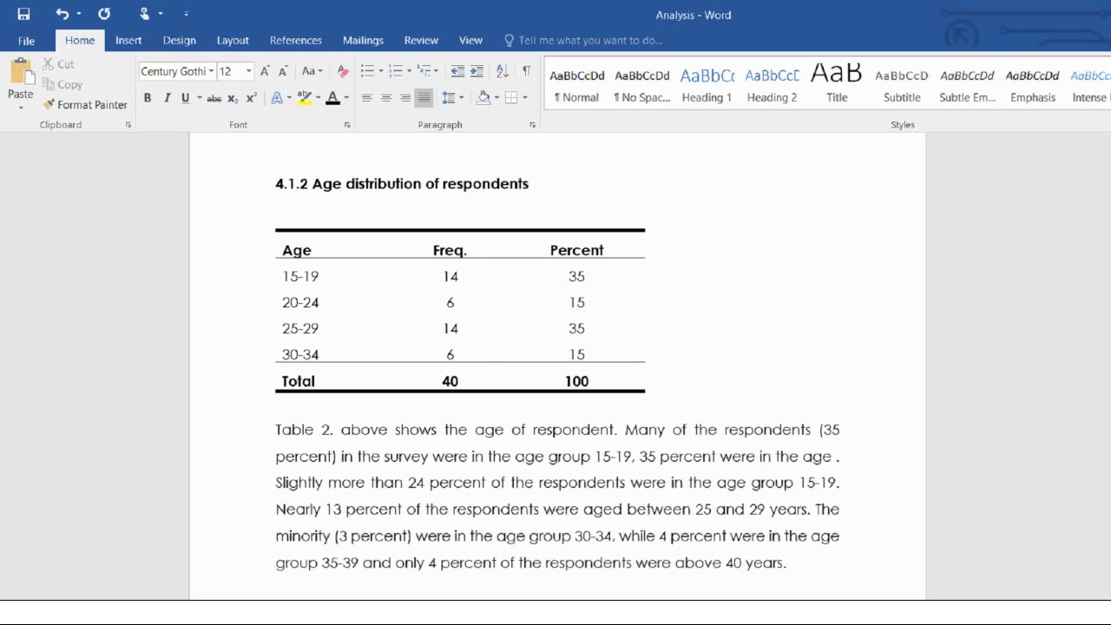
{"action": "type", "text": "range "}
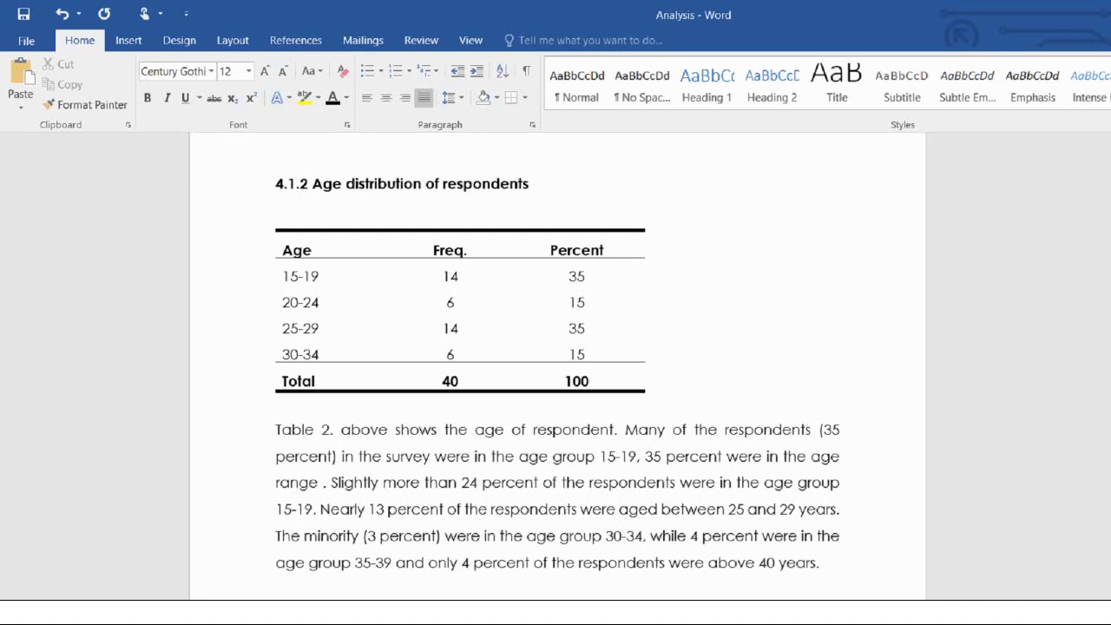
{"action": "type", "text": "25-29"}
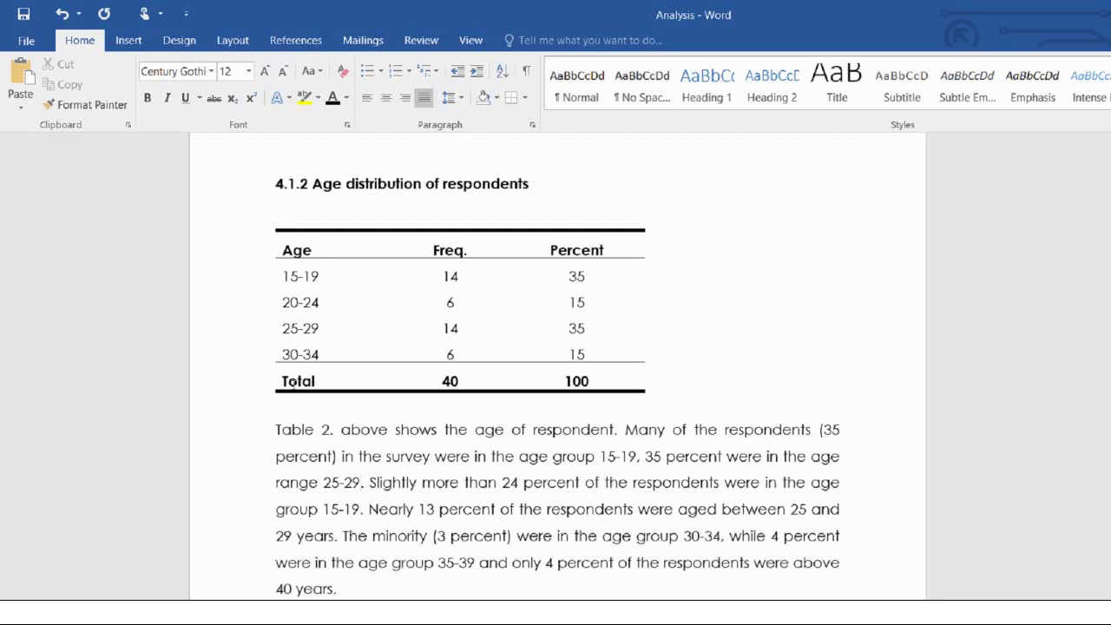
- Delete the sentence beginning "Slightly more than 24 percent of the respondents" from the age paragraph
{"action": "key", "text": "ctrl+Right"}
{"action": "key", "text": "F8"}
{"action": "key", "text": "F8"}
{"action": "key", "text": "F8"}
{"action": "key", "text": "Delete"}
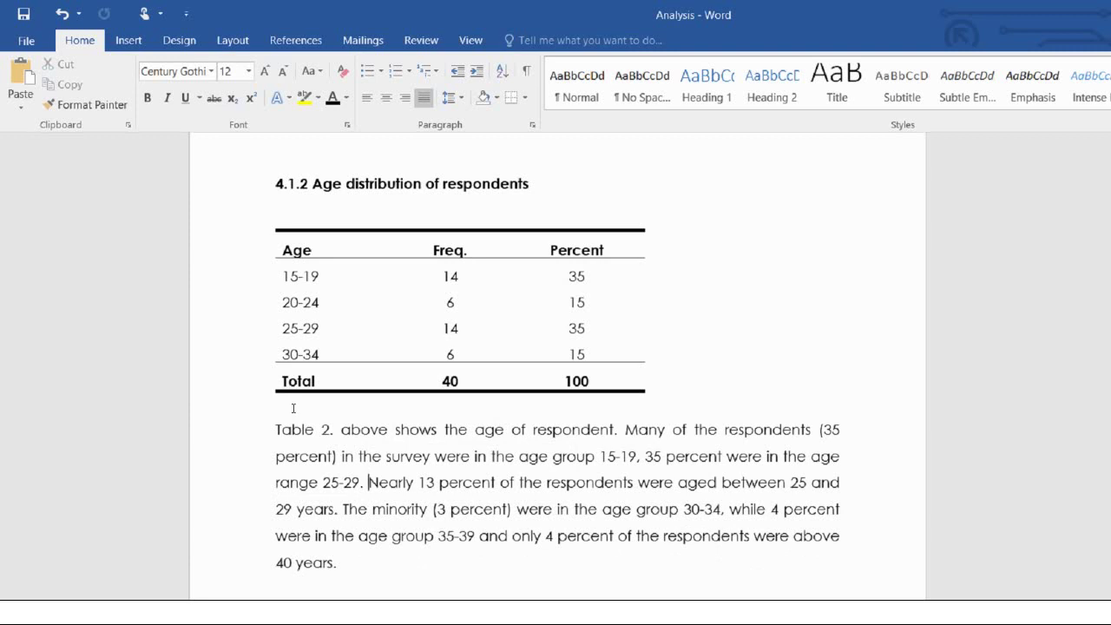
- Insert "Fifteen percent were aged 20-25" after the 25-29 sentence in the age paragraph
{"action": "type", "text": "Fift"}
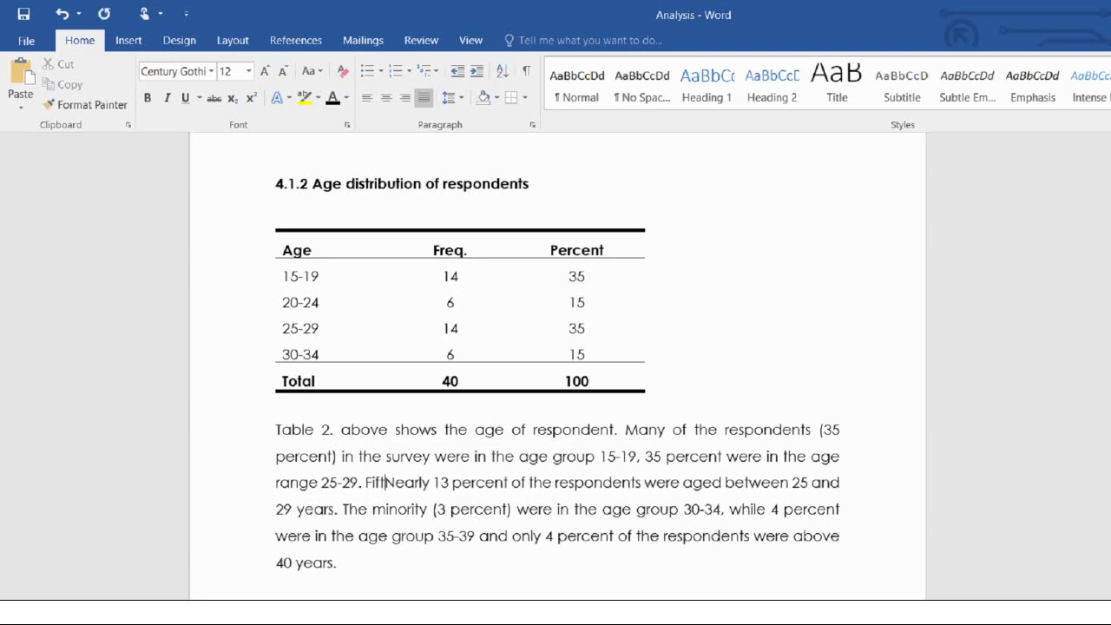
{"action": "type", "text": "een pe"}
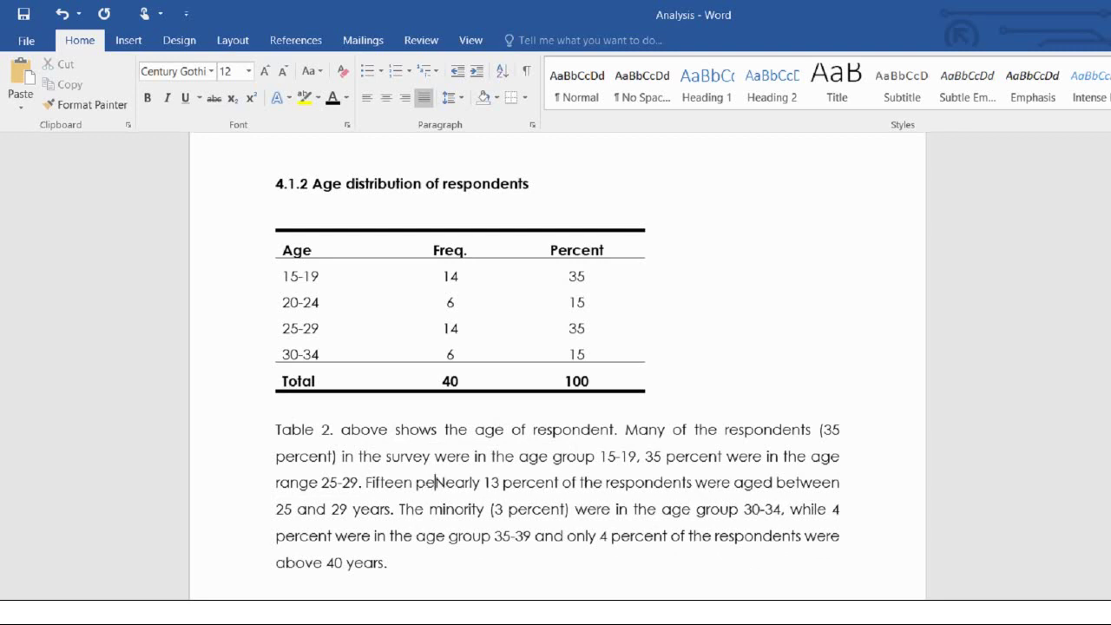
{"action": "type", "text": "rcent "}
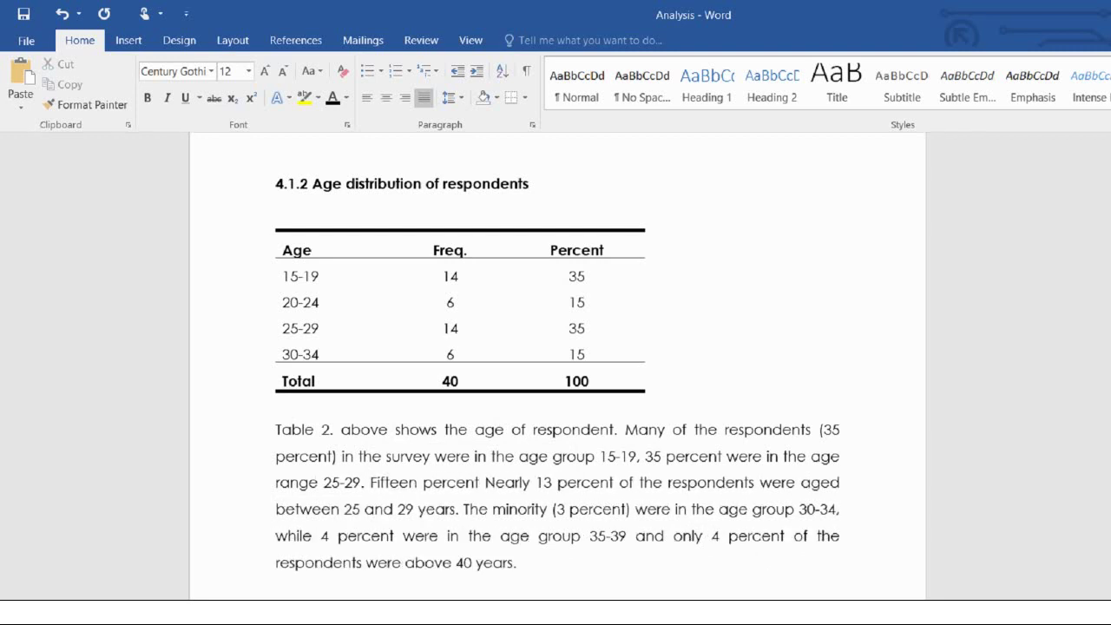
{"action": "type", "text": "were aged"}
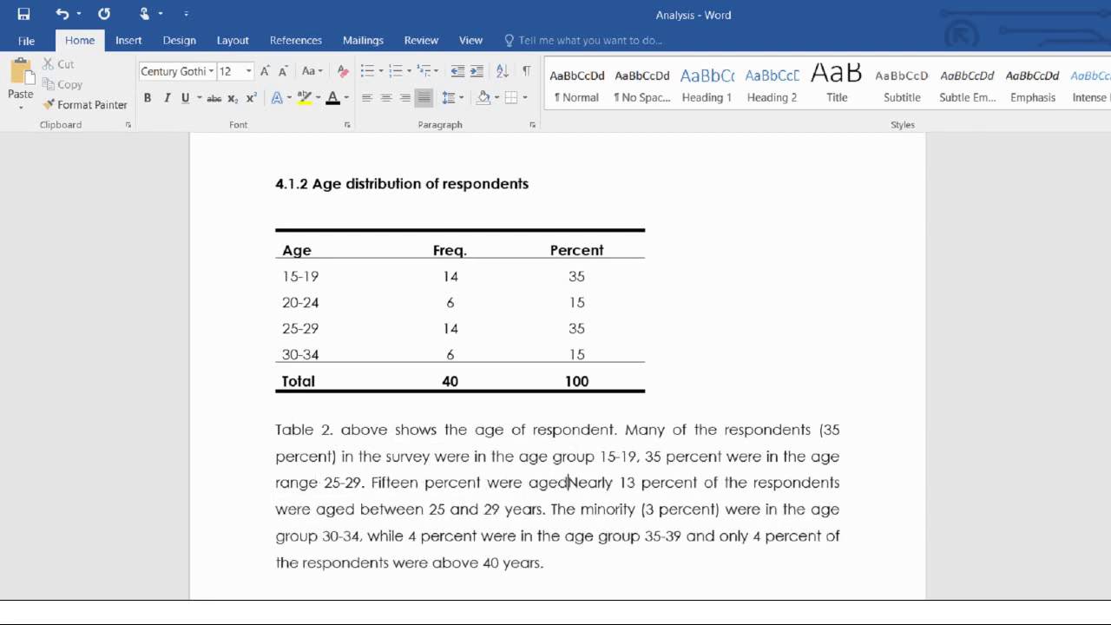
{"action": "type", "text": " 20"}
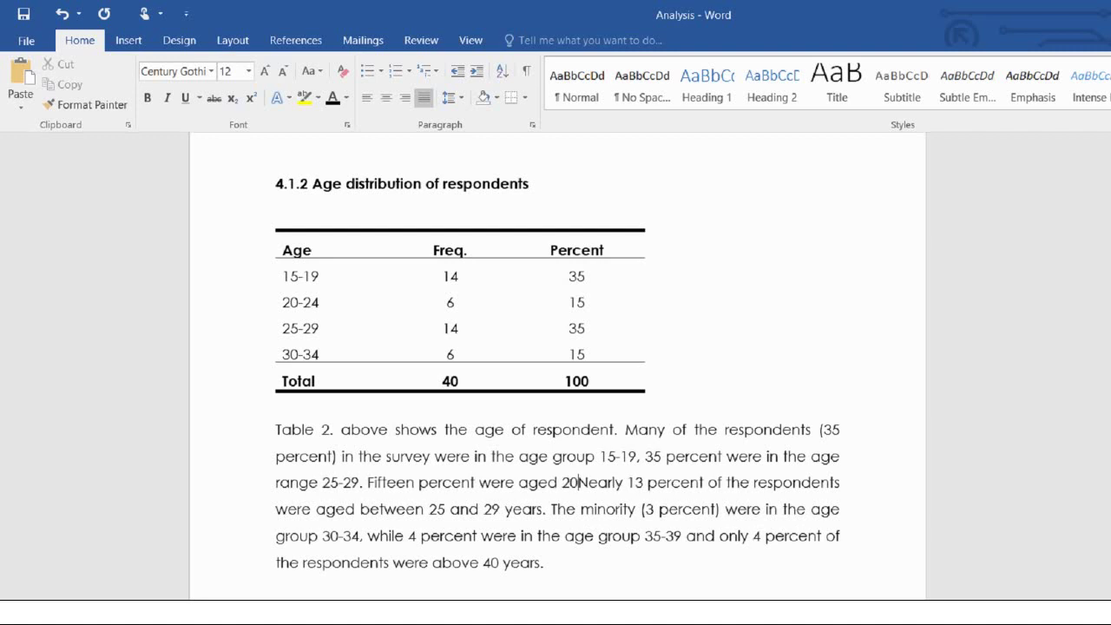
{"action": "type", "text": "-25"}
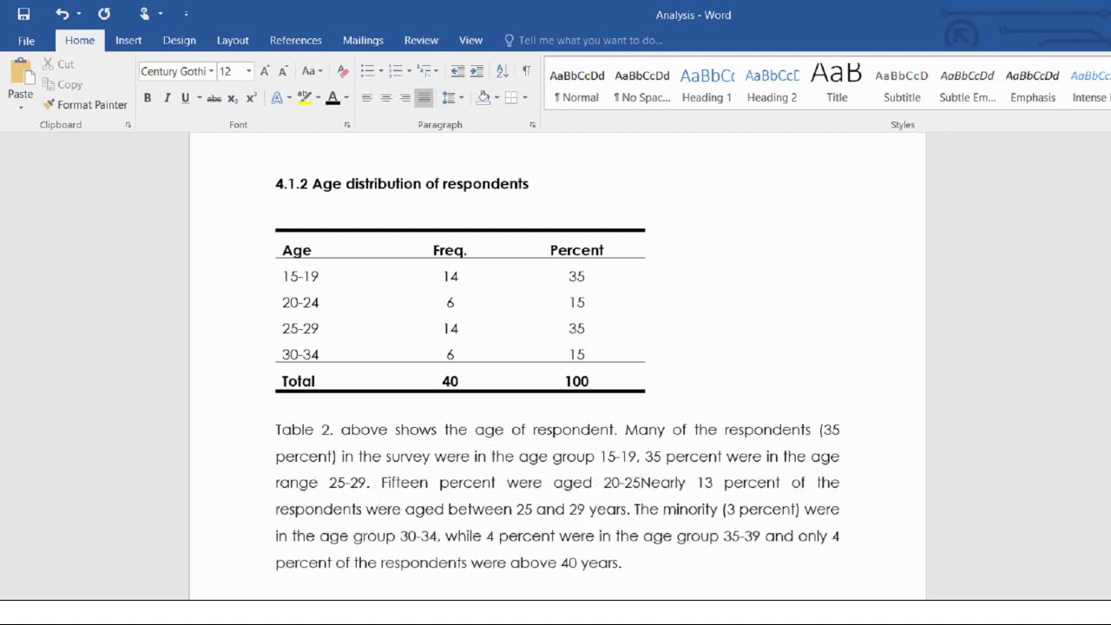
- Complete the "Fifteen percent" sentence with "and another 15 percent were in the age group 30-34."
{"action": "type", "text": " and "}
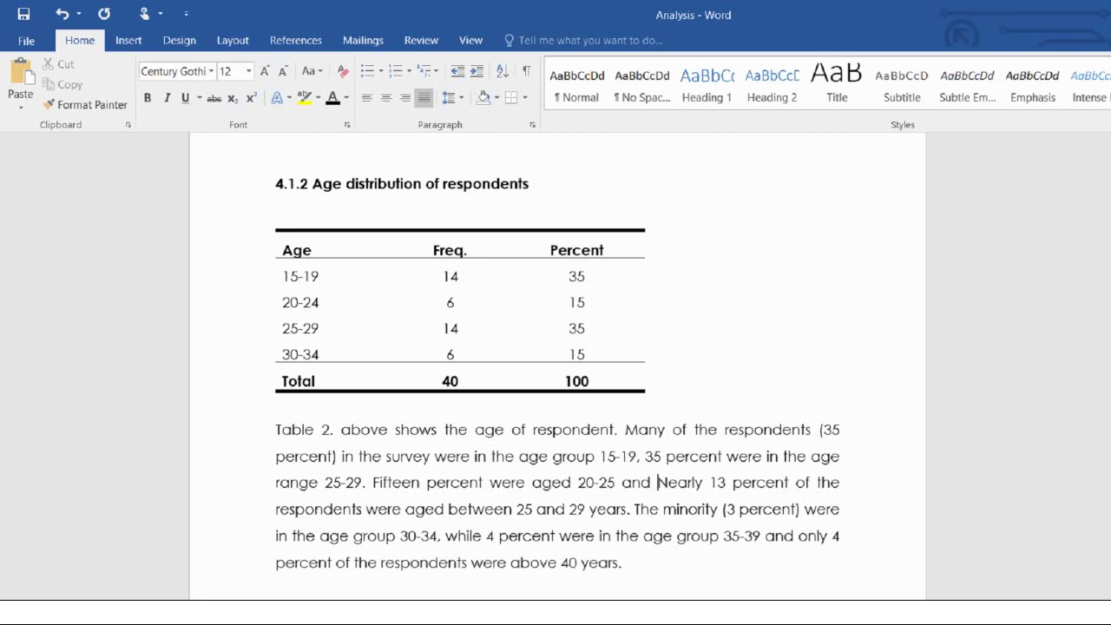
{"action": "type", "text": "another"}
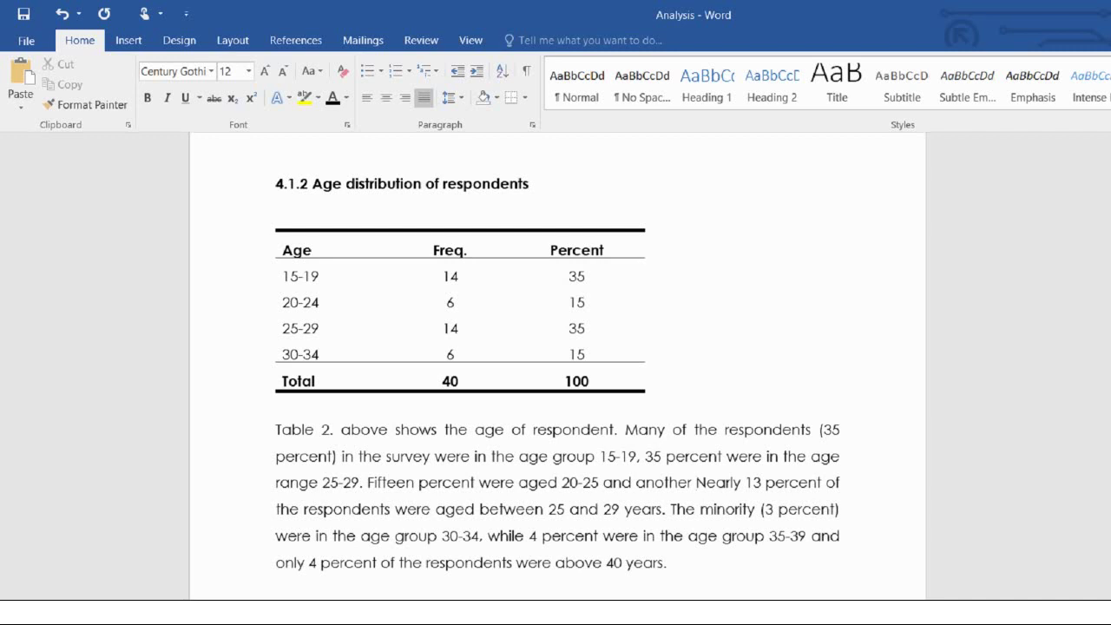
{"action": "type", "text": " 15 per"}
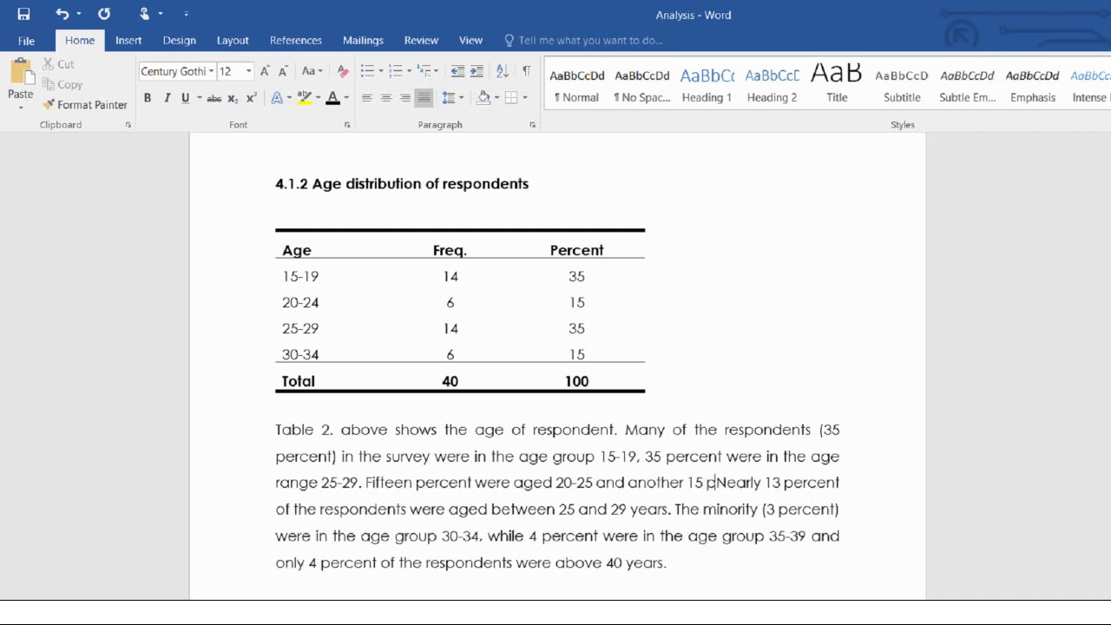
{"action": "type", "text": "cent we"}
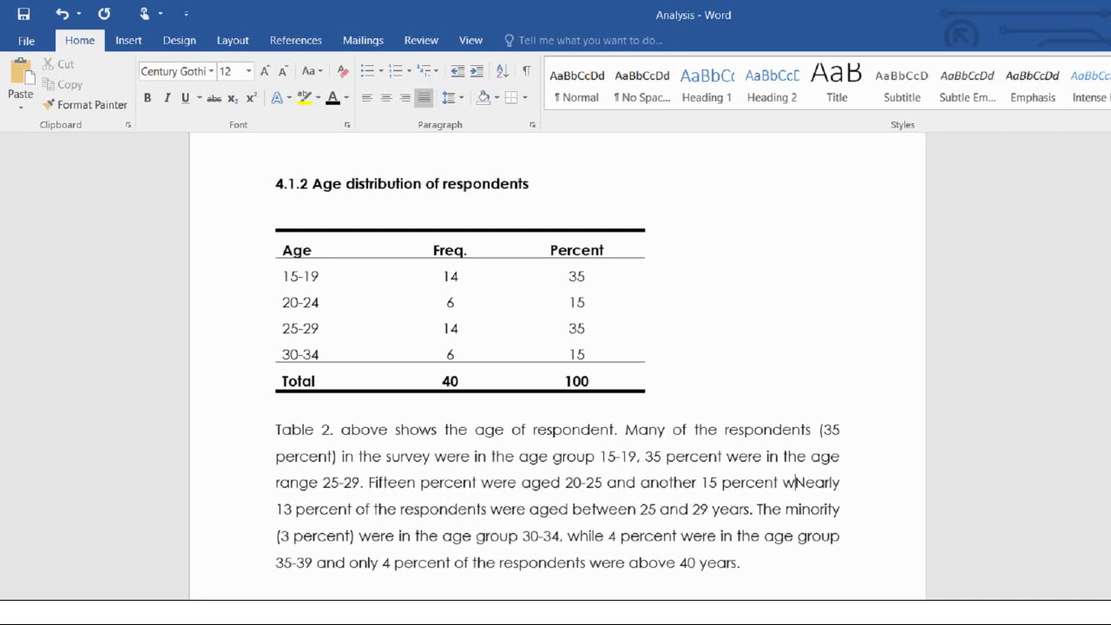
{"action": "type", "text": "re in the"}
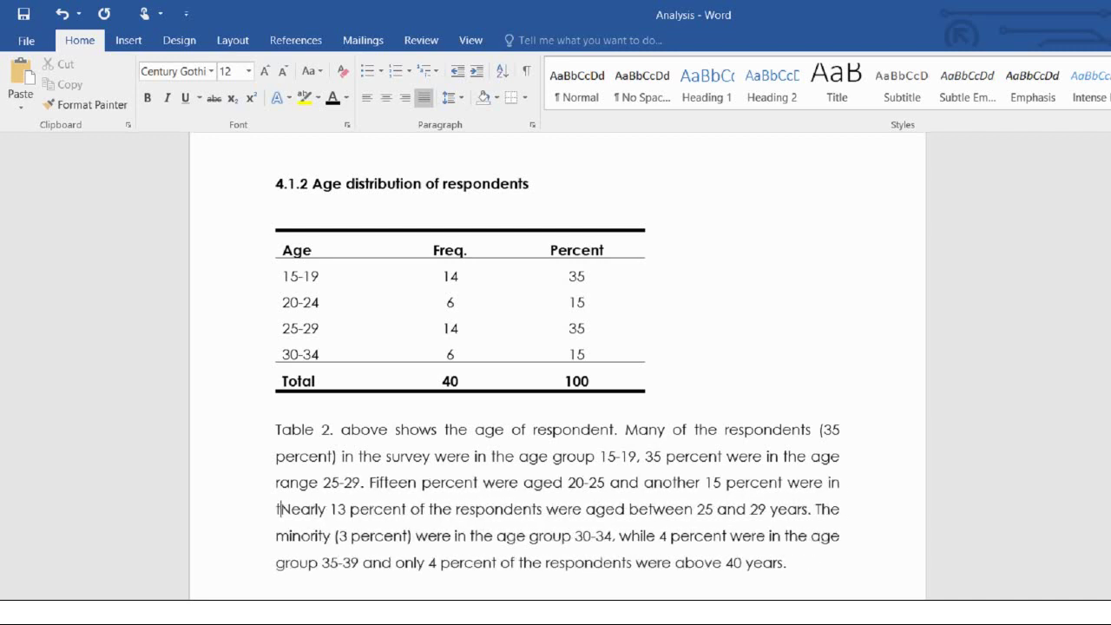
{"action": "type", "text": " age grou"}
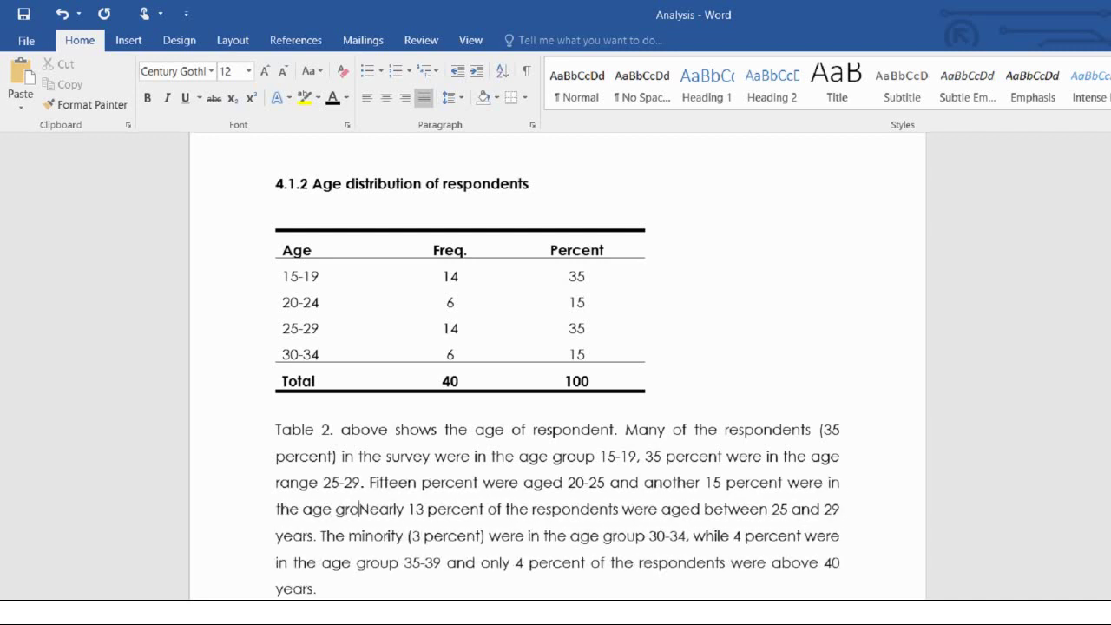
{"action": "type", "text": "p "}
{"action": "type", "text": "30-"}
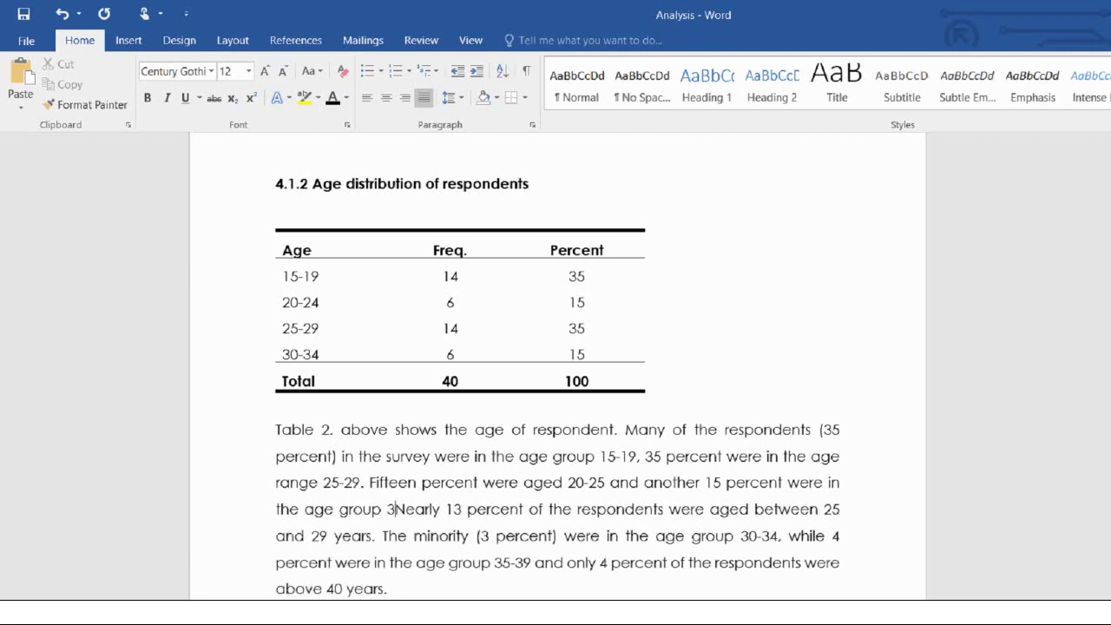
{"action": "type", "text": "34"}
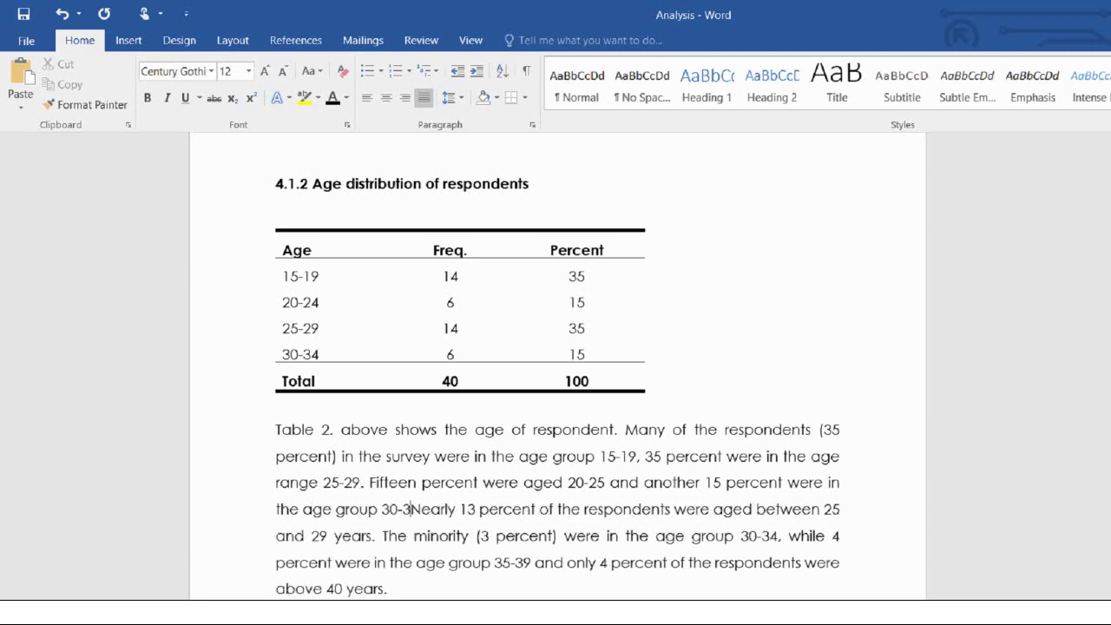
{"action": "key", "text": "BackSpace"}
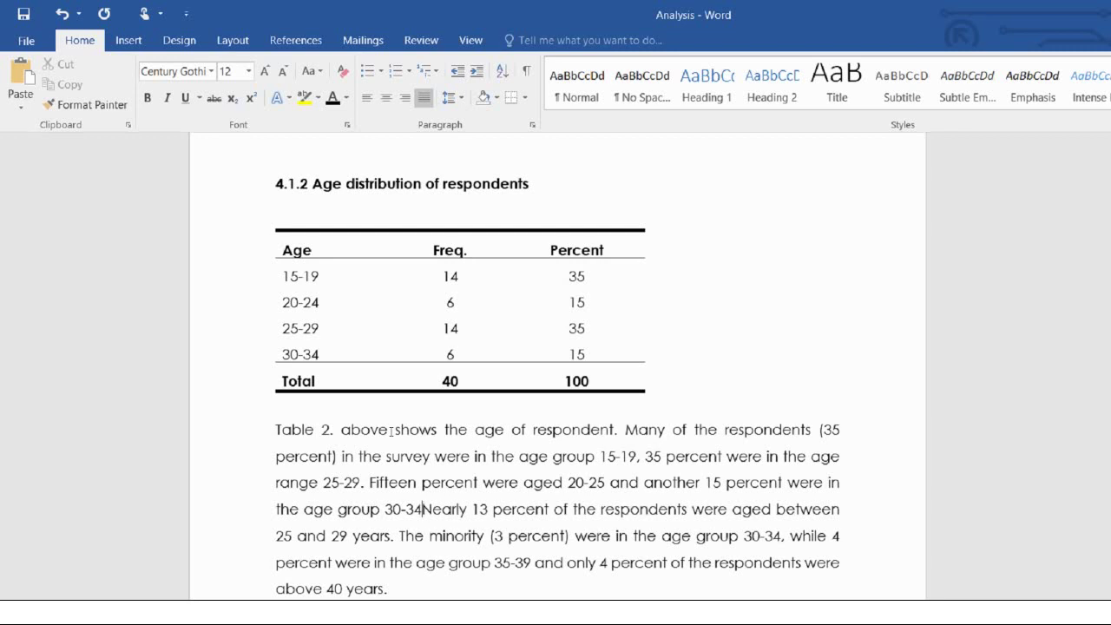
{"action": "type", "text": "."}
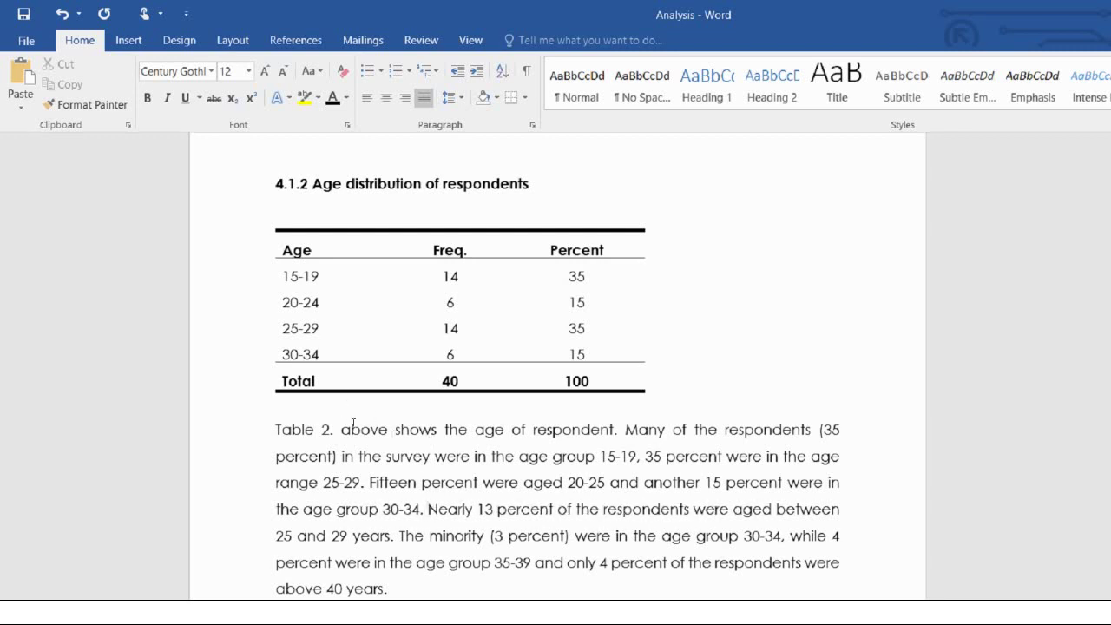
- Delete the remaining sample text from "Nearly 13 percent" to the end of the age paragraph
{"action": "left_click", "coordinate": [486, 588], "text": "shift"}
{"action": "key", "text": "BackSpace"}
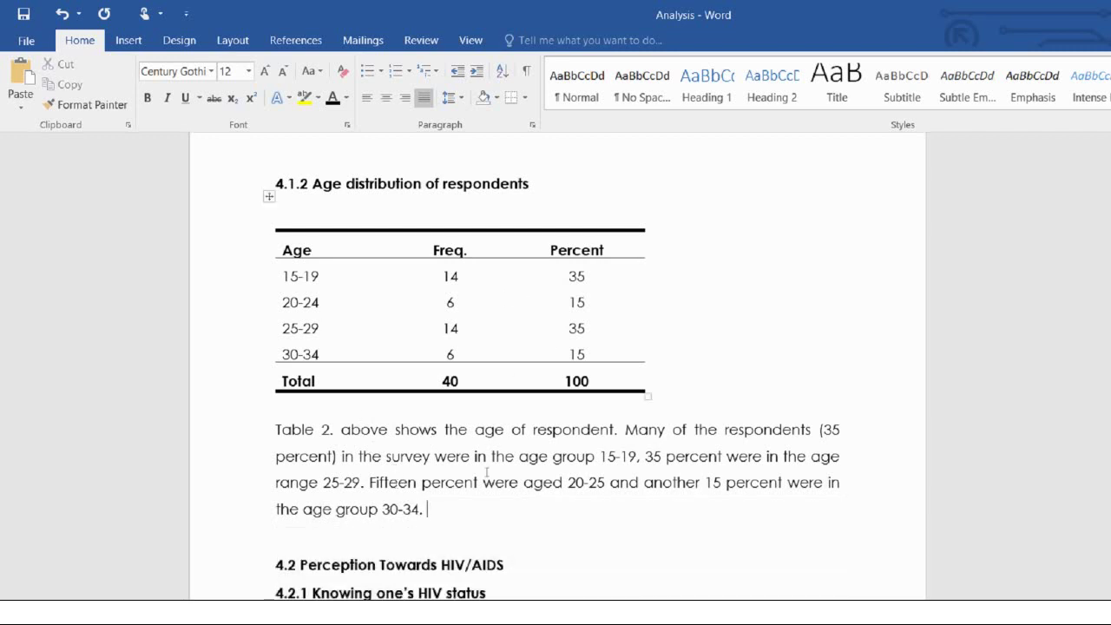
- Under 4.2.1, continue the Fig 1 sentence with "the majority (70 percent) feels that it is good for someone to know his/her HIV status"
{"action": "key", "text": "Down"}
{"action": "key", "text": "Down"}
{"action": "key", "text": "Down"}
{"action": "key", "text": "End"}
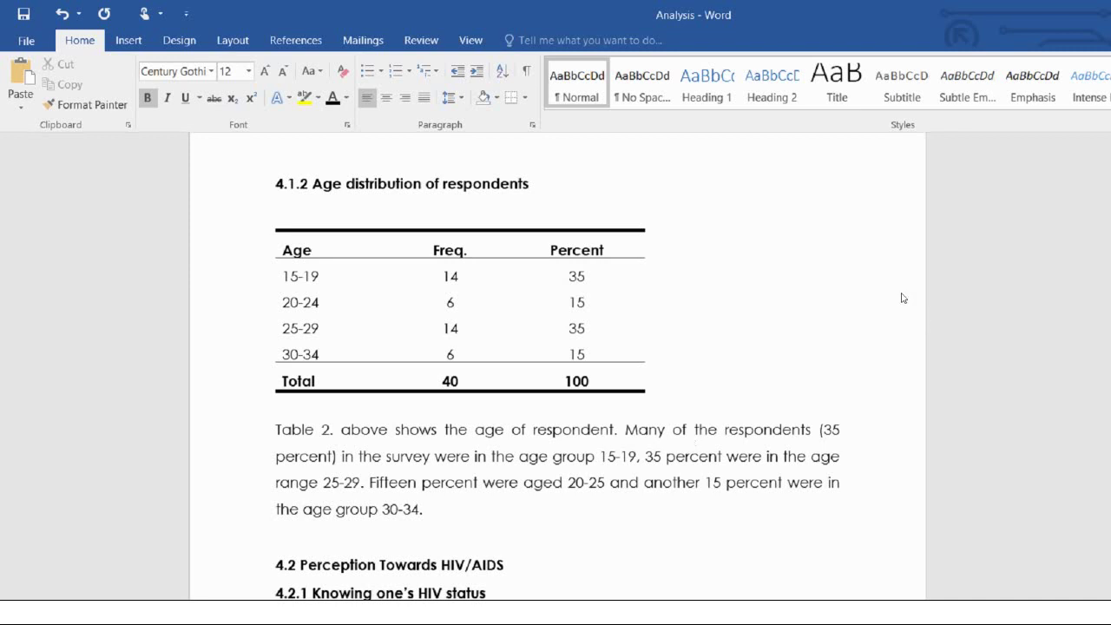
{"action": "scroll", "coordinate": [905, 312], "scroll_direction": "down", "scroll_amount": 3}
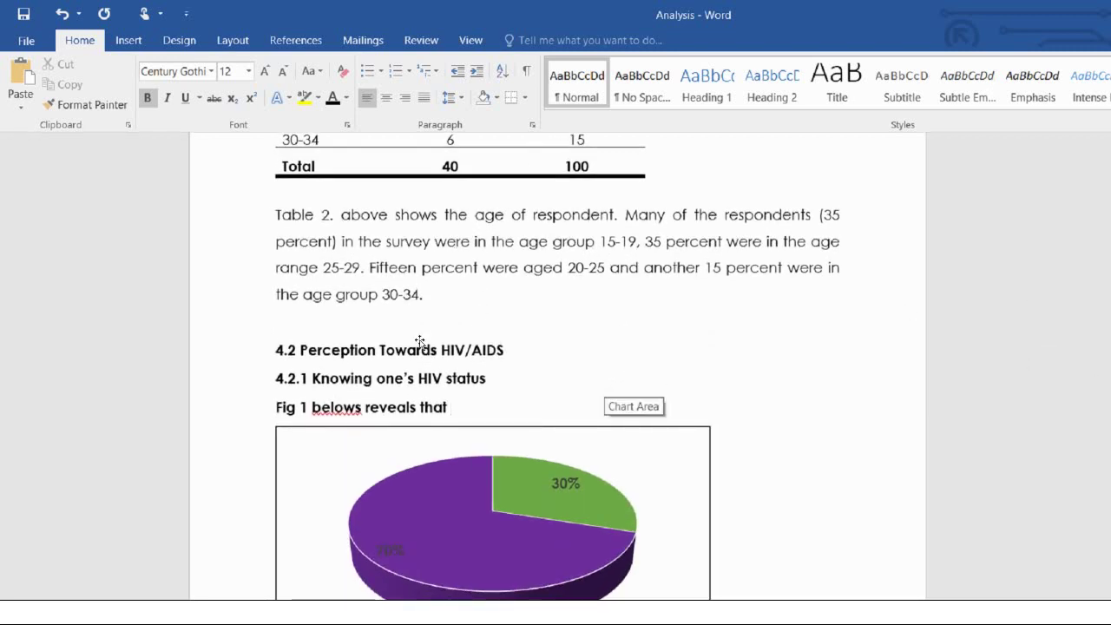
{"action": "type", "text": "the ma"}
{"action": "type", "text": "jo"}
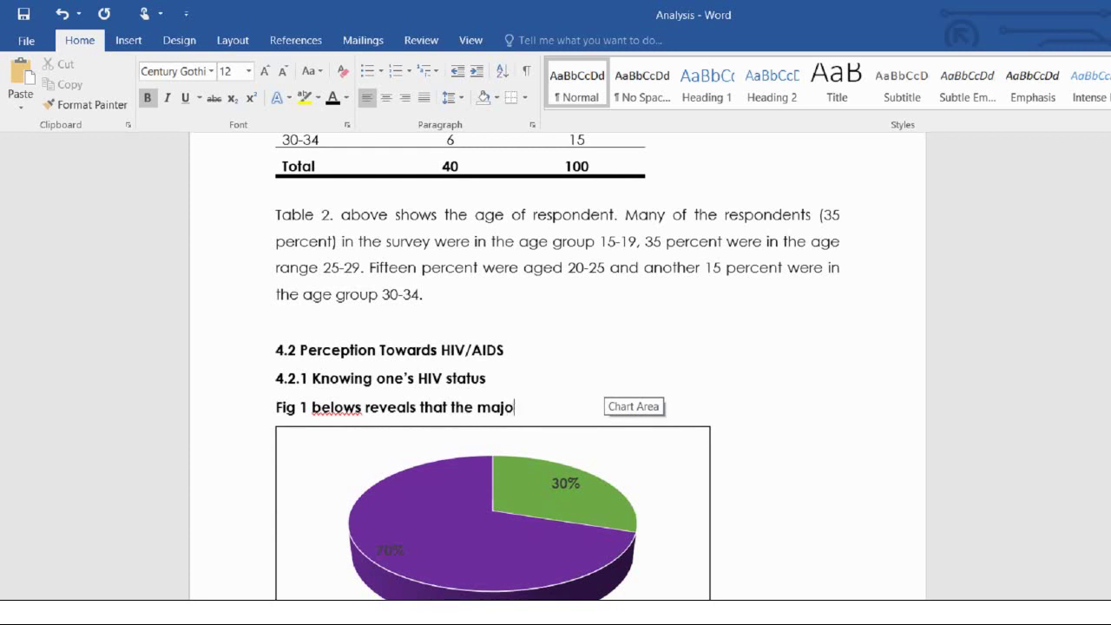
{"action": "type", "text": "rity (70 perce"}
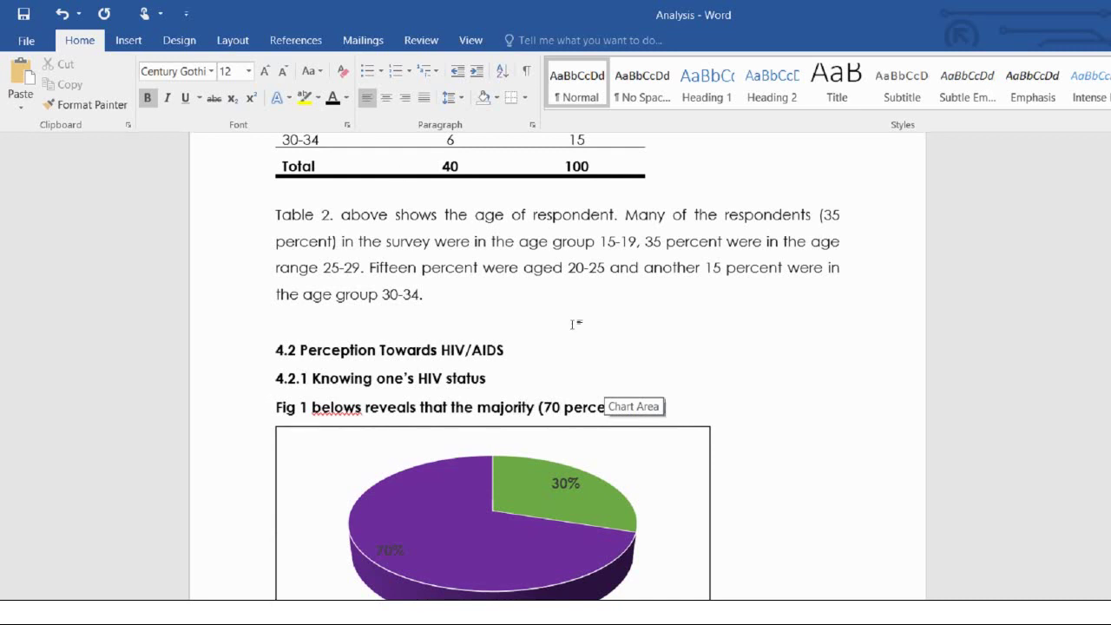
{"action": "type", "text": "nt) feels that"}
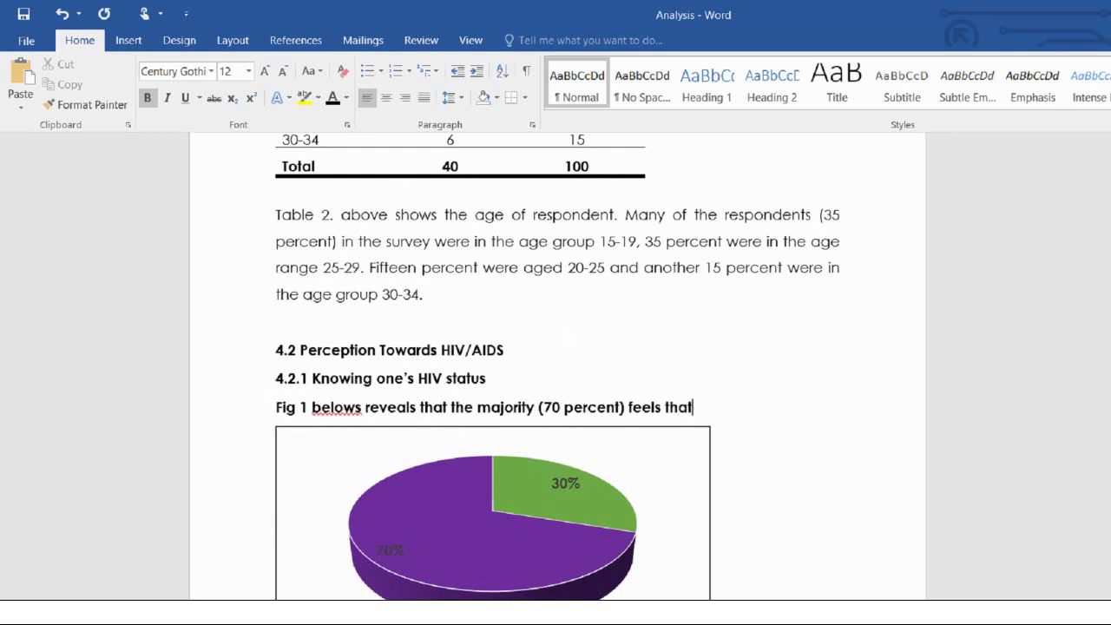
{"action": "type", "text": " it is goog"}
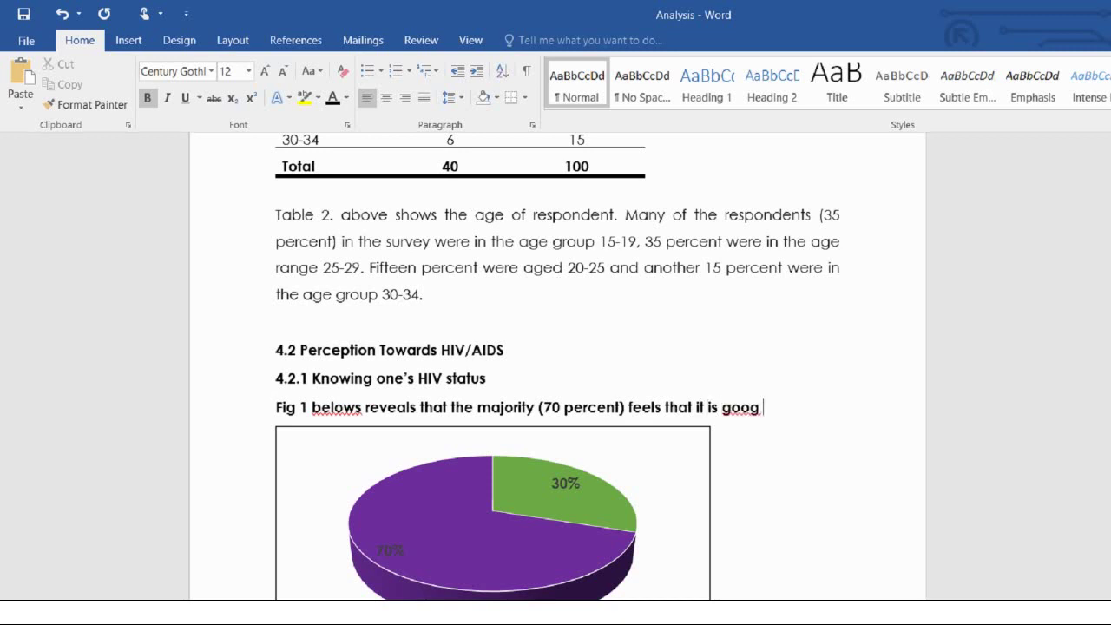
{"action": "key", "text": "BackSpace"}
{"action": "type", "text": "d for someone to"}
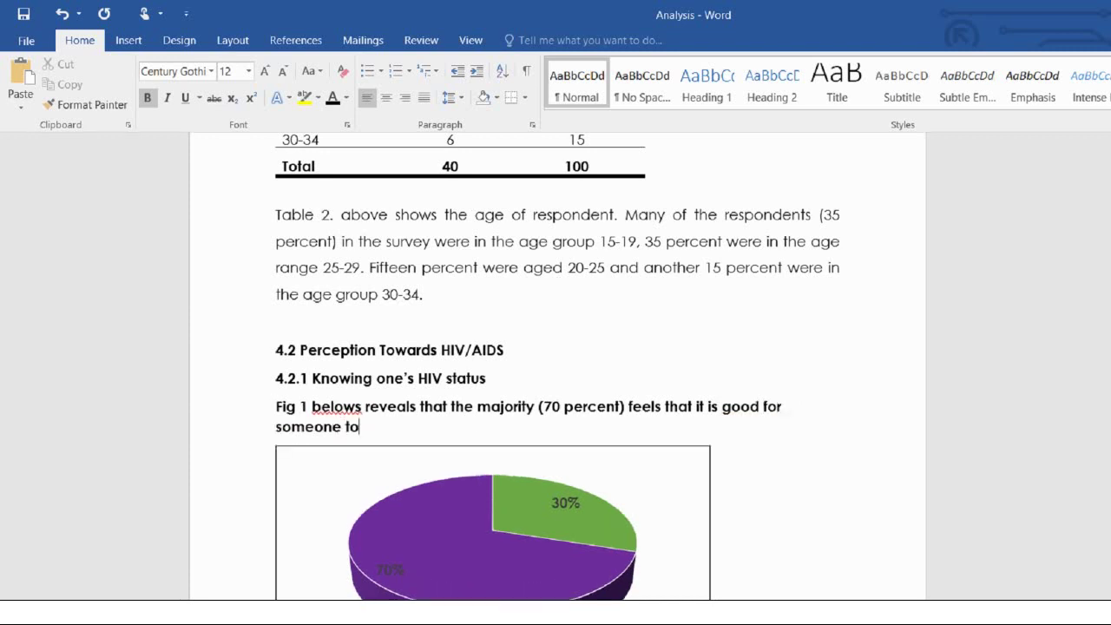
{"action": "type", "text": " know his/"}
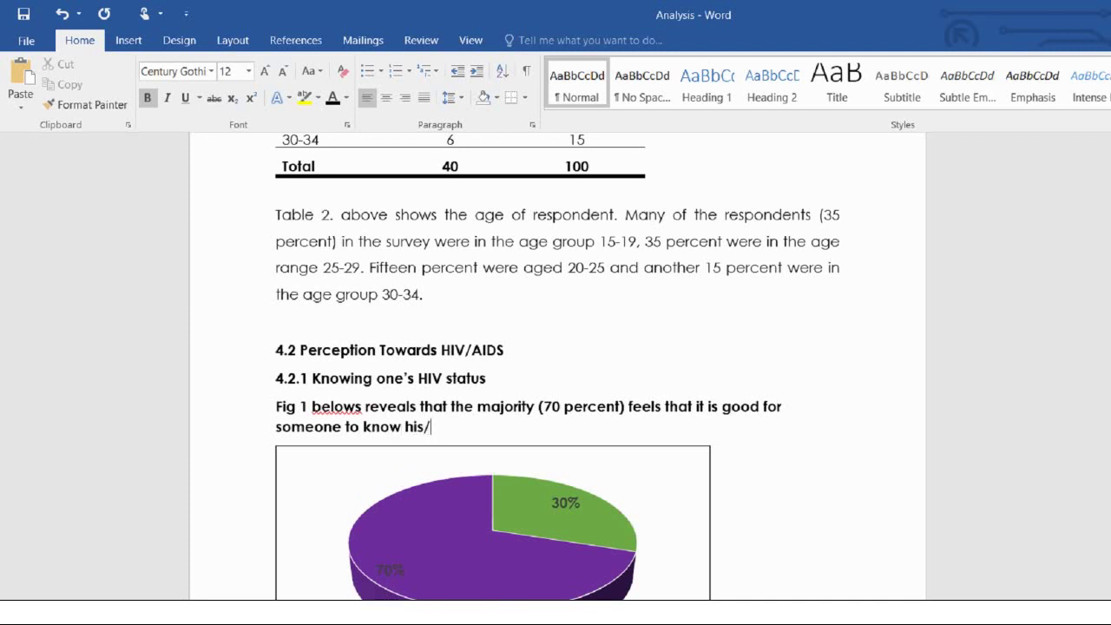
{"action": "type", "text": "her HIV status"}
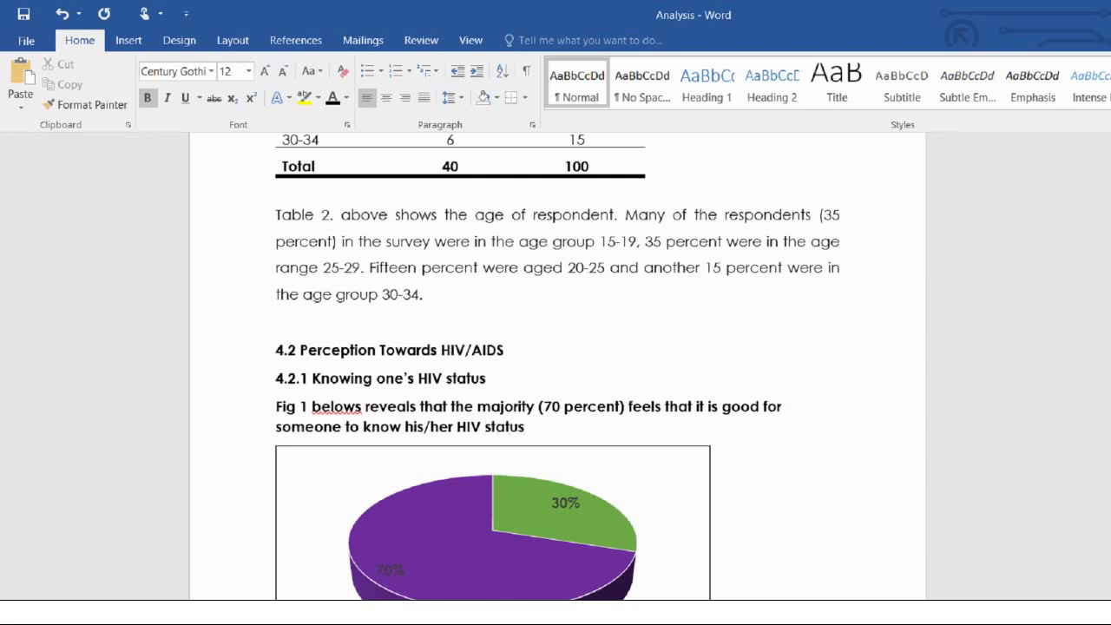
- Extend the Fig 1 sentence with "whereas the minority (30 percent) feels it's not good for someone to know his/her HIV status"
{"action": "type", "text": " whereas the minor"}
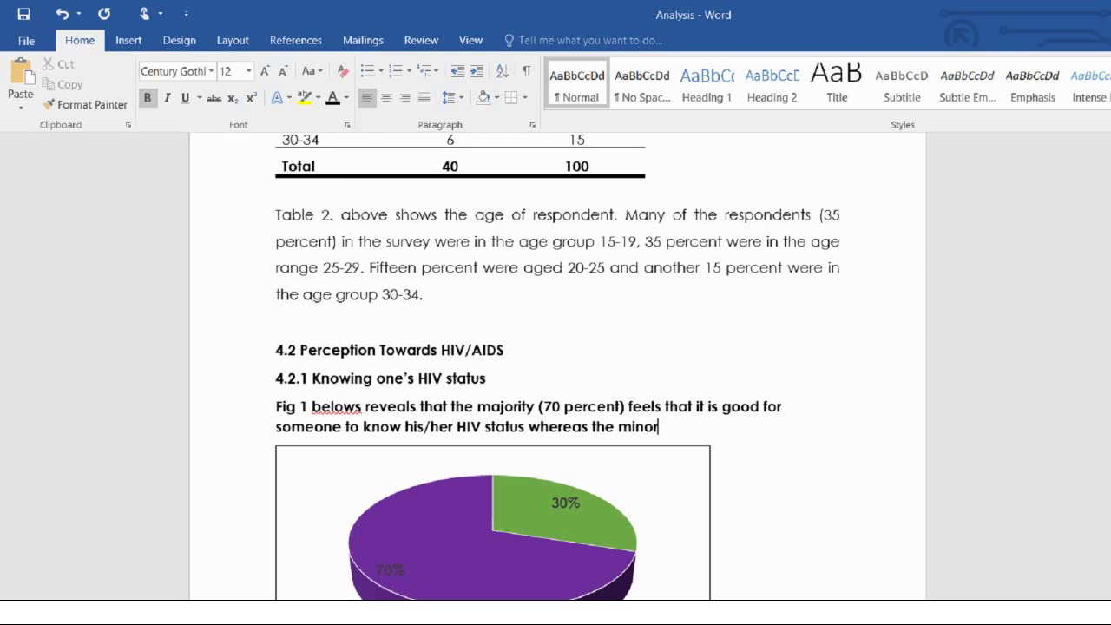
{"action": "type", "text": "ity (30)"}
{"action": "key", "text": "BackSpace"}
{"action": "type", "text": "percent"}
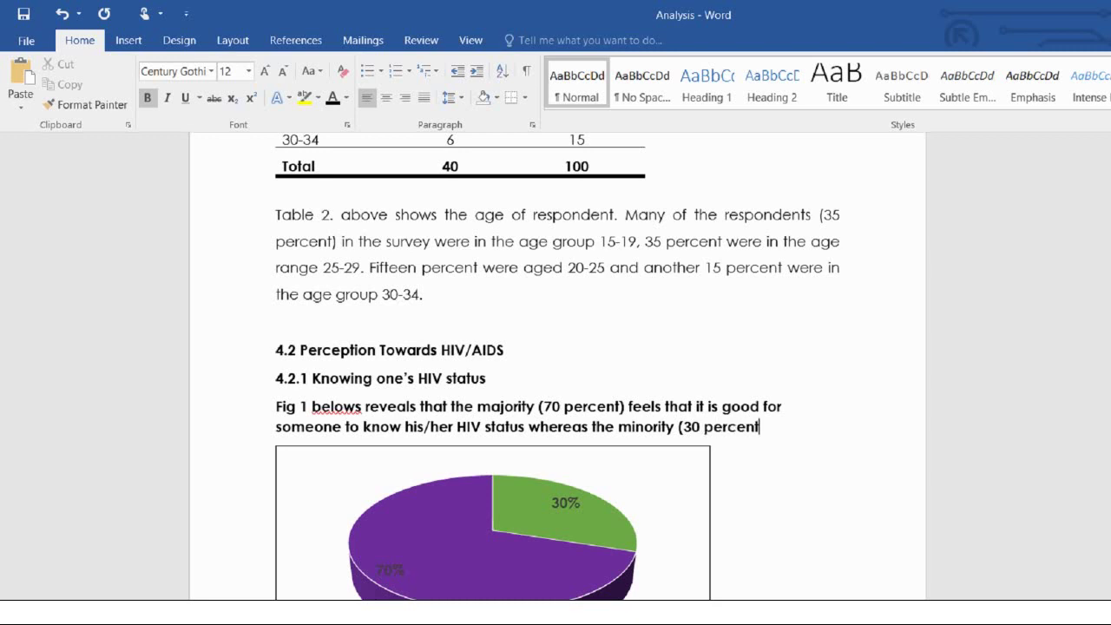
{"action": "type", "text": ") feels its not"}
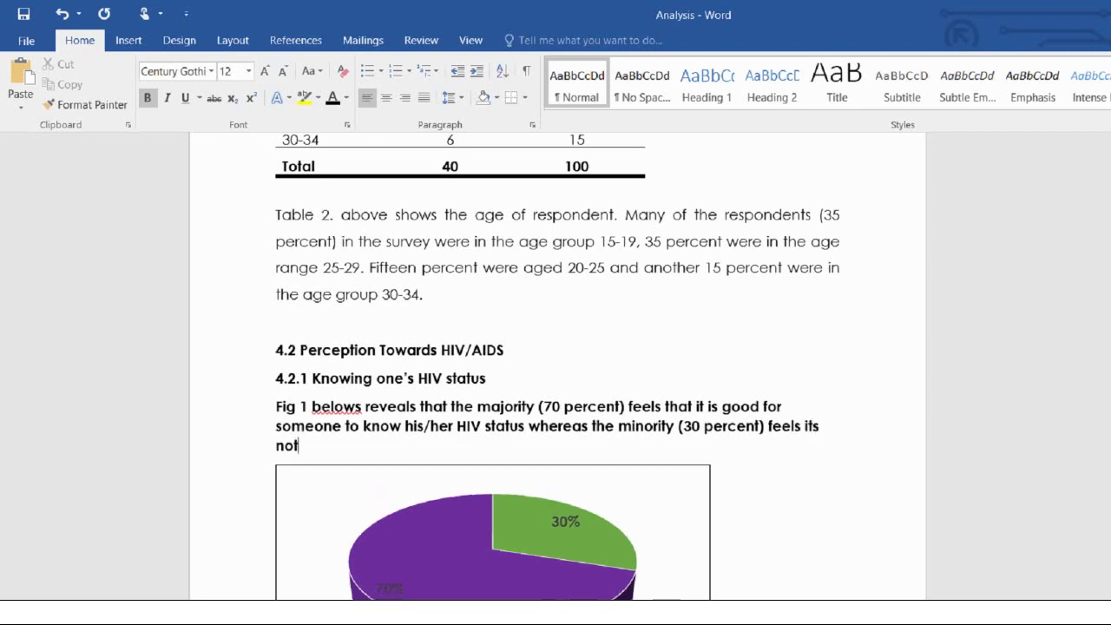
{"action": "type", "text": " good for"}
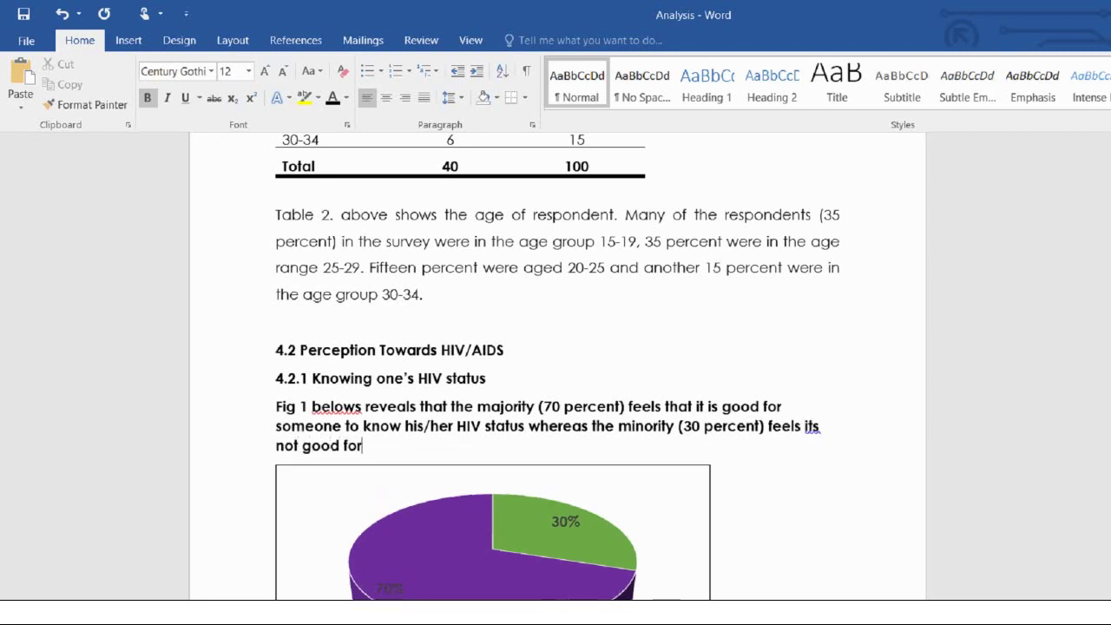
{"action": "type", "text": " someone to"}
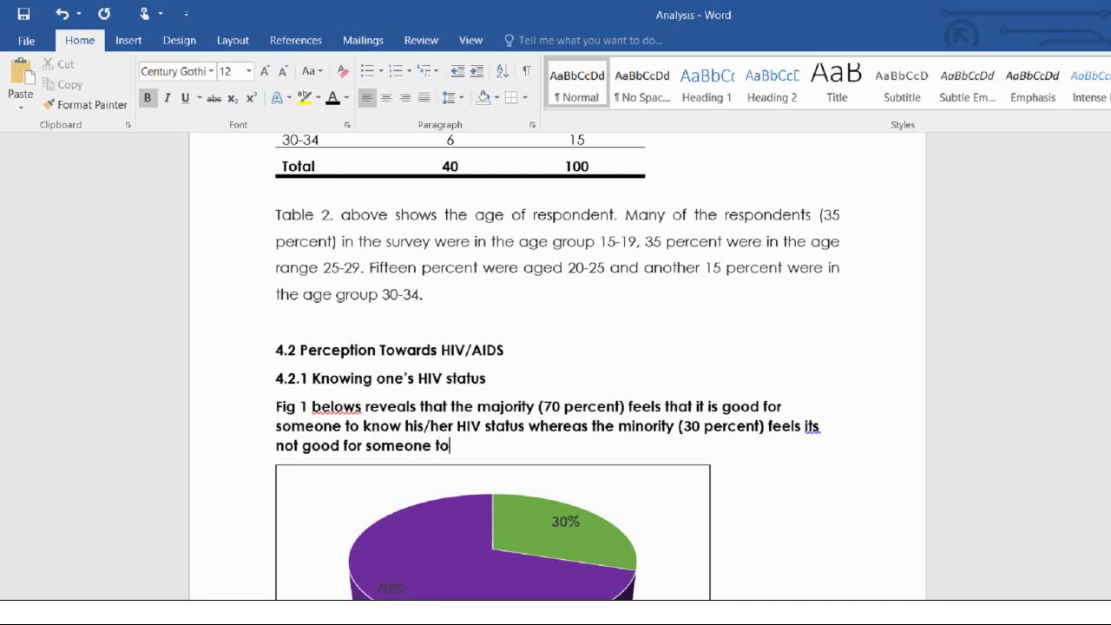
{"action": "type", "text": " know his/her "}
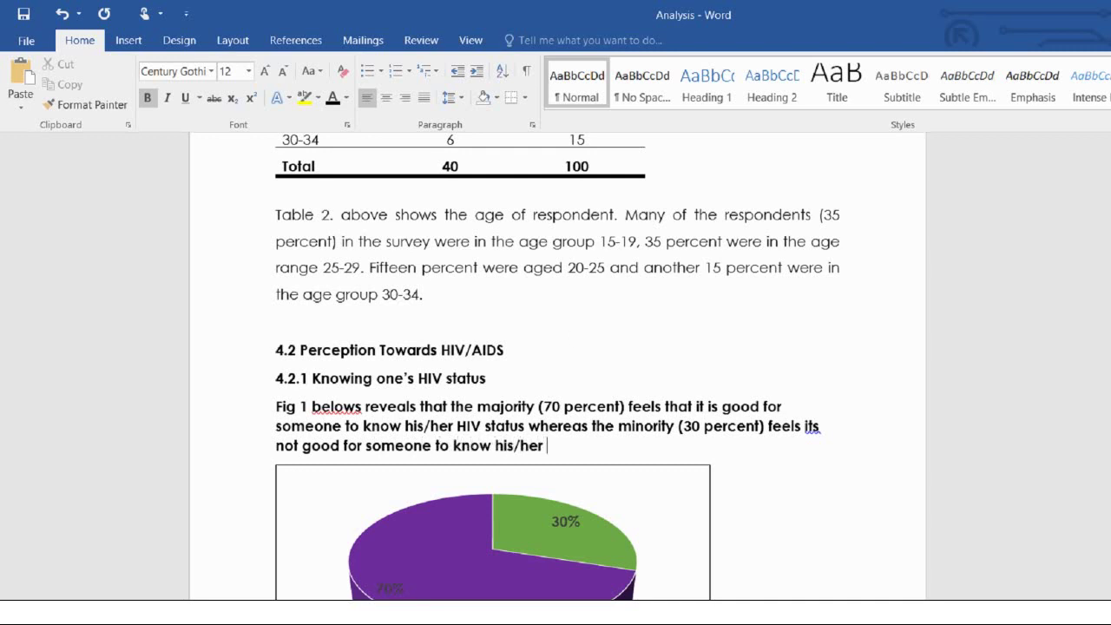
{"action": "type", "text": "HIV status"}
{"action": "right_click", "coordinate": [808, 426]}
{"action": "left_click", "coordinate": [729, 444]}
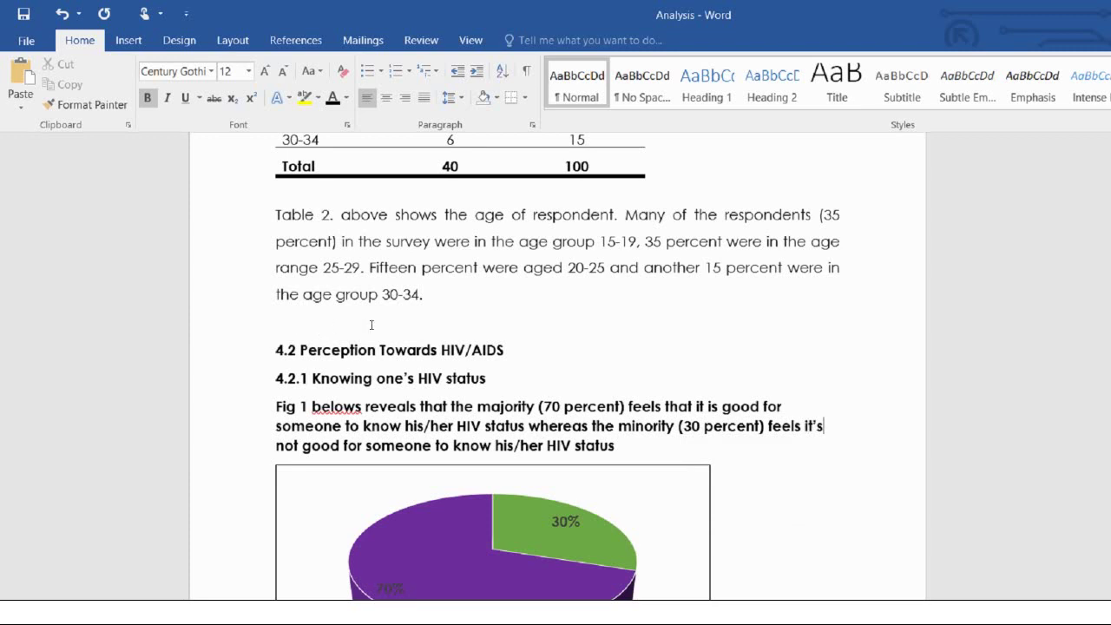
- Replace "belows reveals that the" in the Fig 1 sentence with "below shows that the"
{"action": "left_click_drag", "start_coordinate": [377, 325], "coordinate": [272, 329]}
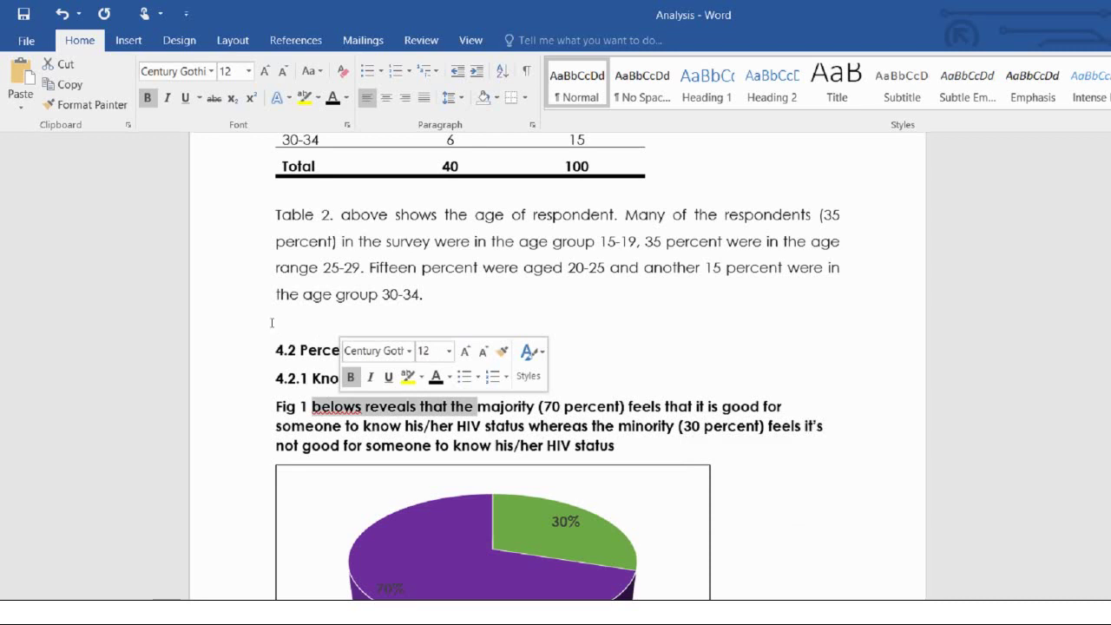
{"action": "key", "text": "BackSpace"}
{"action": "type", "text": "belo"}
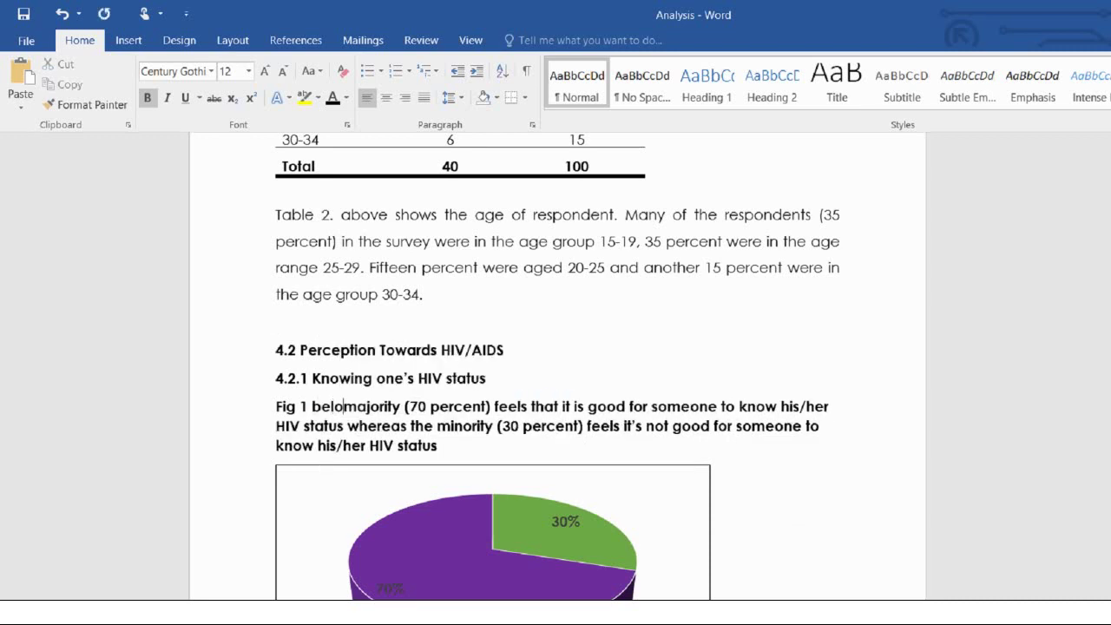
{"action": "key", "text": "BackSpace"}
{"action": "key", "text": "BackSpace"}
{"action": "key", "text": "BackSpace"}
{"action": "type", "text": "elow "}
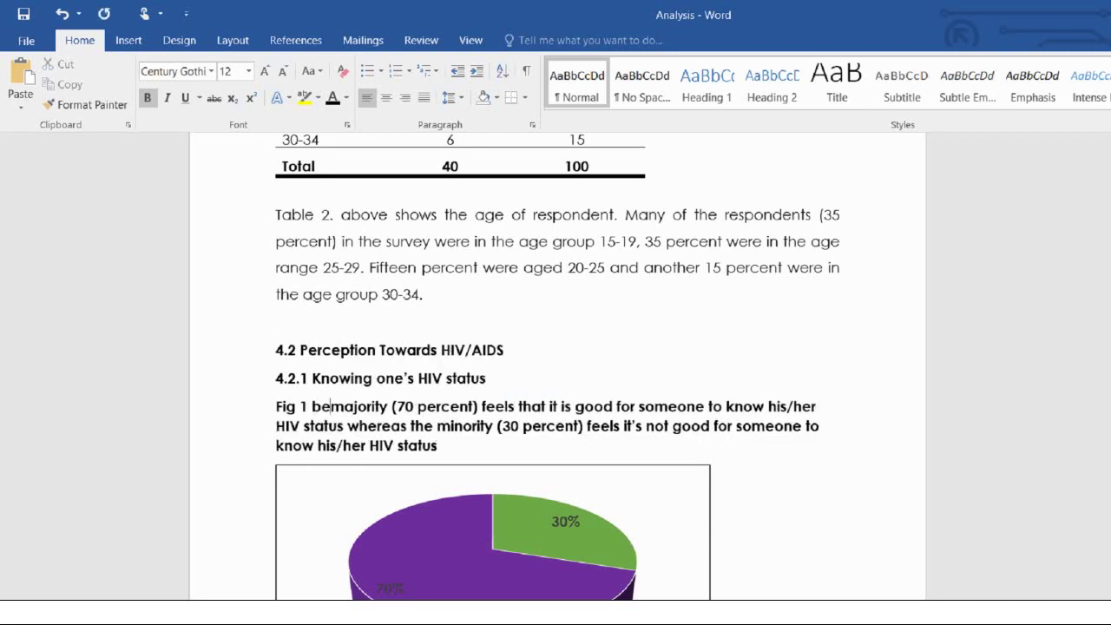
{"action": "type", "text": "shmajo"}
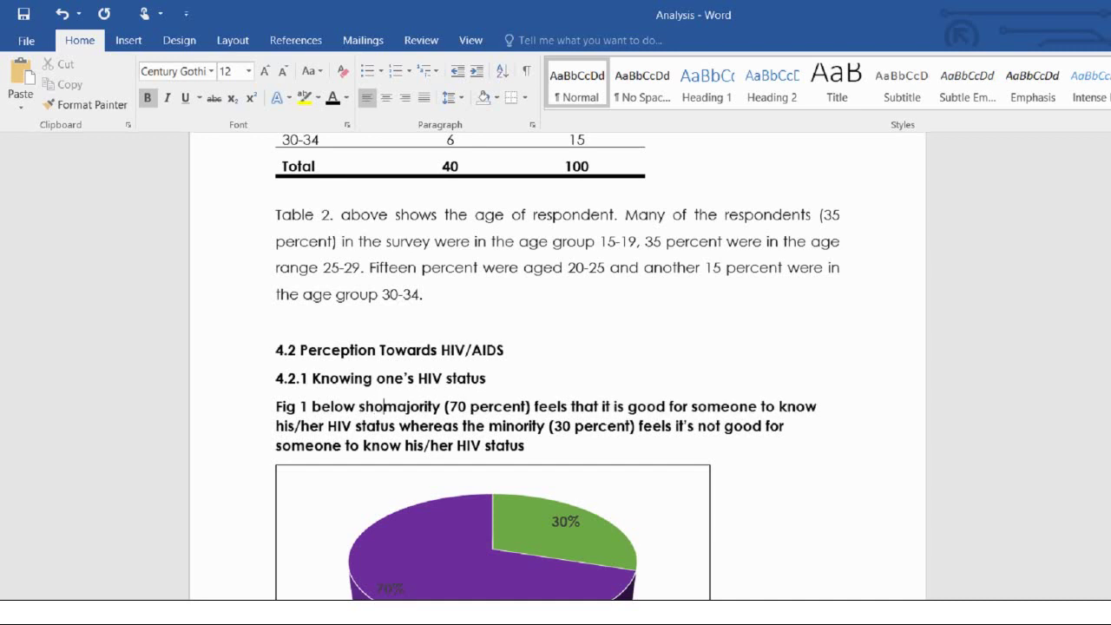
{"action": "key", "text": "BackSpace"}
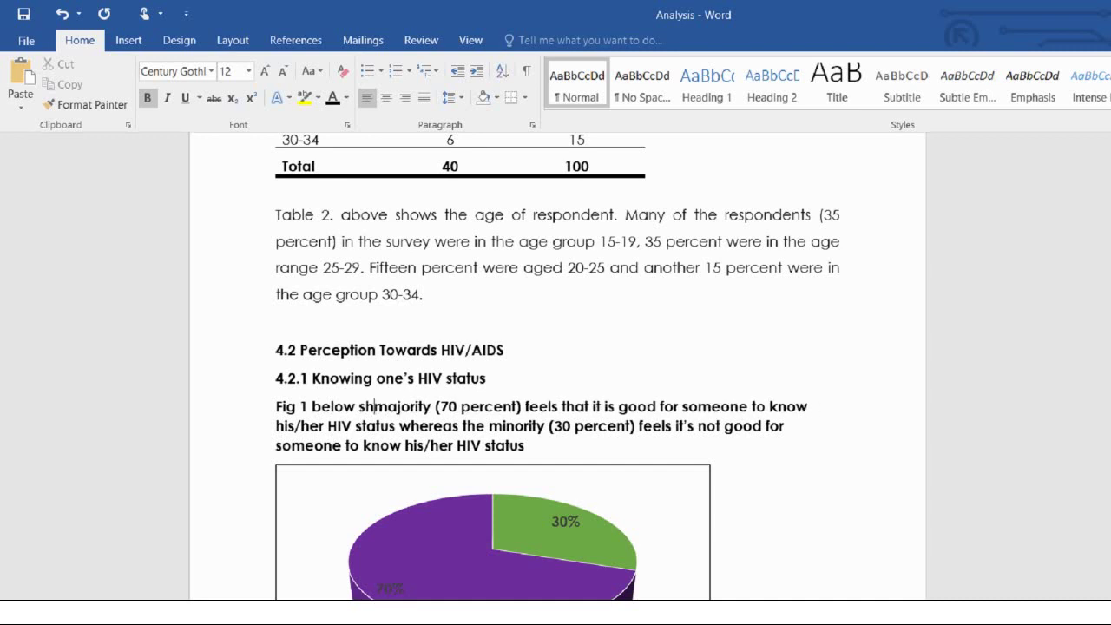
{"action": "type", "text": "ows that"}
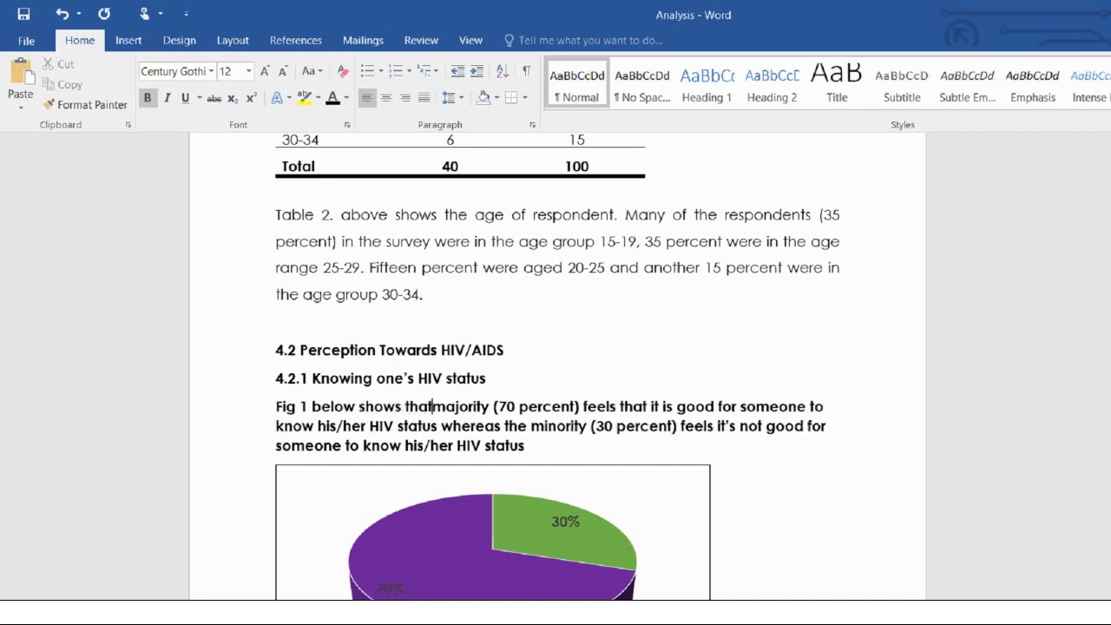
{"action": "type", "text": " the"}
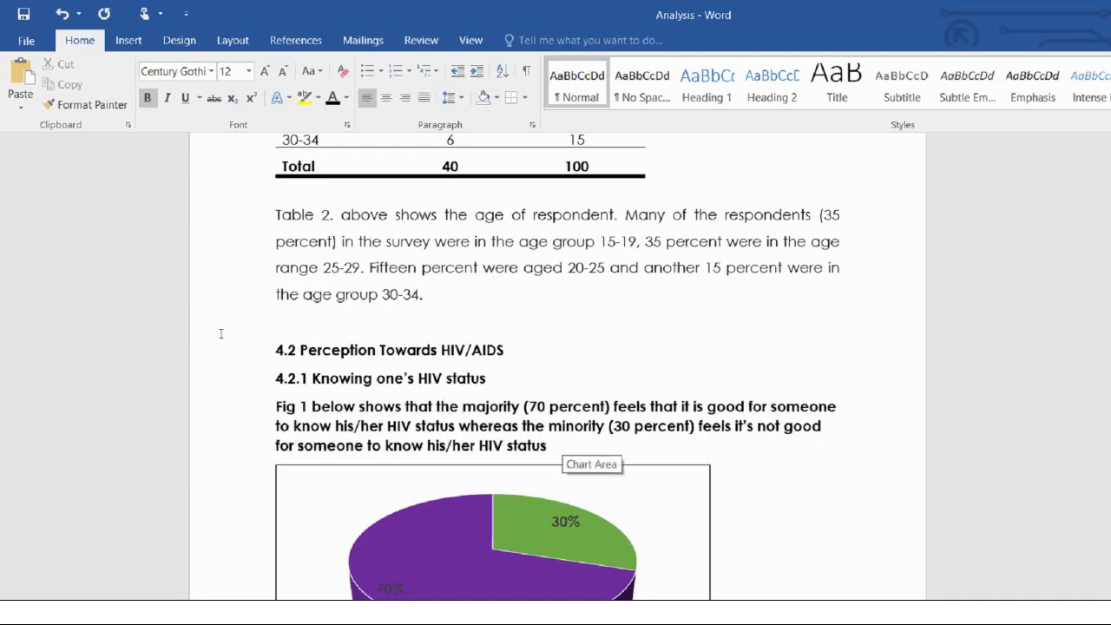
- Format the Fig 1 paragraph under 4.2.1 as non-bold, justified text with wider line spacing
{"action": "key", "text": "ctrl+Down"}
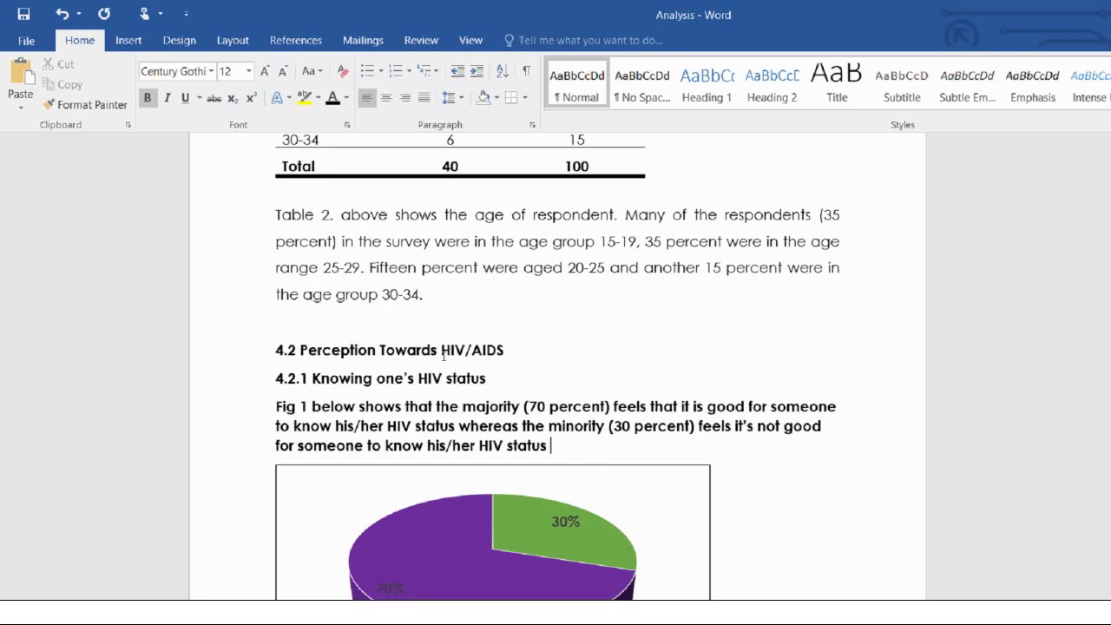
{"action": "key", "text": "ctrl+shift+Up"}
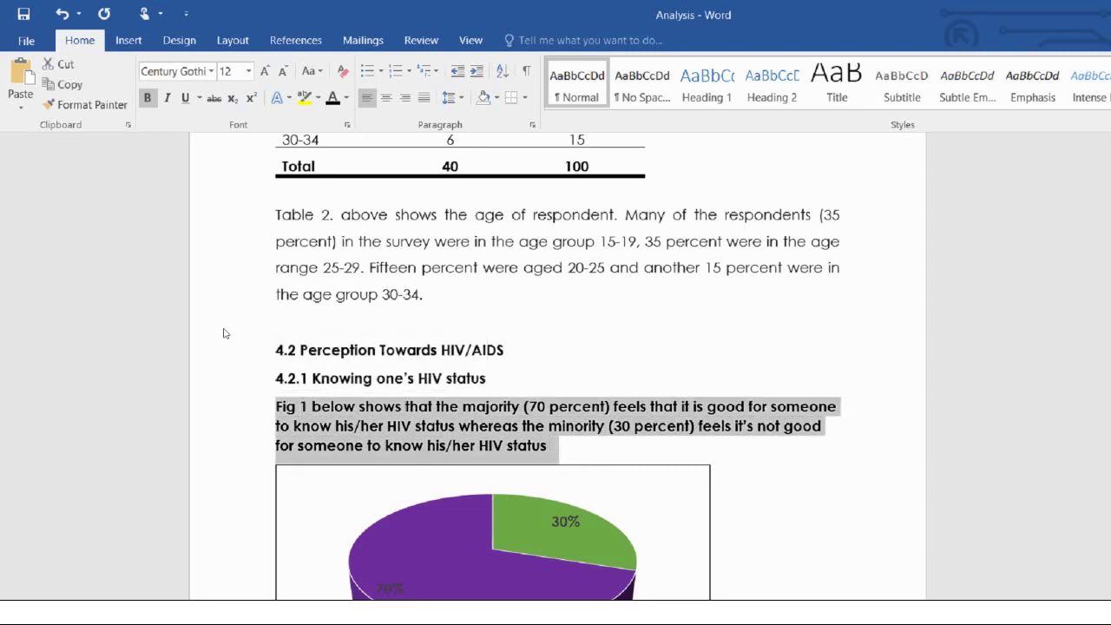
{"action": "key", "text": "ctrl+b"}
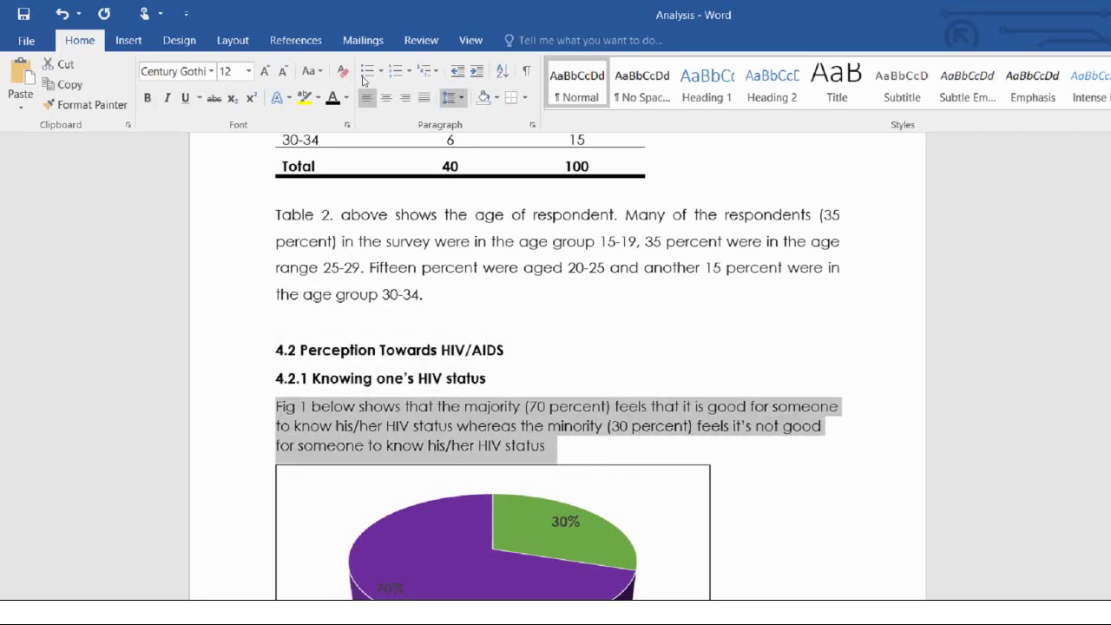
{"action": "left_click", "coordinate": [451, 98]}
{"action": "left_click", "coordinate": [386, 130]}
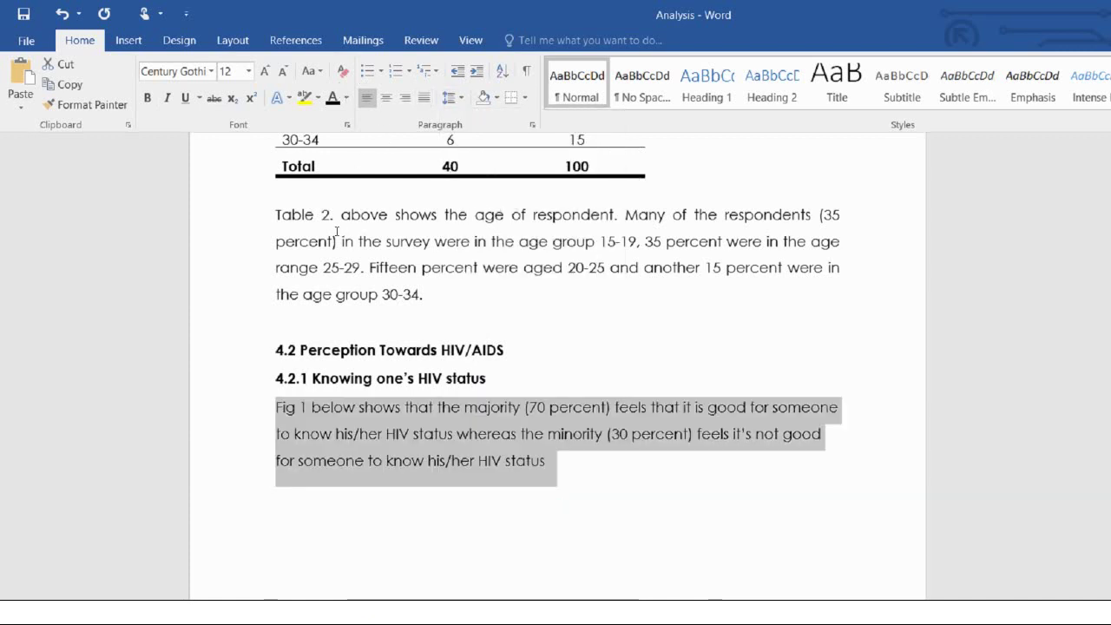
{"action": "key", "text": "ctrl+j"}
{"action": "key", "text": "Right"}
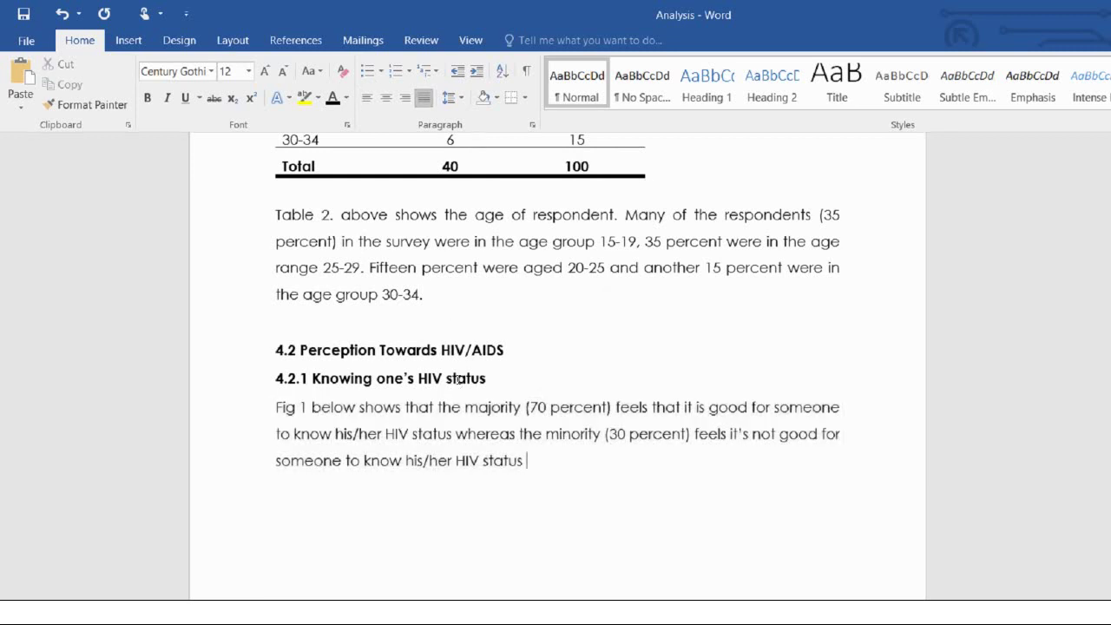
- Make "Fig 1" at the start of the paragraph bold and end the sentence with a period
{"action": "key", "text": "ctrl+Up"}
{"action": "key", "text": "ctrl+Right"}
{"action": "key", "text": "ctrl+Right"}
{"action": "key", "text": "ctrl+shift+Left"}
{"action": "key", "text": "ctrl+shift+Left"}
{"action": "key", "text": "ctrl+b"}
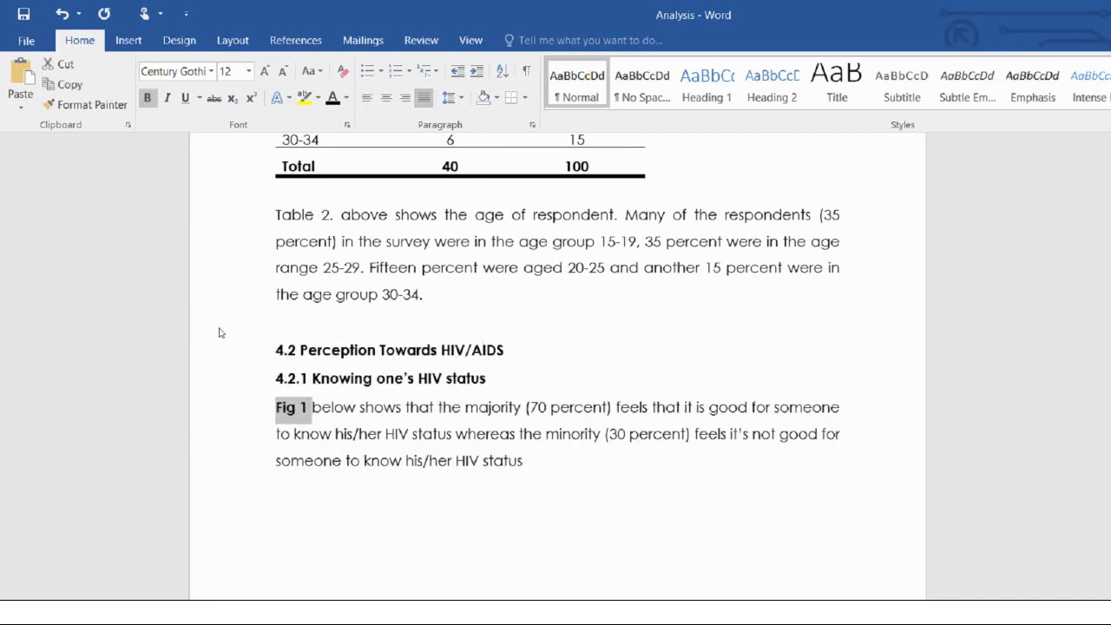
{"action": "key", "text": "ctrl+End"}
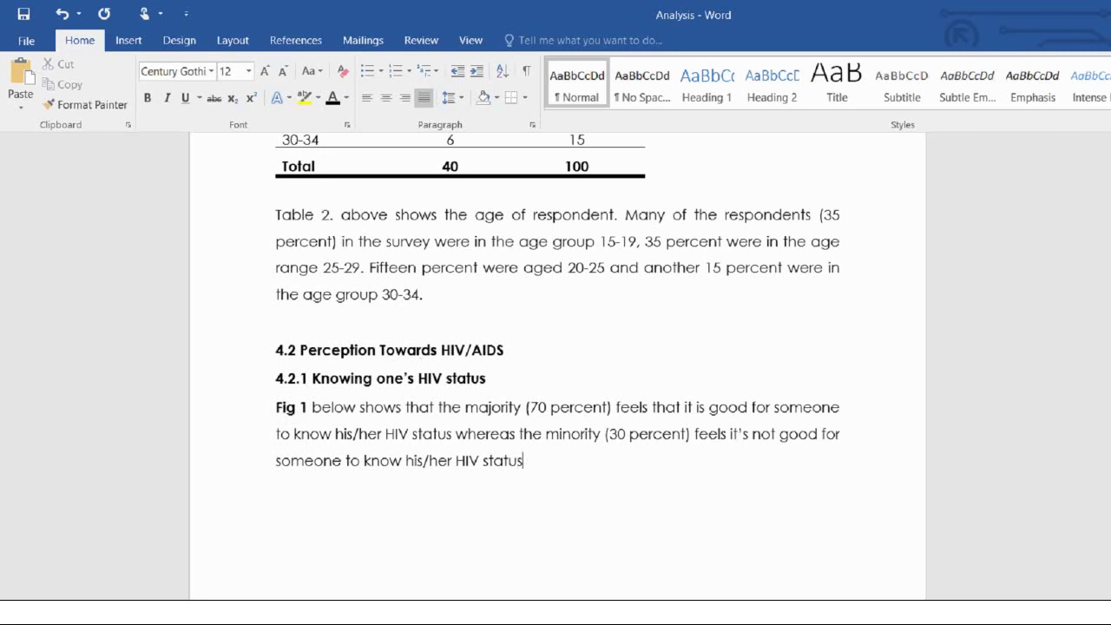
{"action": "type", "text": "."}
- Reduce the height of the HIV status pie chart so that it fits on the same page as the Fig 1 paragraph
{"action": "key", "text": "ctrl+v"}
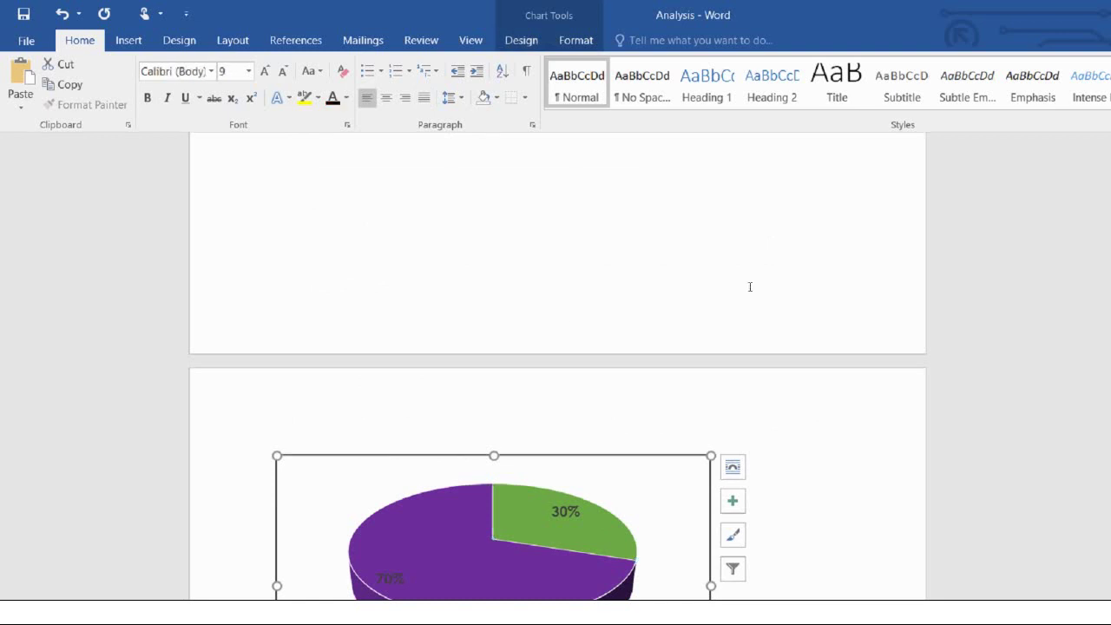
{"action": "scroll", "coordinate": [893, 312], "scroll_direction": "up", "scroll_amount": 5}
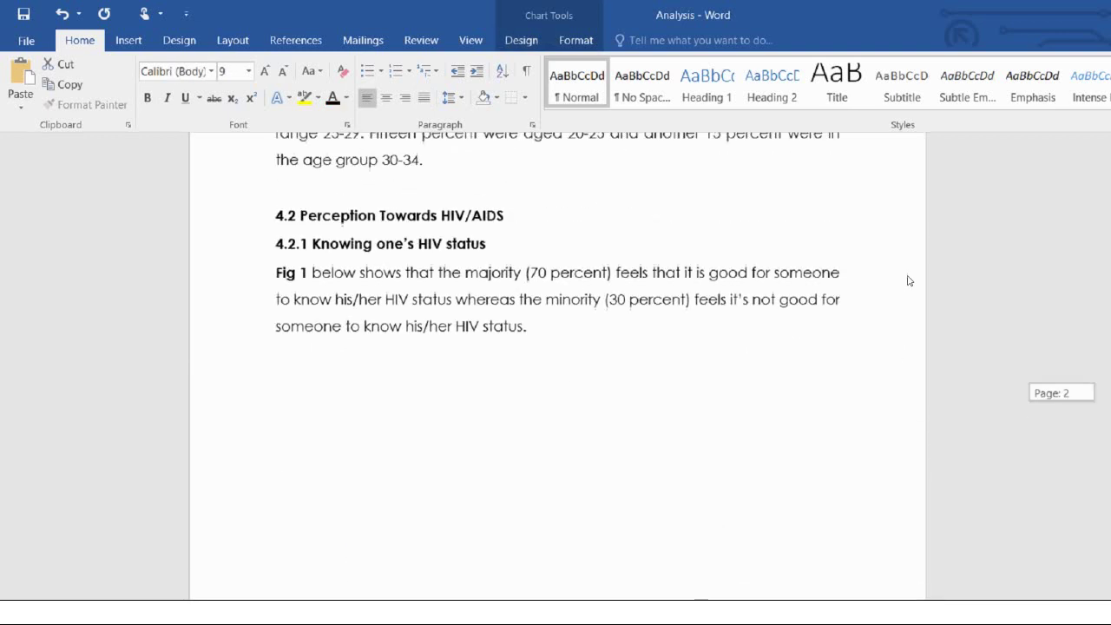
{"action": "scroll", "coordinate": [916, 287], "scroll_direction": "down", "scroll_amount": 2}
{"action": "scroll", "coordinate": [918, 293], "scroll_direction": "down", "scroll_amount": 2}
{"action": "scroll", "coordinate": [922, 295], "scroll_direction": "up", "scroll_amount": 2}
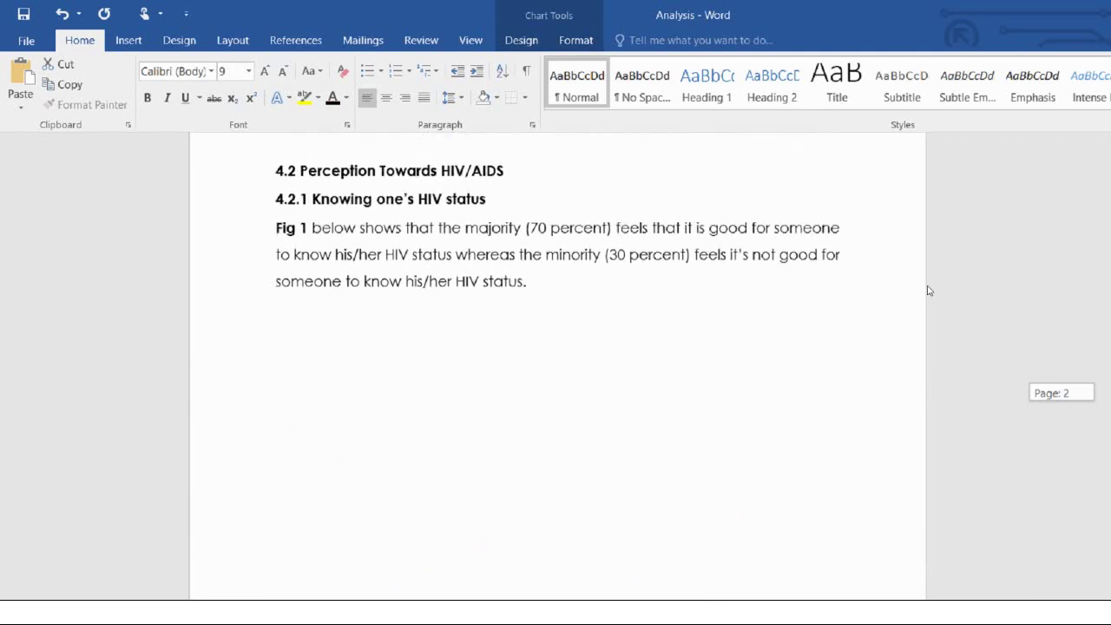
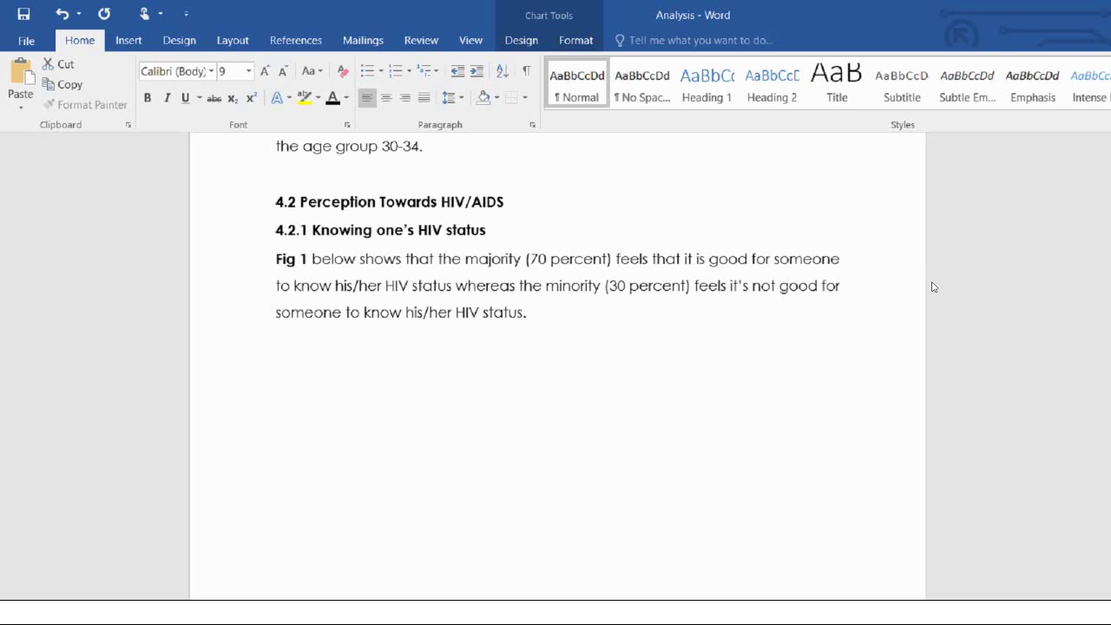
{"action": "scroll", "coordinate": [904, 308], "scroll_direction": "down", "scroll_amount": 5}
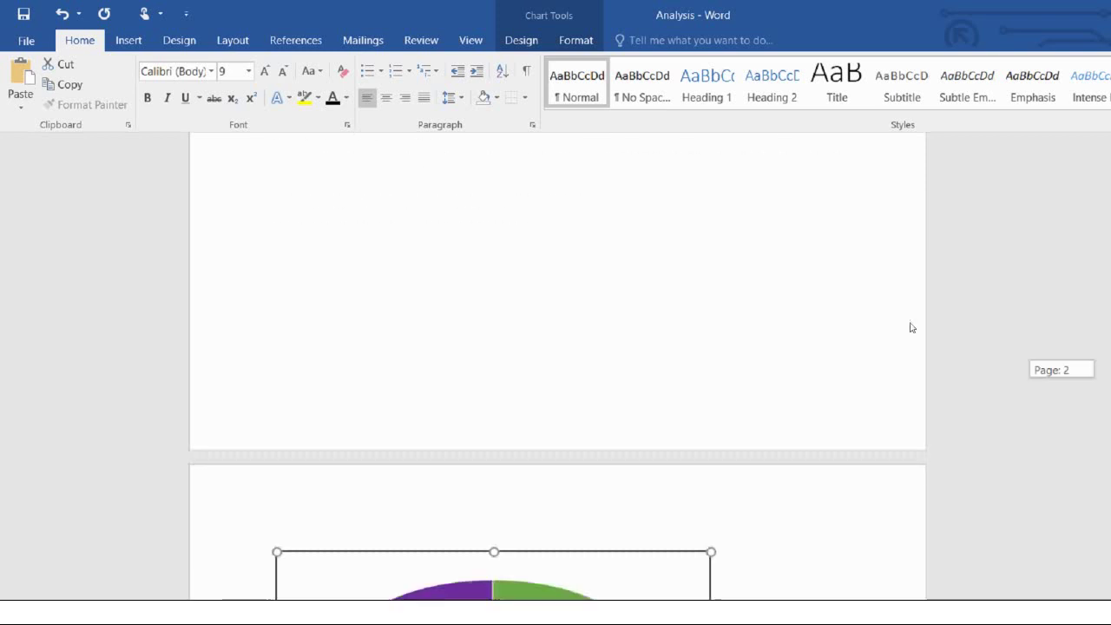
{"action": "scroll", "coordinate": [911, 327], "scroll_direction": "down", "scroll_amount": 3}
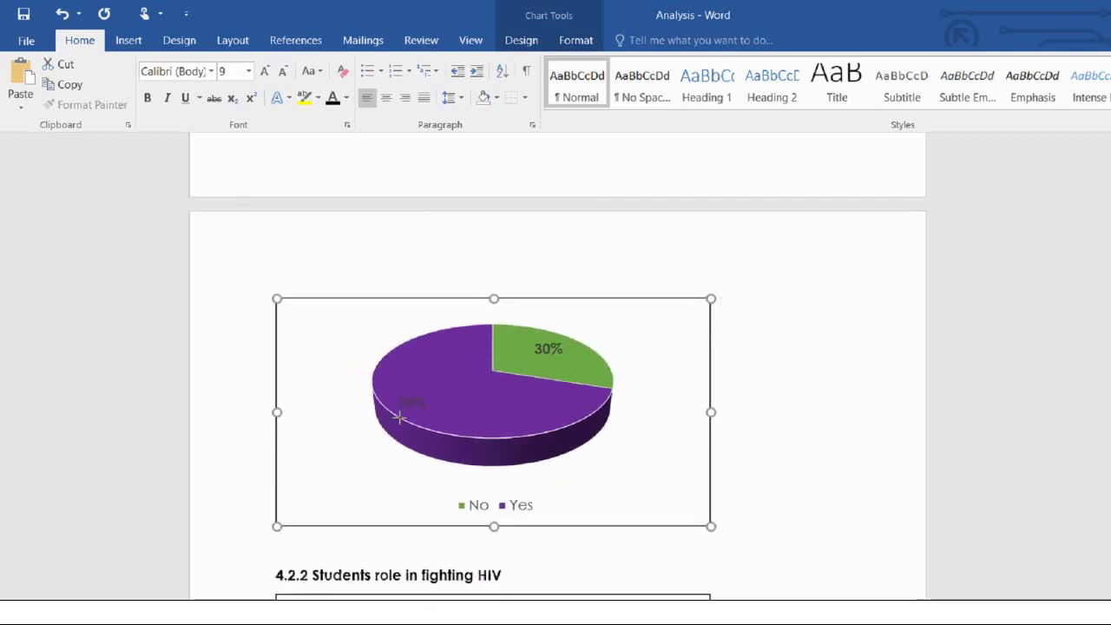
{"action": "scroll", "coordinate": [788, 286], "scroll_direction": "down", "scroll_amount": 3}
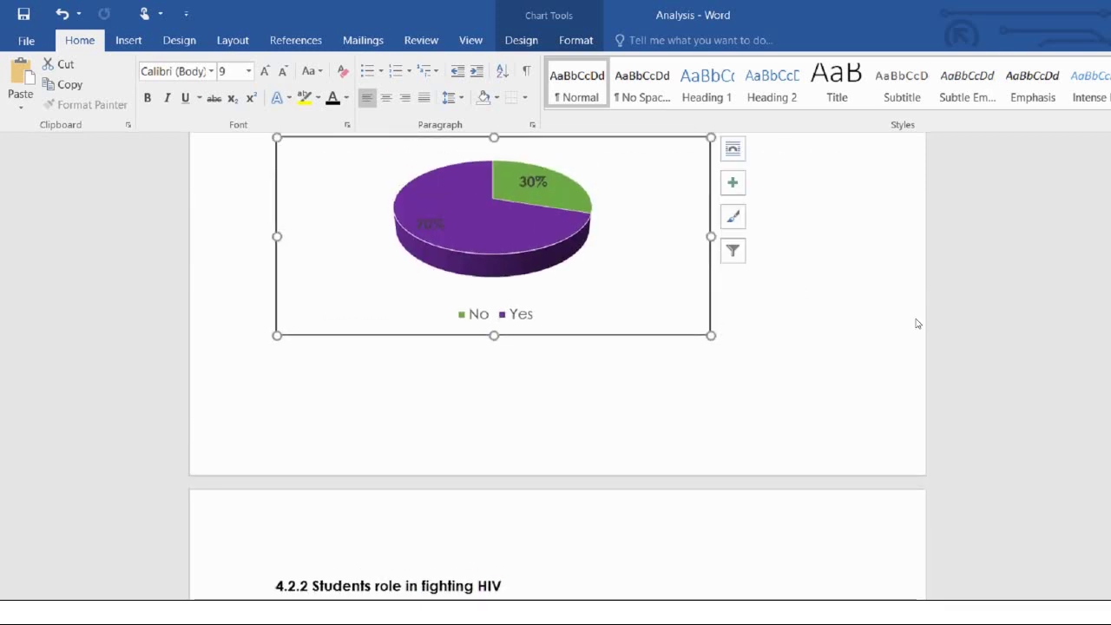
{"action": "scroll", "coordinate": [913, 323], "scroll_direction": "up", "scroll_amount": 3}
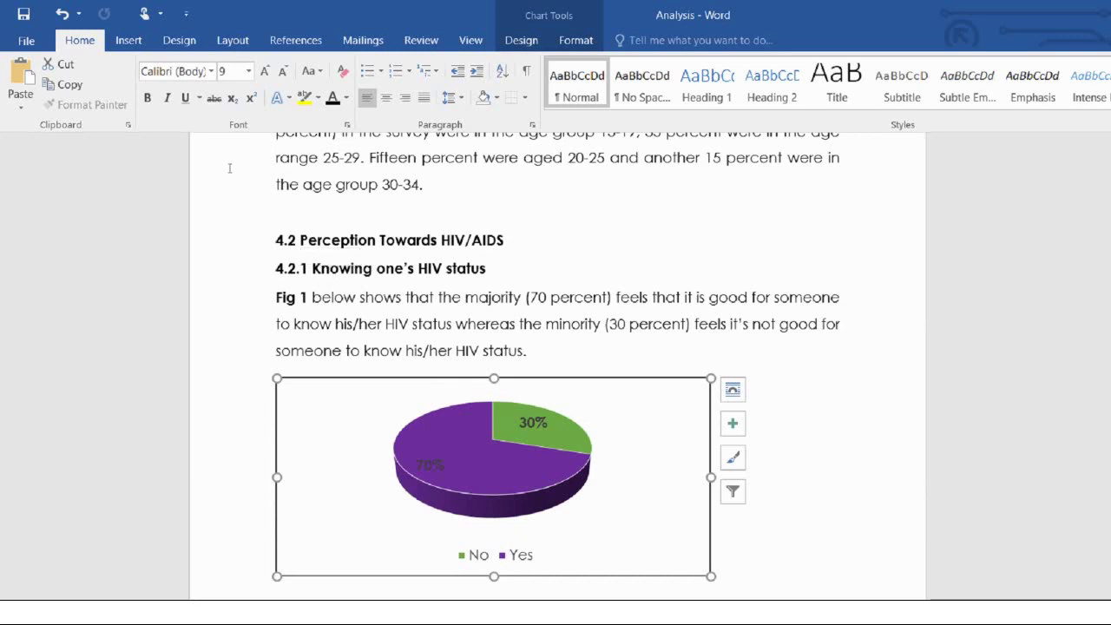
- Delete the blank line above the heading "4.2 Perception Towards HIV/AIDS"
{"action": "key", "text": "Escape"}
{"action": "key", "text": "Delete"}
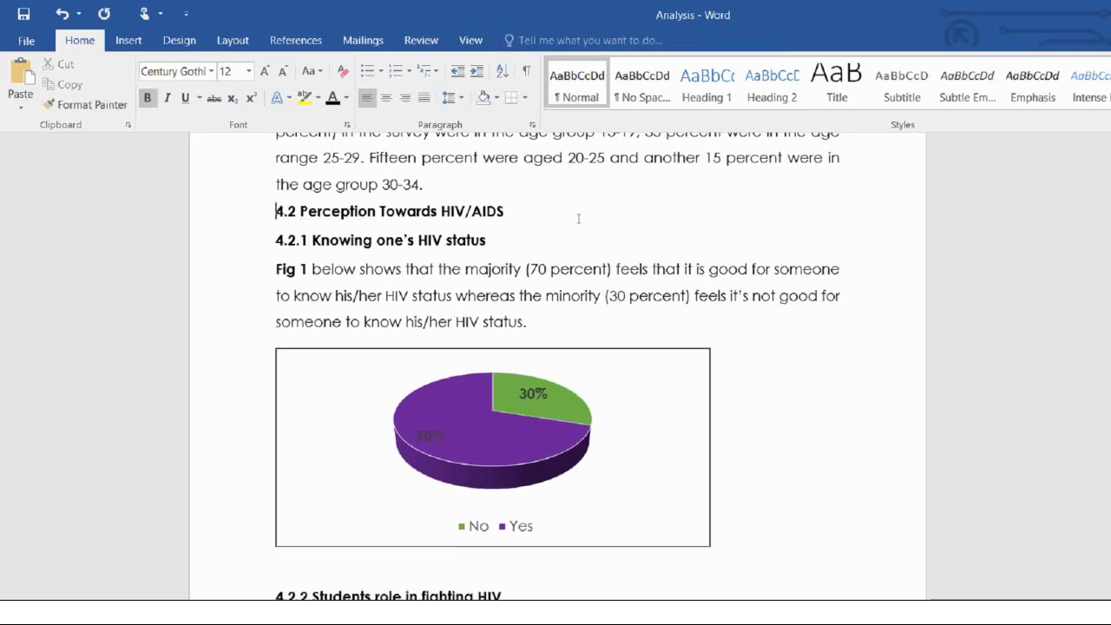
{"action": "scroll", "coordinate": [902, 321], "scroll_direction": "up", "scroll_amount": 2}
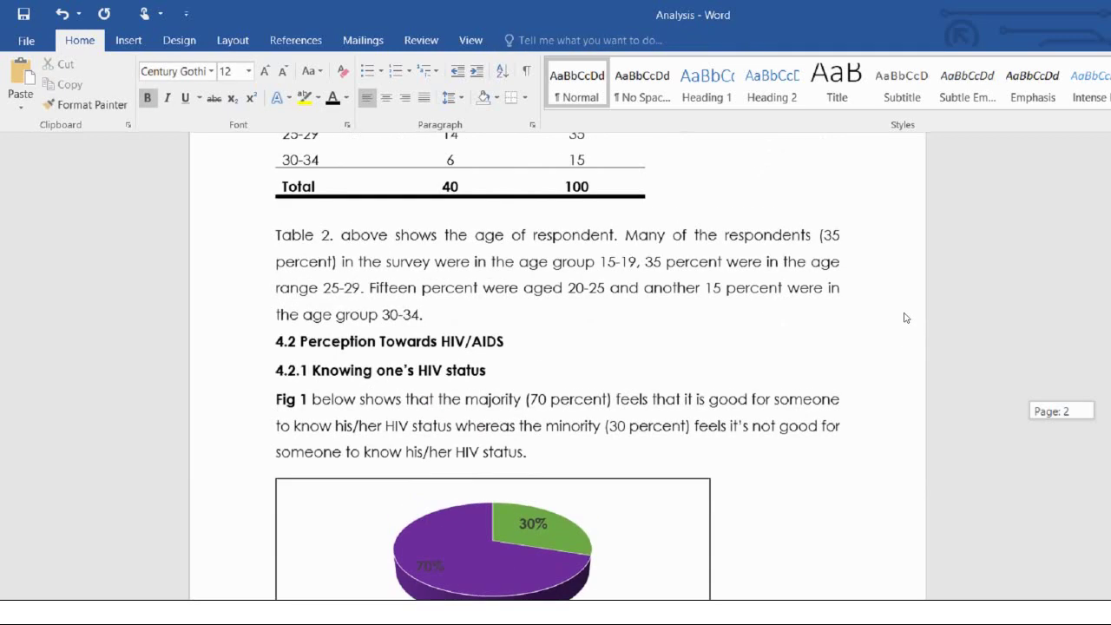
- Push the heading "4.2.2 Students role in fighting HIV" onto the next page, together with its chart
{"action": "scroll", "coordinate": [911, 330], "scroll_direction": "down", "scroll_amount": 4}
{"action": "scroll", "coordinate": [926, 344], "scroll_direction": "down", "scroll_amount": 1}
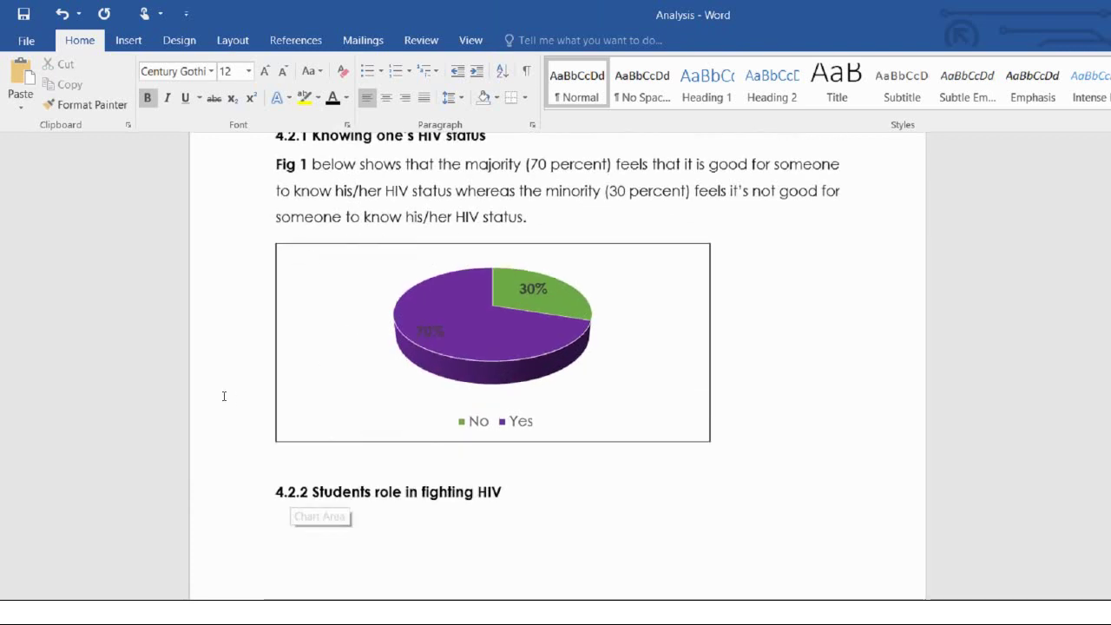
{"action": "key", "text": "Down"}
{"action": "key", "text": "Down"}
{"action": "key", "text": "Down"}
{"action": "key", "text": "Down"}
{"action": "key", "text": "Down"}
{"action": "key", "text": "Down"}
{"action": "key", "text": "Down"}
{"action": "key", "text": "ctrl+Return"}
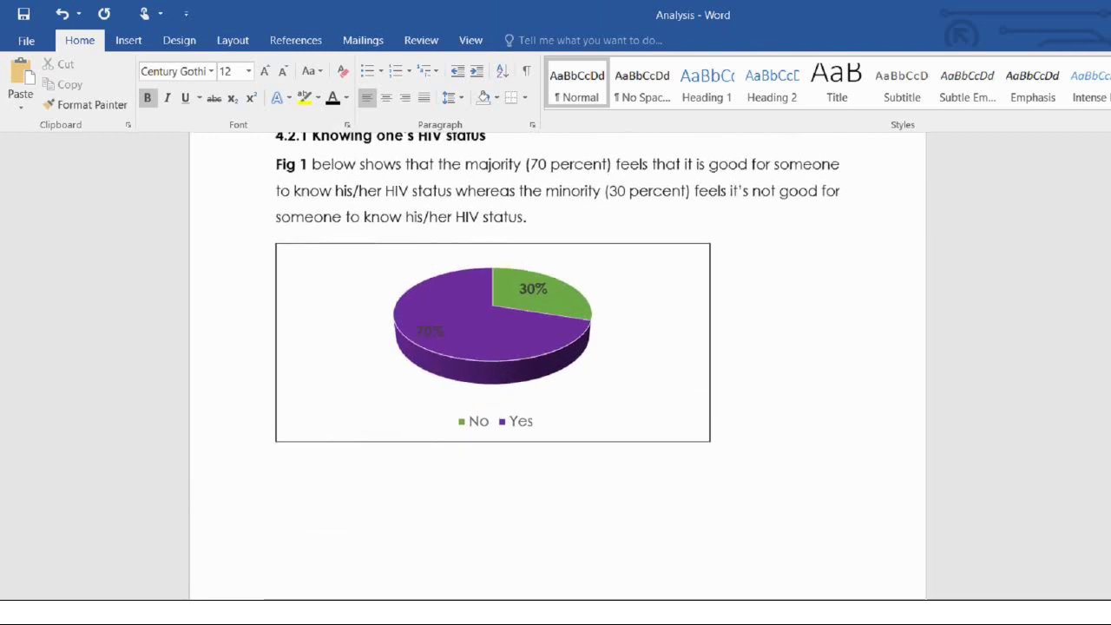
- Add a line under the 4.2.2 heading and begin its interpretation with "Fig 2 below shows that"
{"action": "scroll", "coordinate": [556, 364], "scroll_direction": "down", "scroll_amount": 5}
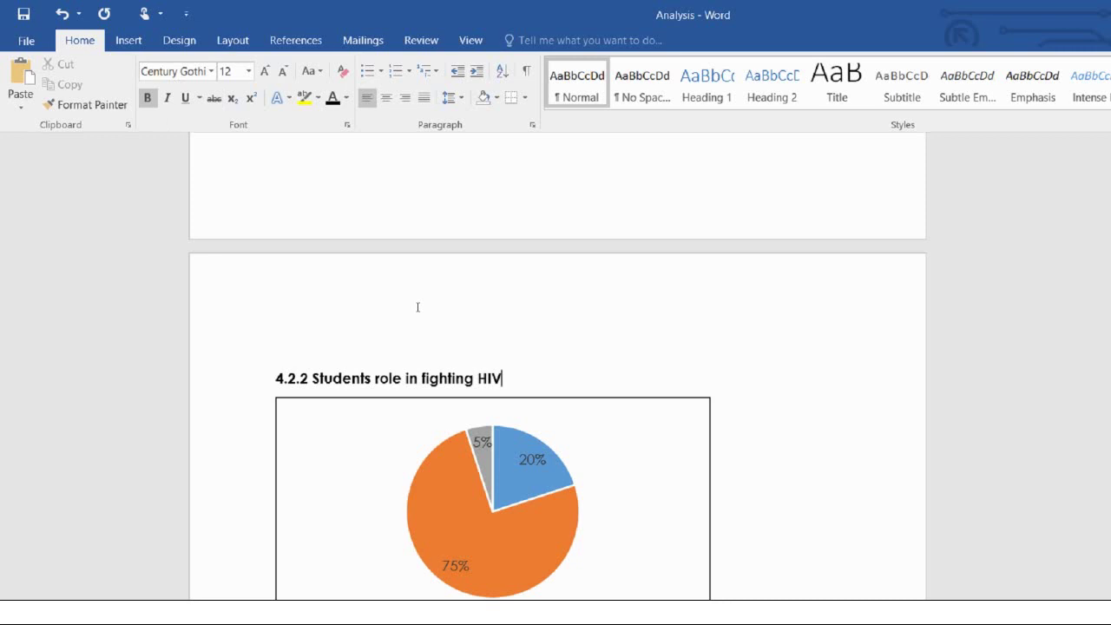
{"action": "key", "text": "Return"}
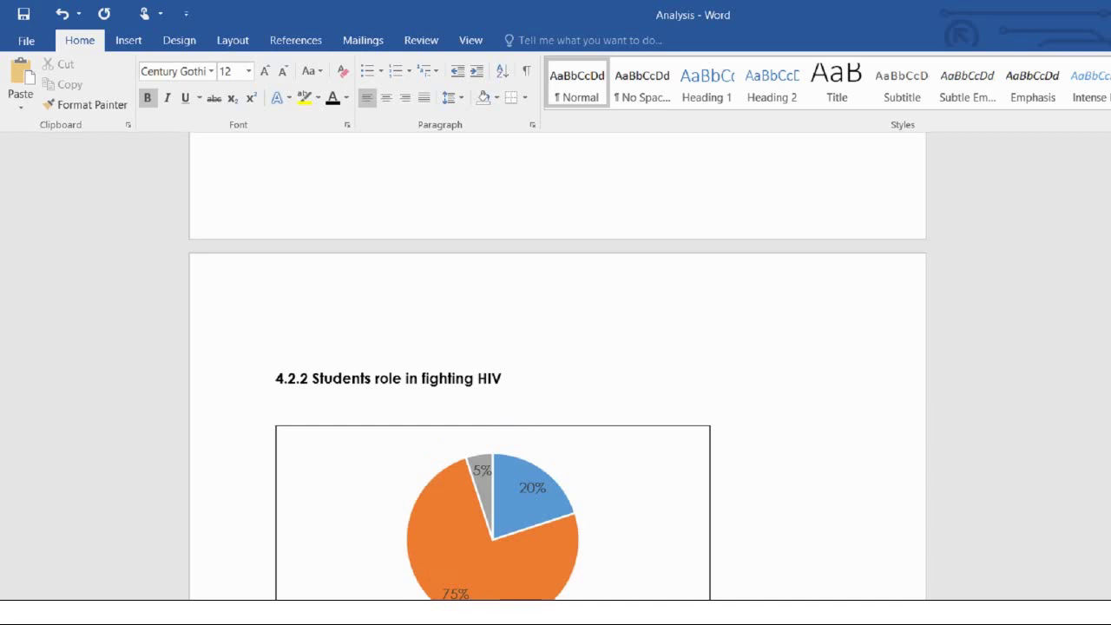
{"action": "type", "text": "Fif"}
{"action": "key", "text": "BackSpace"}
{"action": "type", "text": "g 2"}
{"action": "type", "text": " ni"}
{"action": "key", "text": "BackSpace"}
{"action": "key", "text": "BackSpace"}
{"action": "type", "text": "belows"}
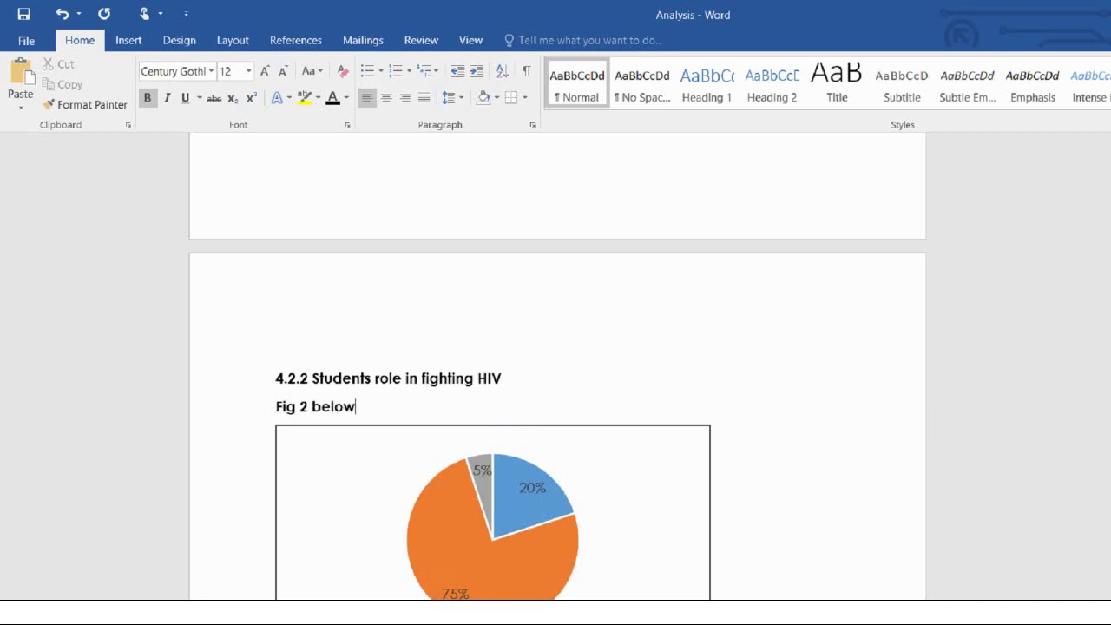
{"action": "key", "text": "BackSpace"}
{"action": "key", "text": "BackSpace"}
{"action": "type", "text": "shows that"}
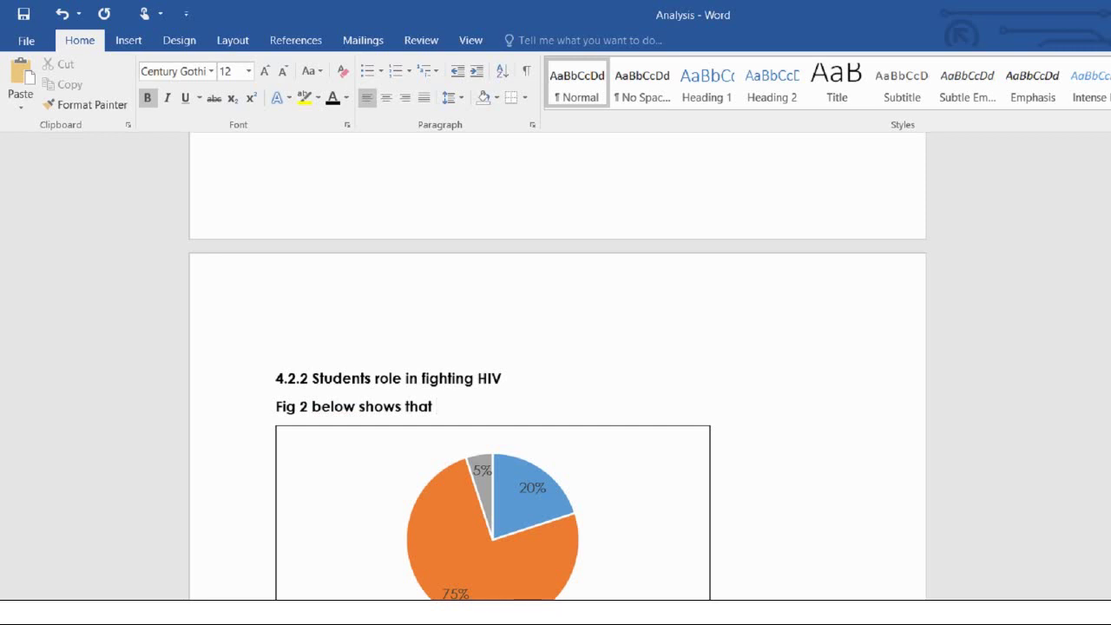
- Complete the first Fig 2 sentence with "many students (75 percent) feels sensitization is the role that students should play in the fight against HIV"
{"action": "type", "text": " many stude"}
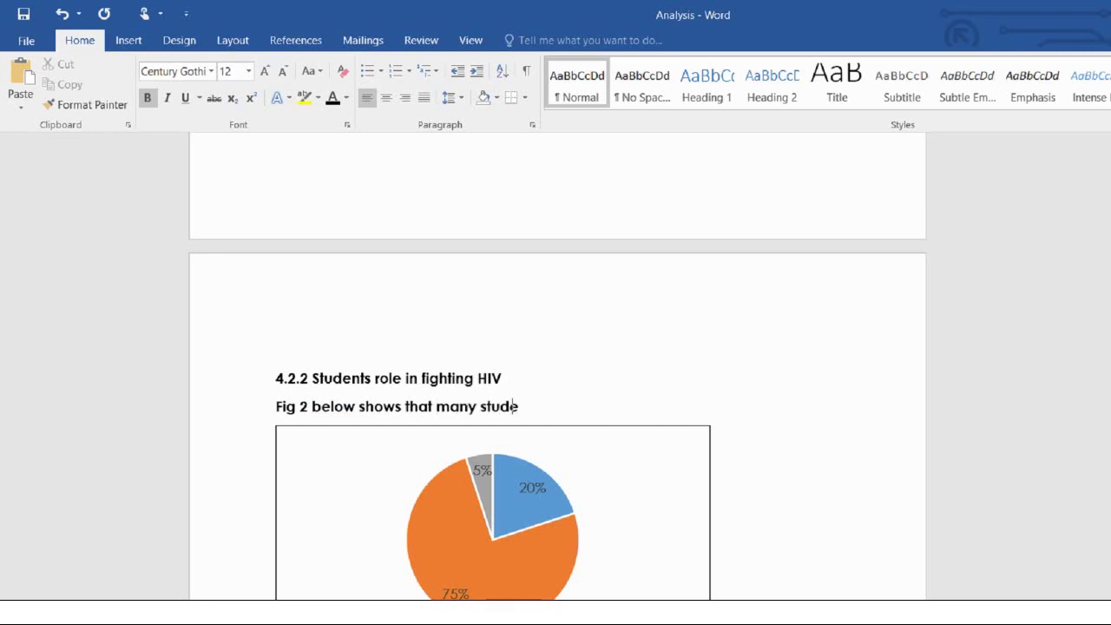
{"action": "type", "text": "nts (75 p"}
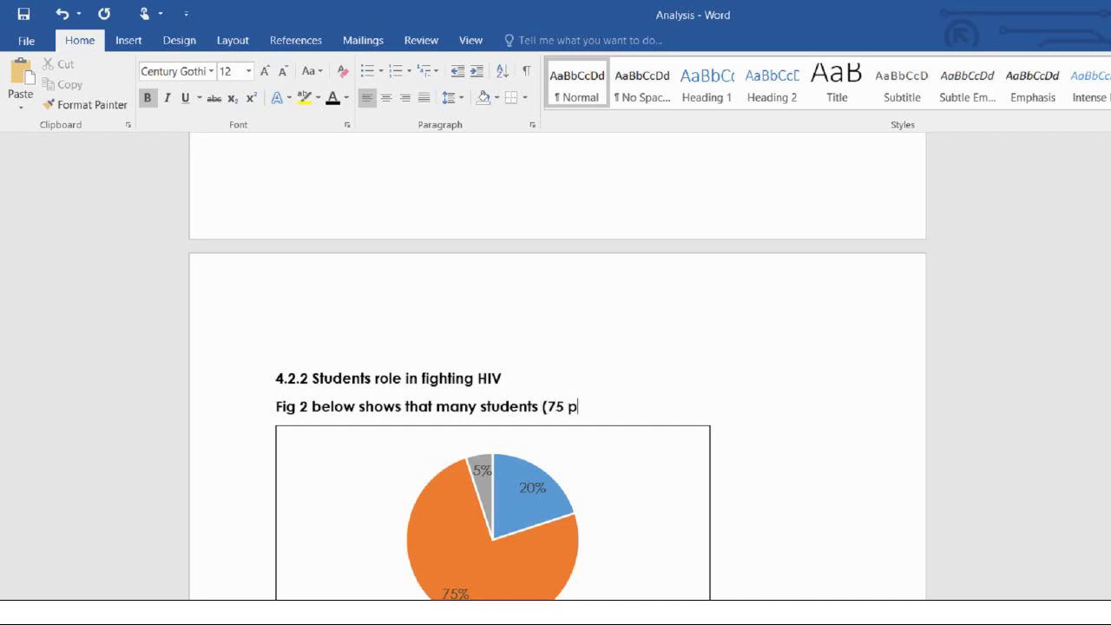
{"action": "type", "text": "ercent) "}
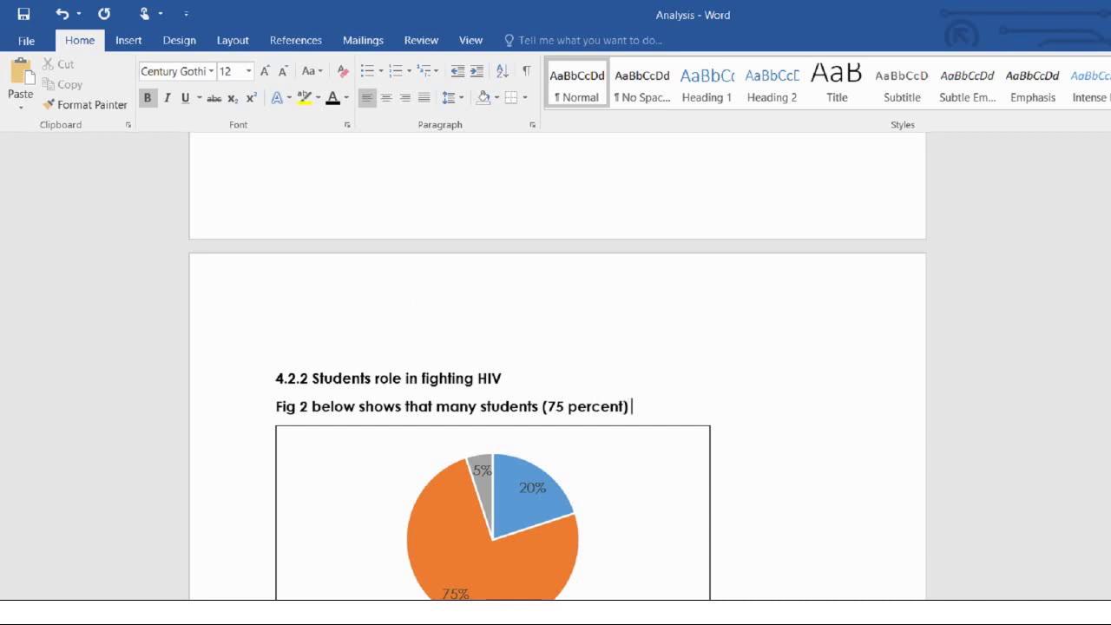
{"action": "type", "text": "feels sensit"}
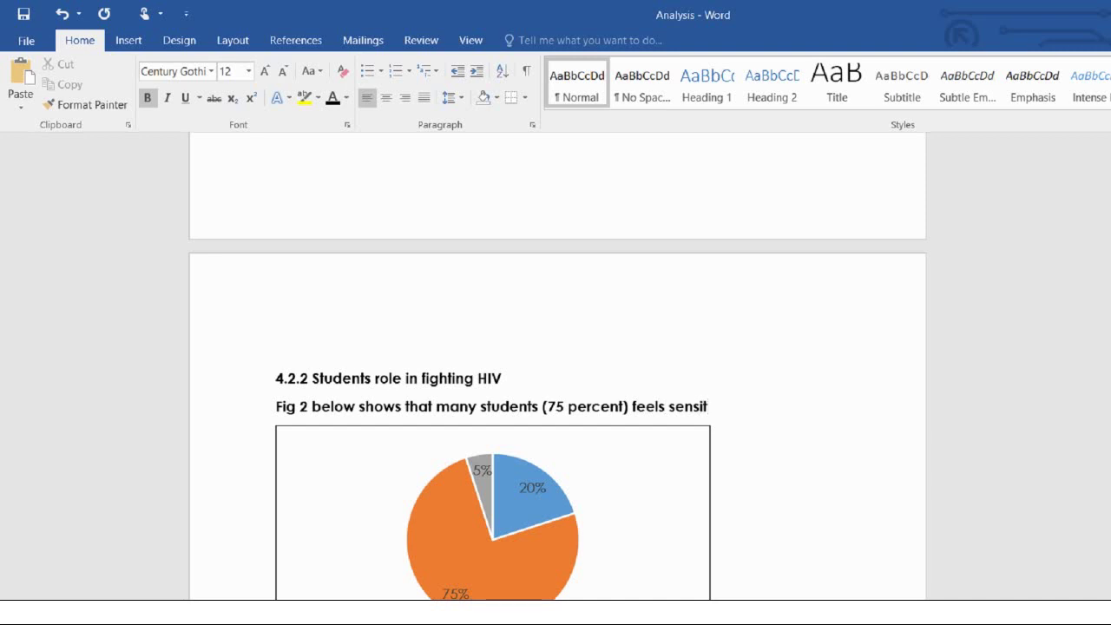
{"action": "type", "text": "iv"}
{"action": "key", "text": "BackSpace"}
{"action": "type", "text": "zation"}
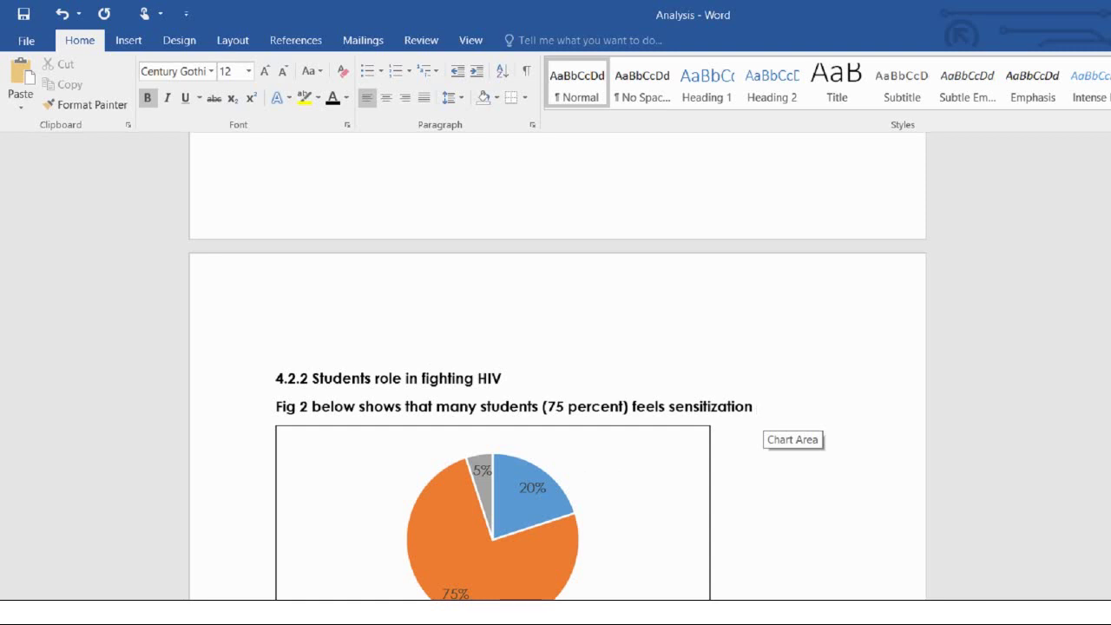
{"action": "type", "text": "is the role that"}
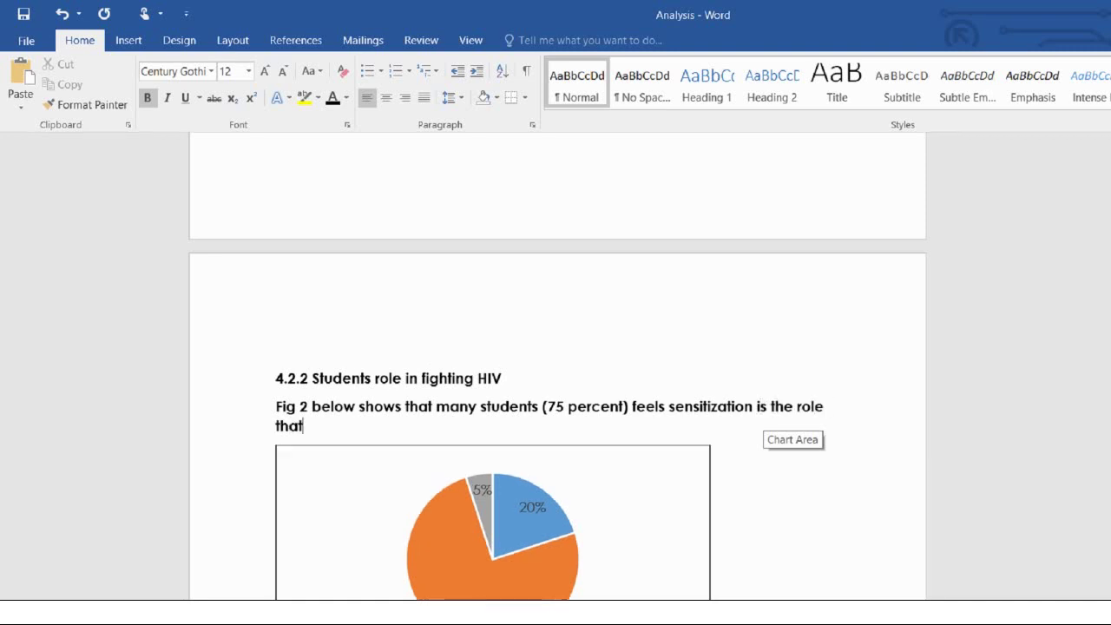
{"action": "type", "text": " students should "}
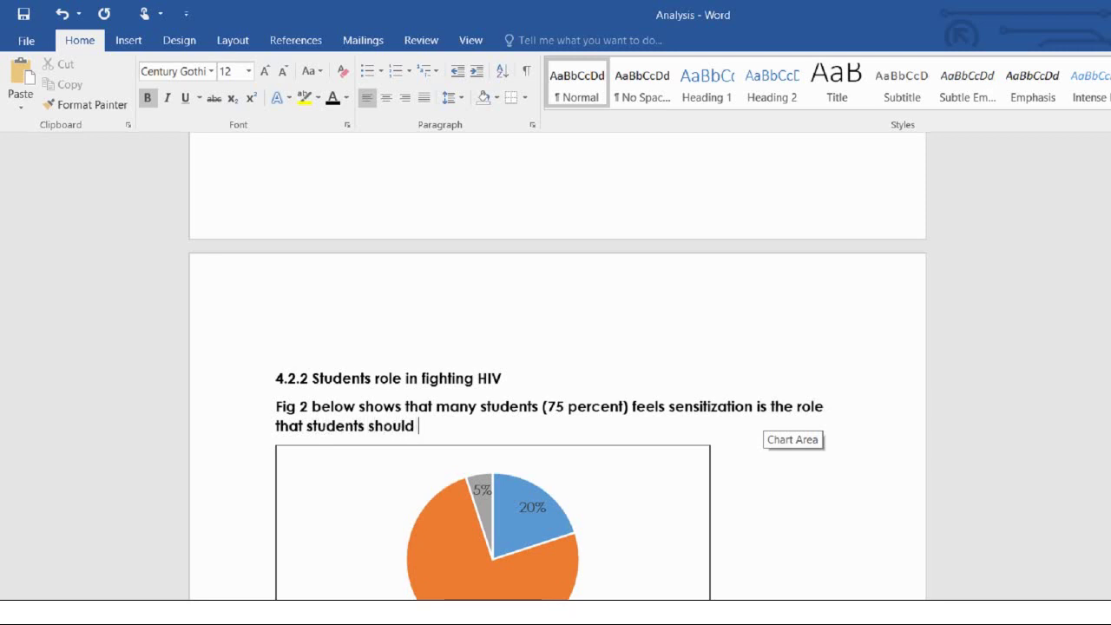
{"action": "type", "text": "play in the fight "}
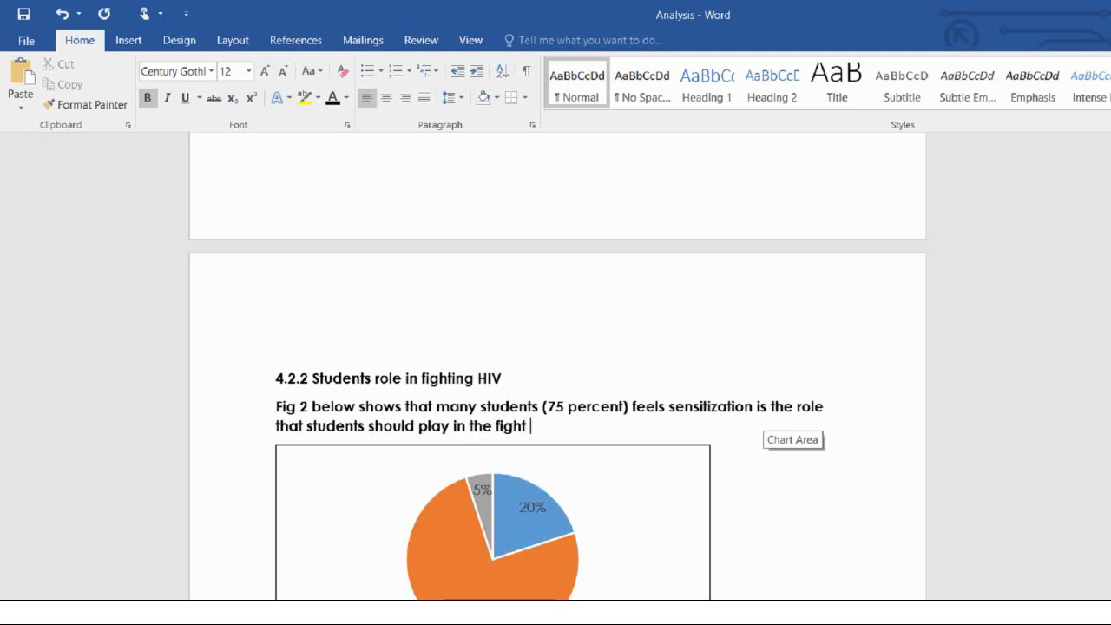
{"action": "type", "text": "against HIV"}
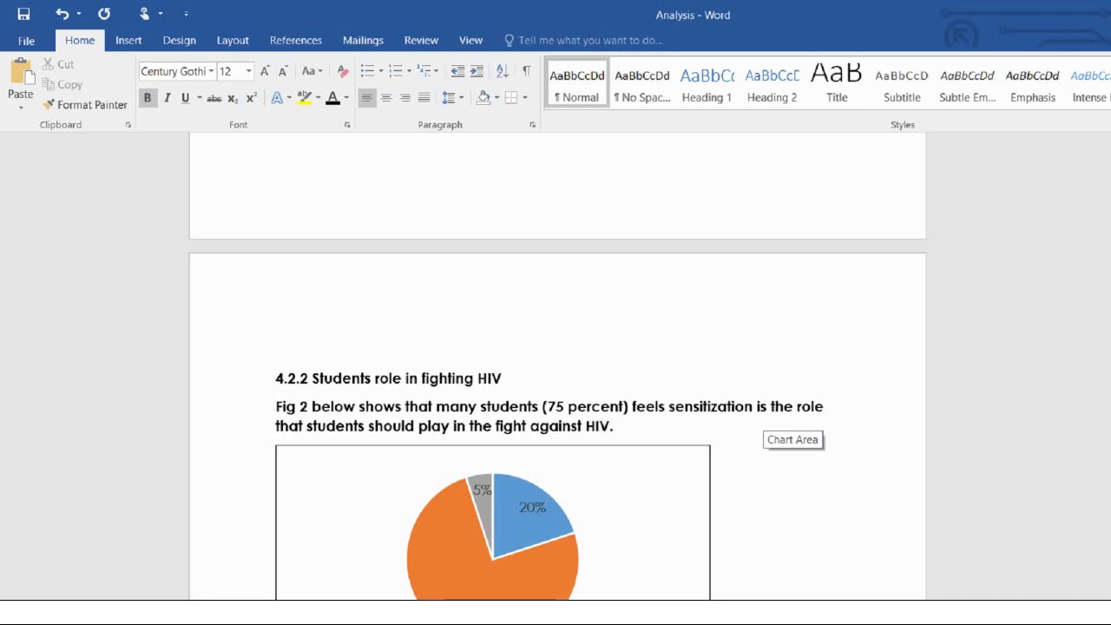
- Add a second sentence to the Fig 2 interpretation: "Twenty percent feels abstanance should be practiced among students"
{"action": "type", "text": ". Twenty "}
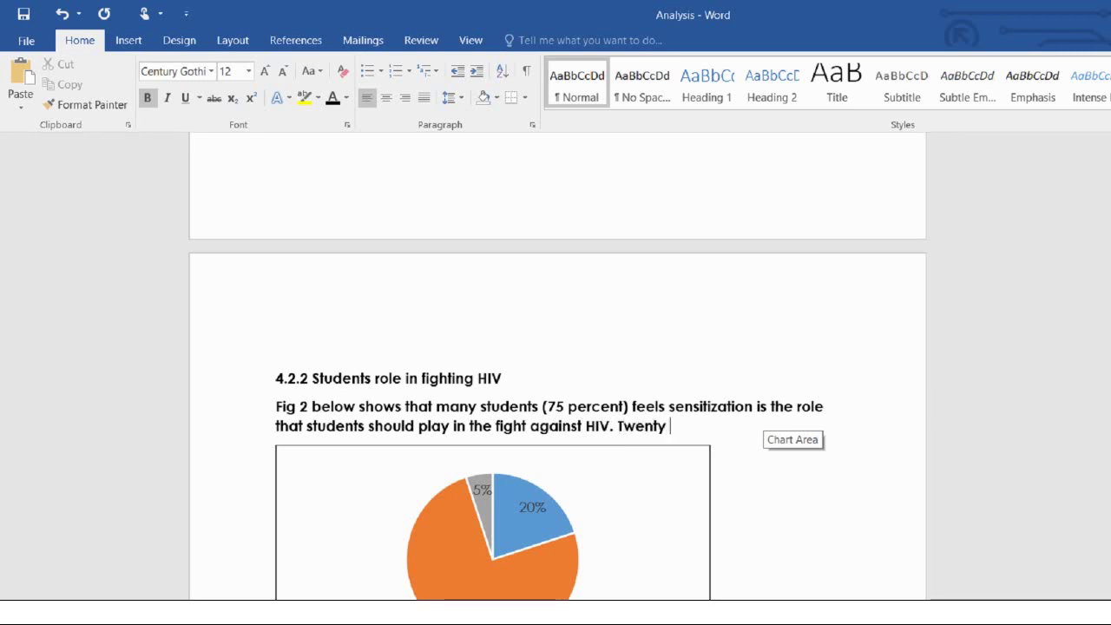
{"action": "type", "text": "percent feels"}
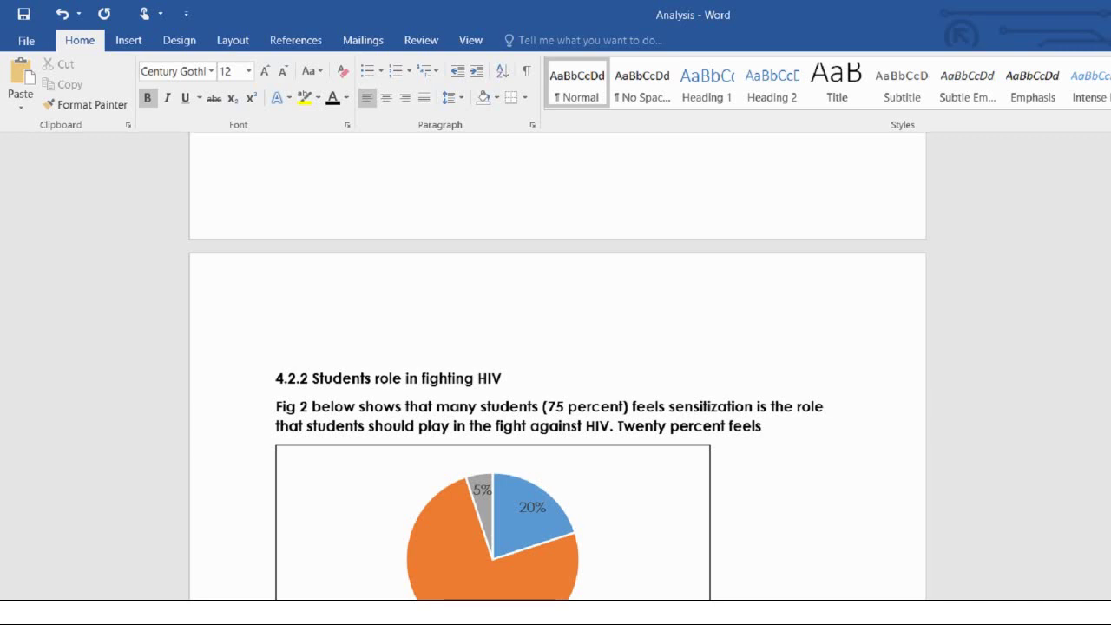
{"action": "type", "text": "abstanance is"}
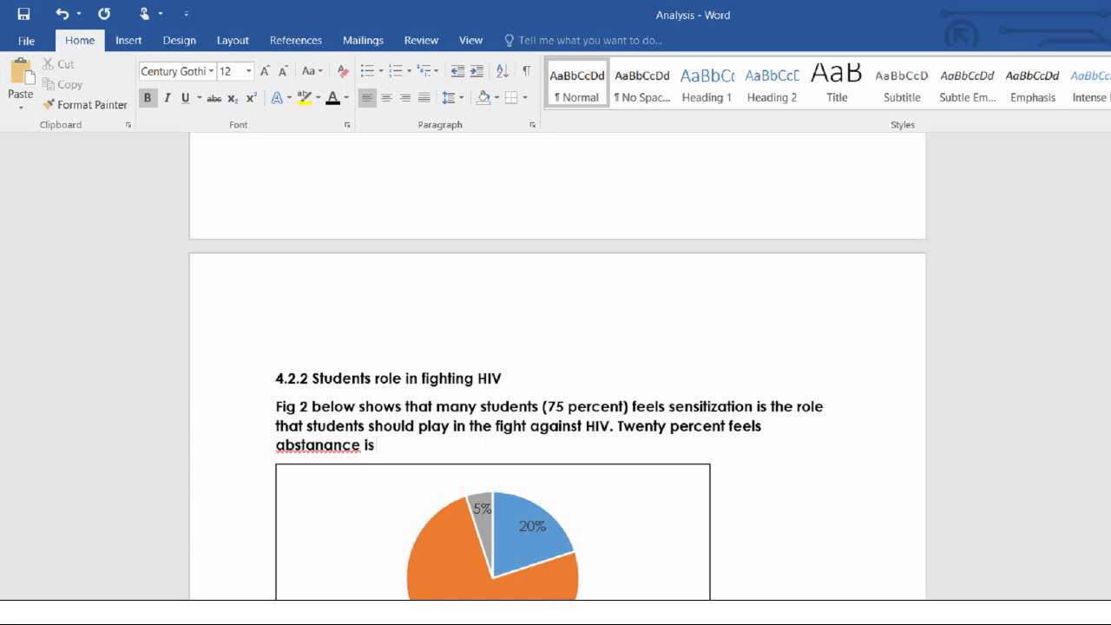
{"action": "key", "text": "BackSpace"}
{"action": "key", "text": "BackSpace"}
{"action": "type", "text": "should be prac"}
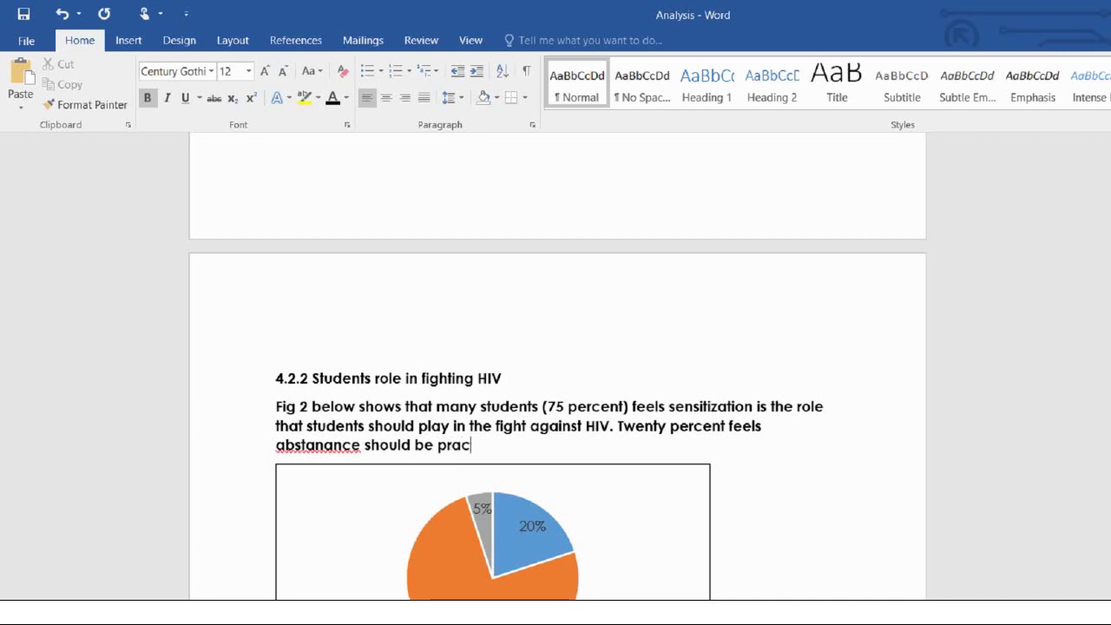
{"action": "type", "text": "ticed amo"}
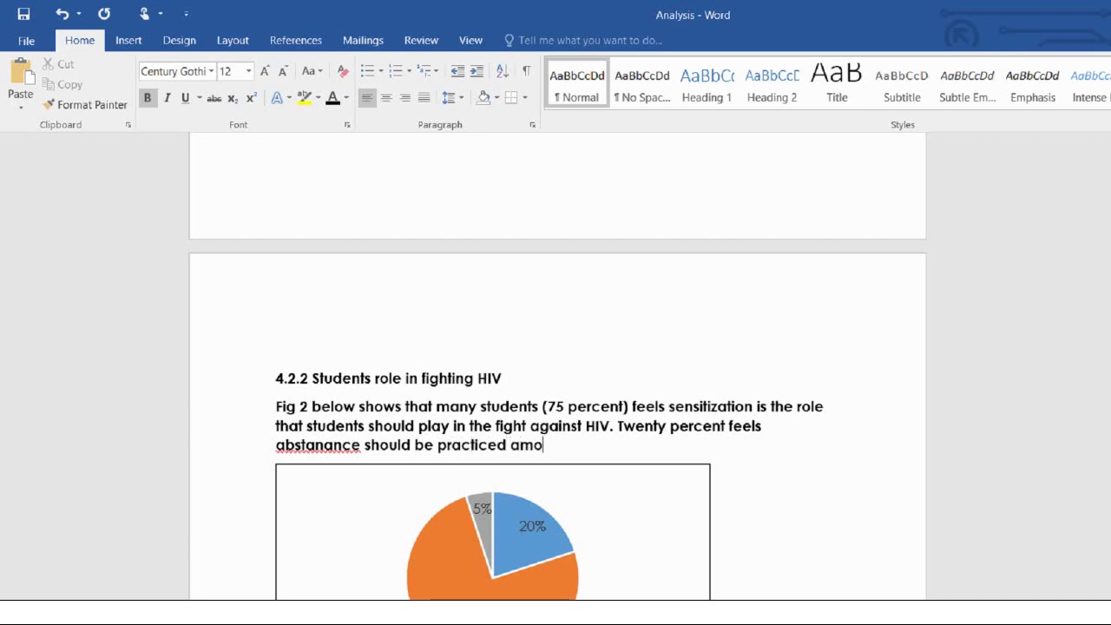
{"action": "type", "text": "ng student"}
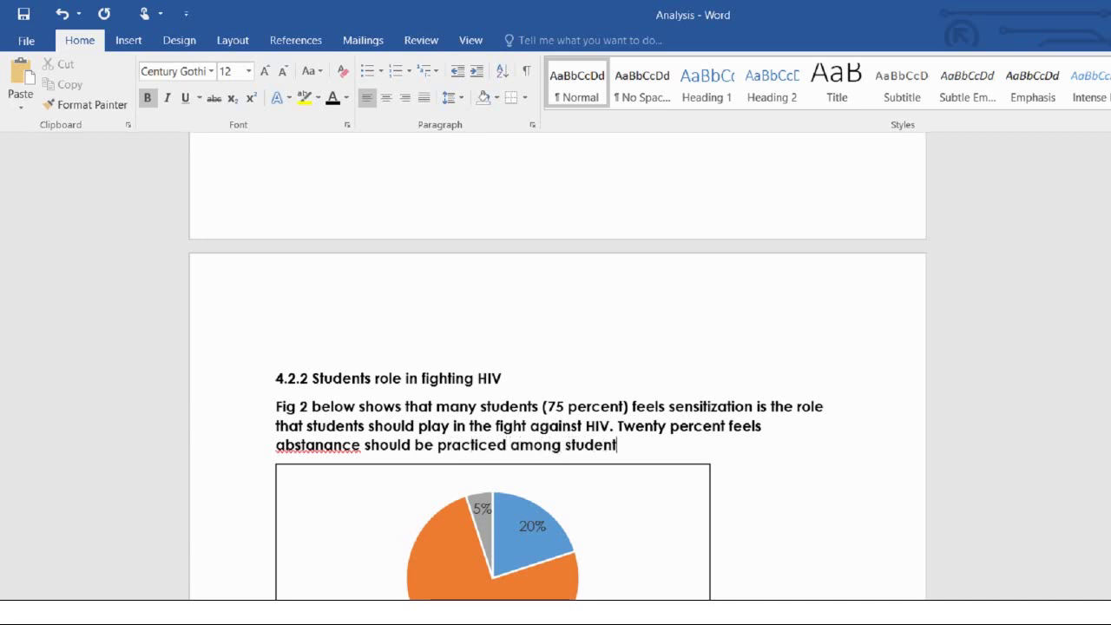
- Add the closing sentence "The minority (5 percent) feels students should actually take responsility in their sexual life."
{"action": "type", "text": "s. The minority ("}
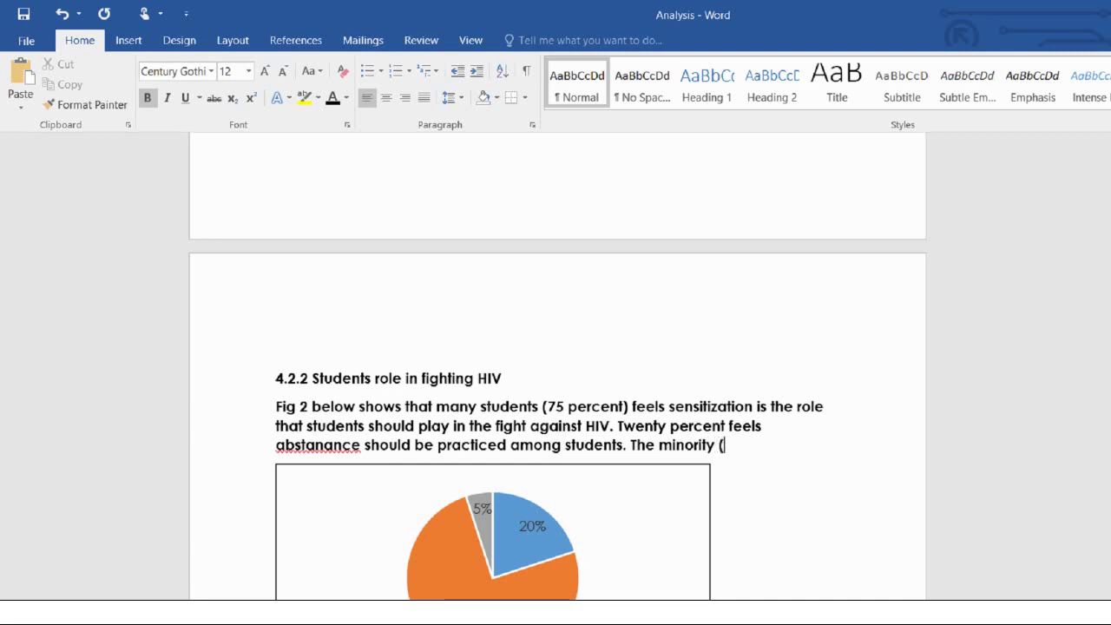
{"action": "type", "text": "5 percent"}
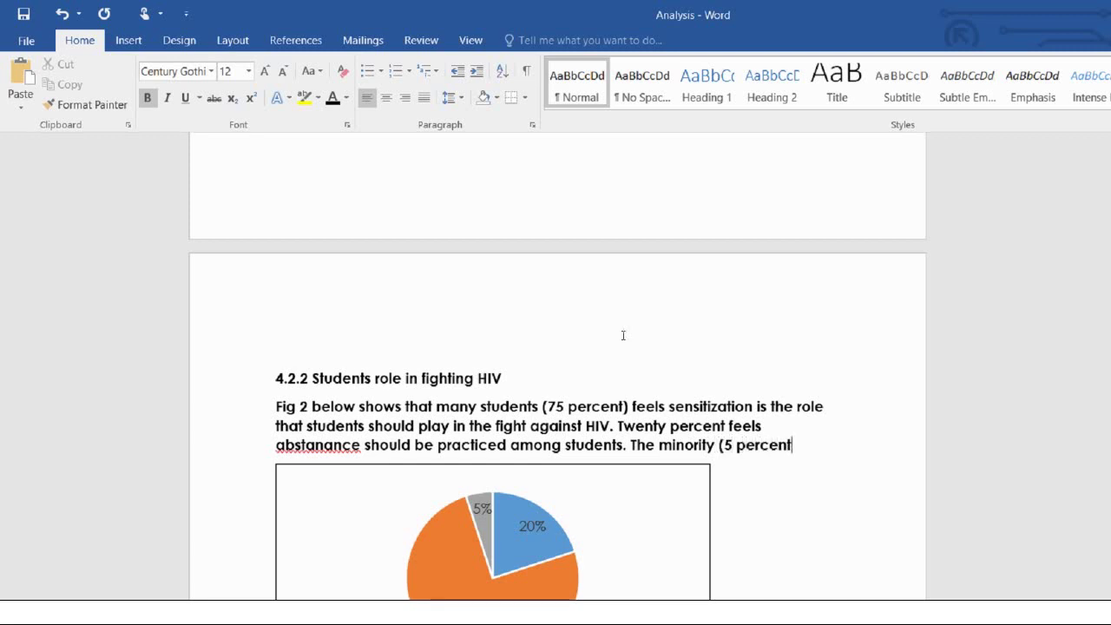
{"action": "type", "text": ") feels sh"}
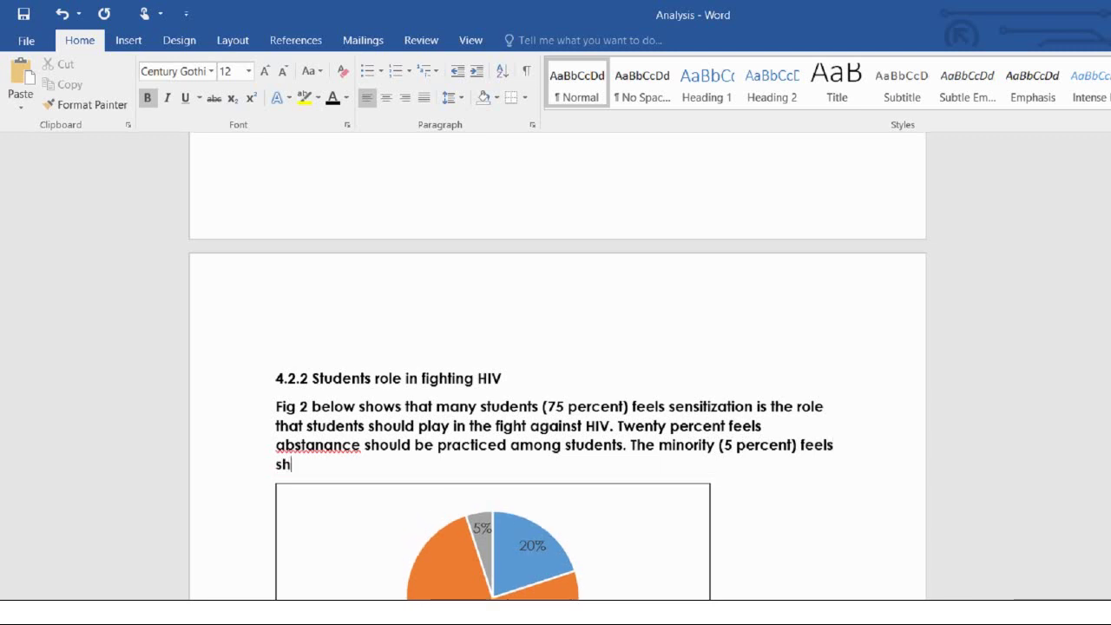
{"action": "key", "text": "BackSpace"}
{"action": "type", "text": "tudents should a"}
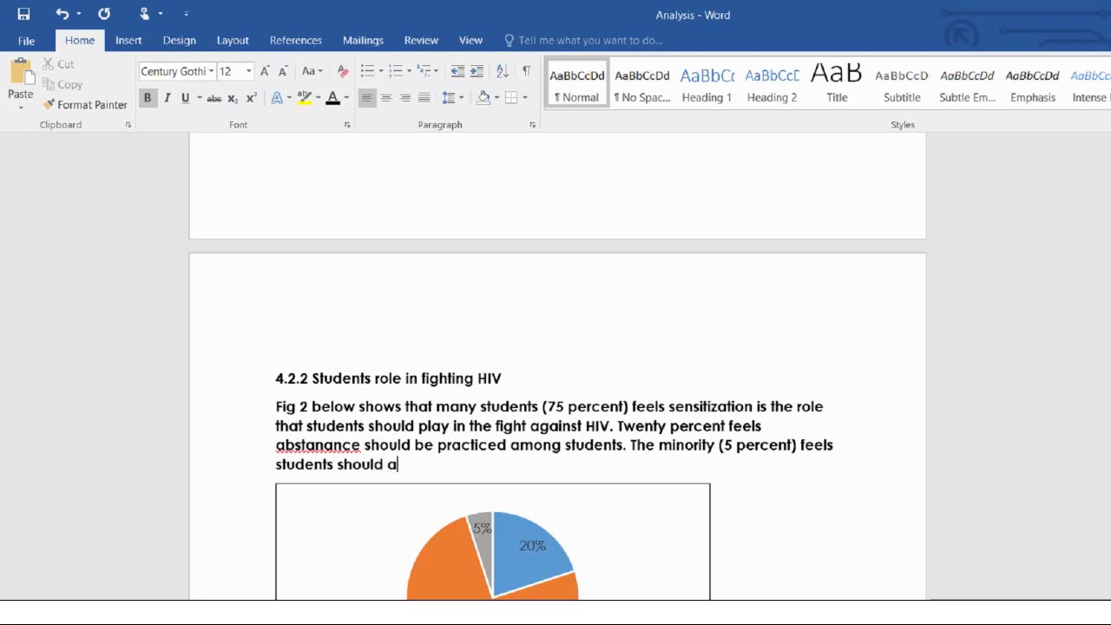
{"action": "type", "text": "ctually take re"}
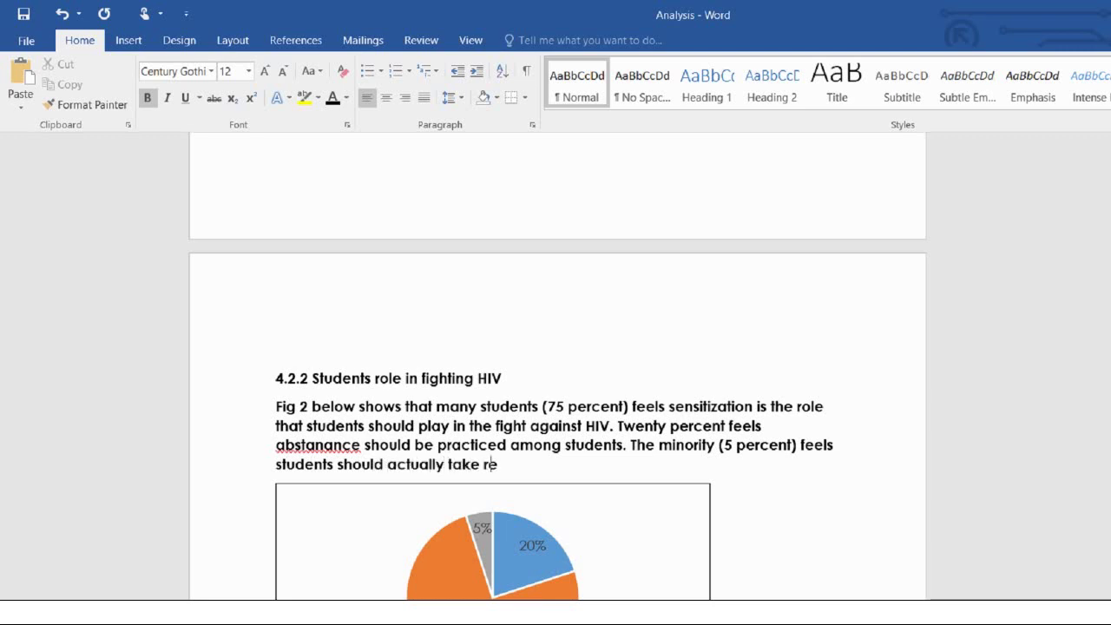
{"action": "type", "text": "sponsilit"}
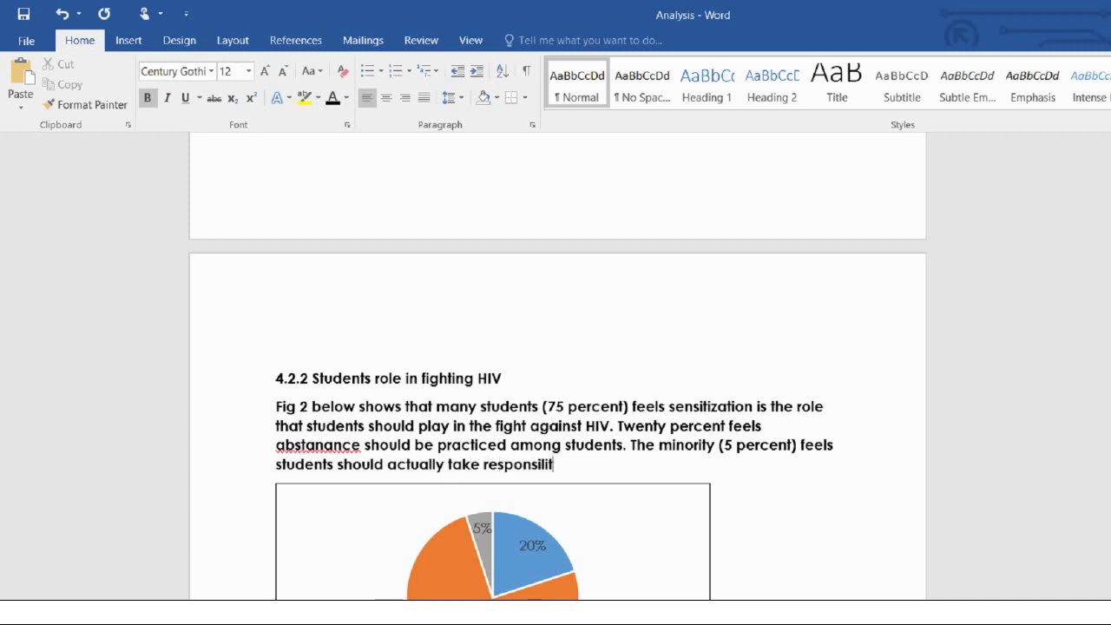
{"action": "type", "text": "y in their"}
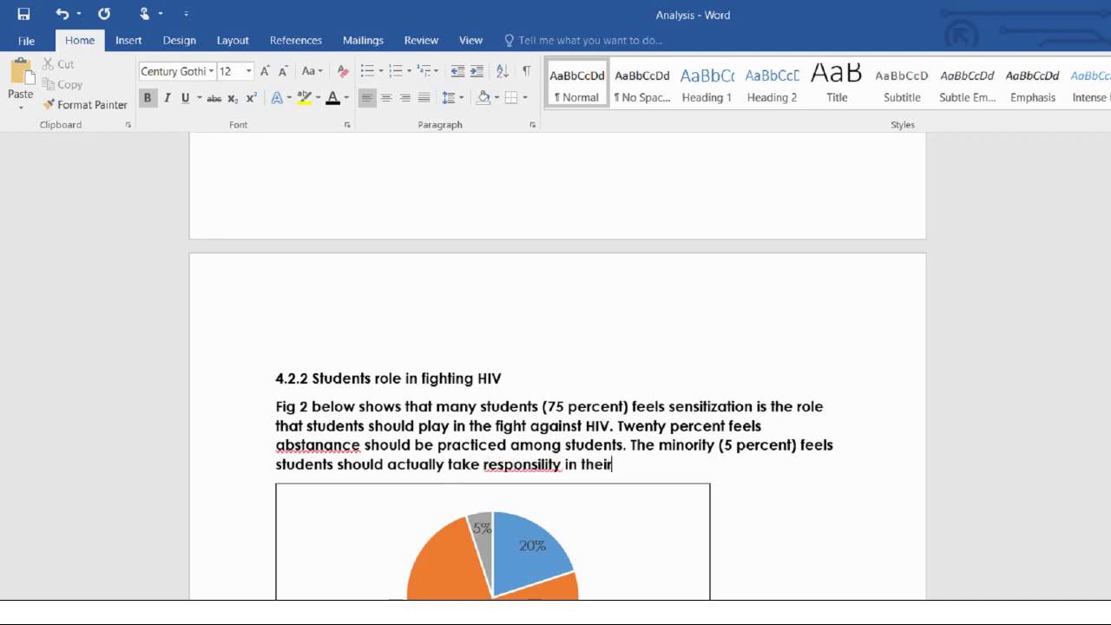
{"action": "type", "text": " sexual life"}
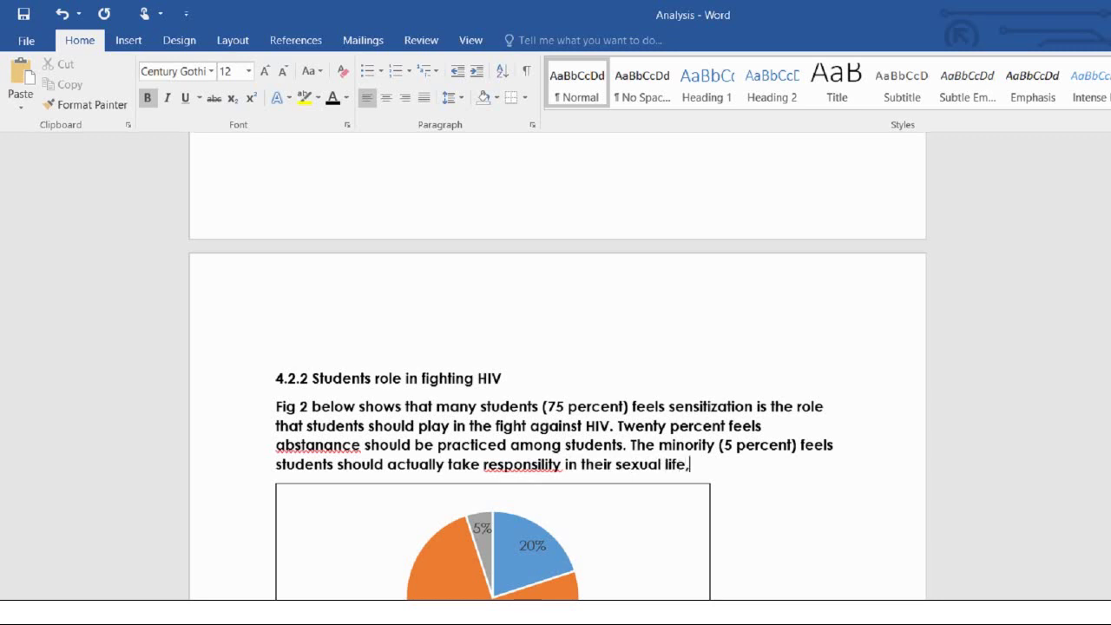
{"action": "type", "text": "."}
- Remove the bold formatting from the Fig 2 interpretation paragraph and justify its text
{"action": "double_click", "coordinate": [230, 407]}
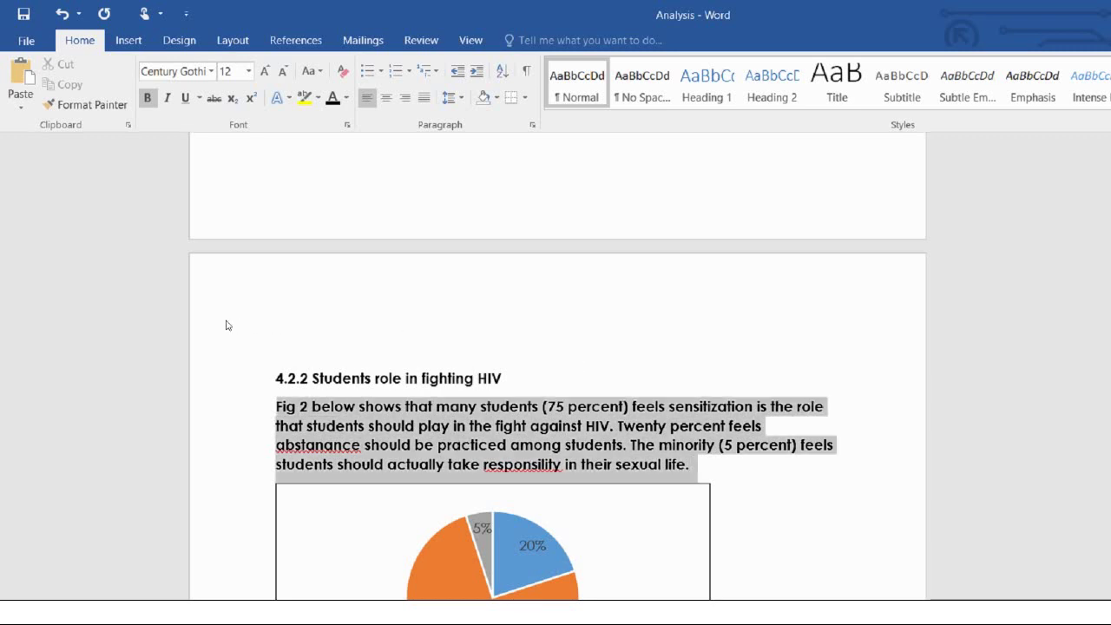
{"action": "key", "text": "ctrl+b"}
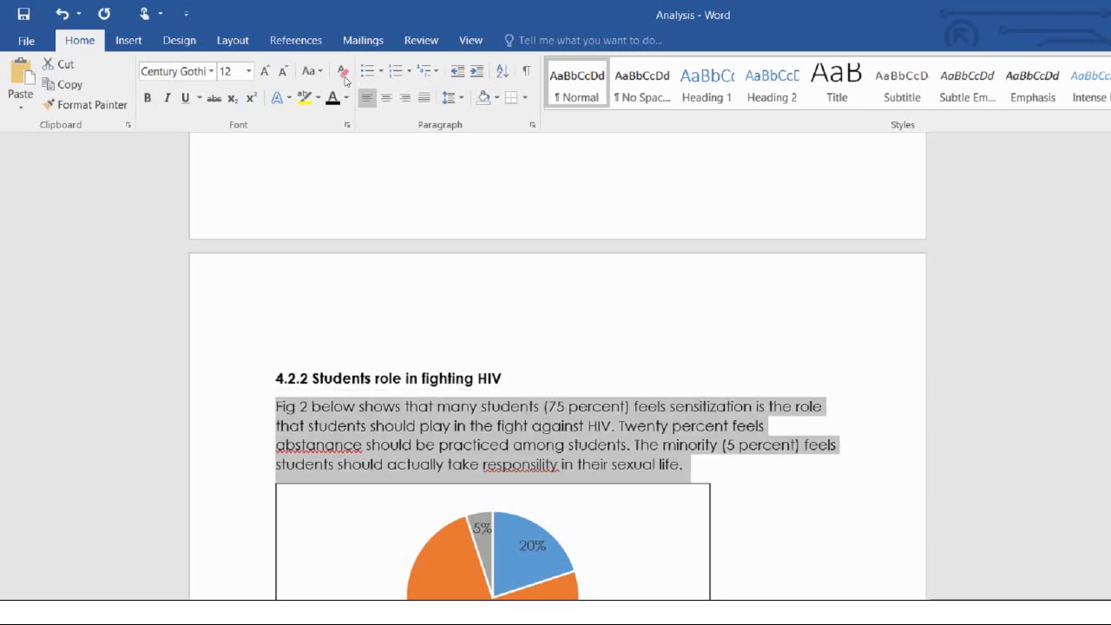
{"action": "key", "text": "ctrl+j"}
- Set the line spacing of the Fig 2 interpretation paragraph to 1.5
{"action": "key", "text": "alt+h"}
{"action": "key", "text": "k"}
{"action": "key", "text": "Down"}
{"action": "key", "text": "Down"}
{"action": "key", "text": "Down"}
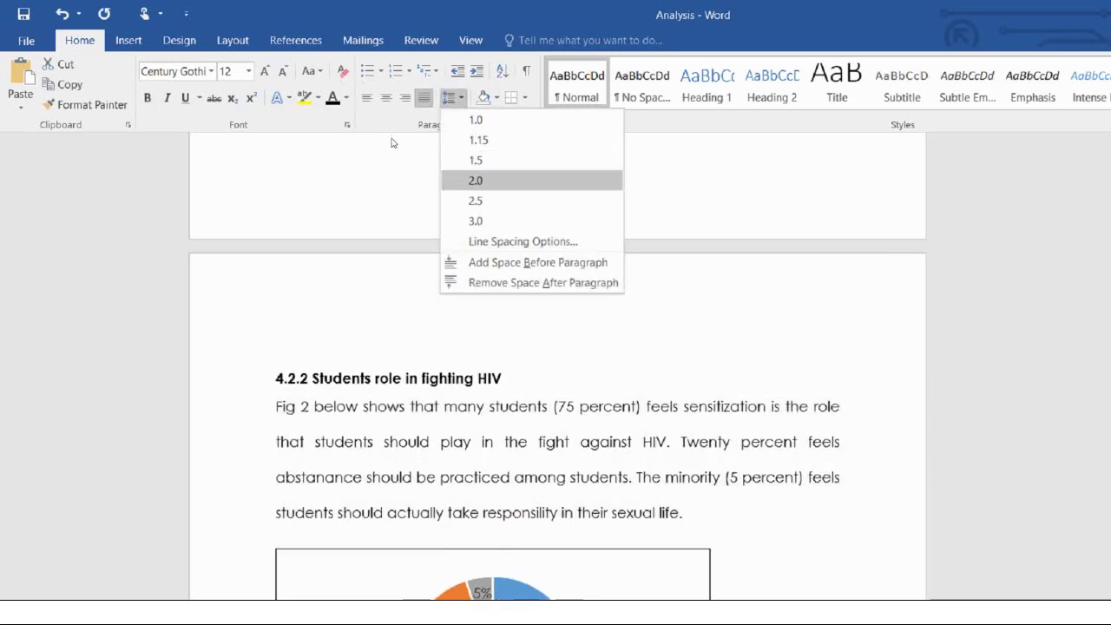
{"action": "key", "text": "Up"}
{"action": "key", "text": "Return"}
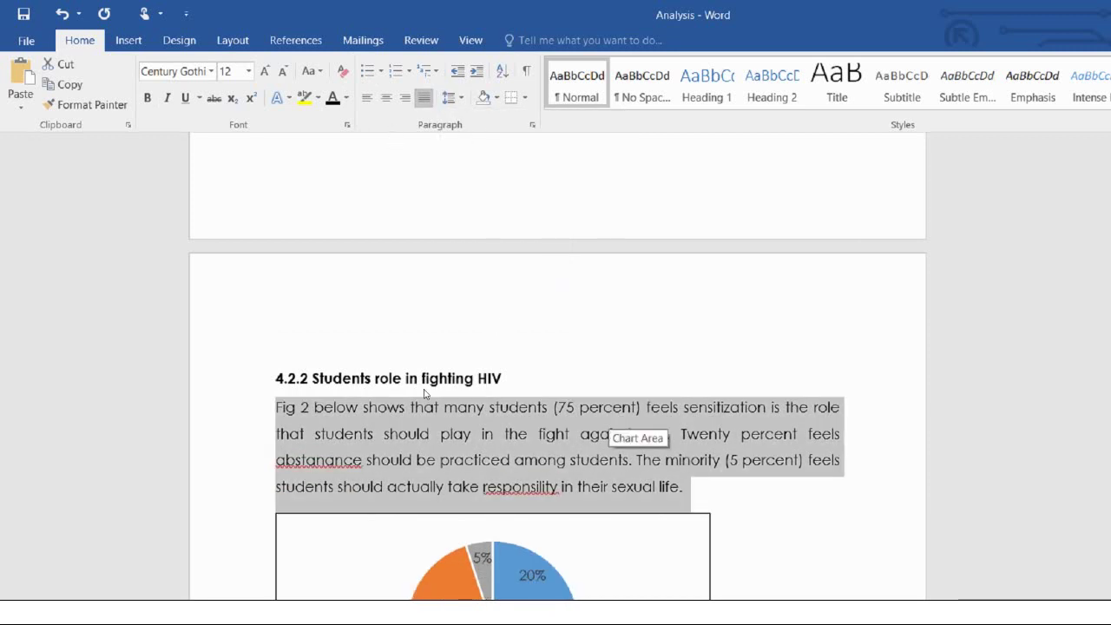
{"action": "left_click", "coordinate": [529, 486]}
{"action": "key", "text": "shift+F10"}
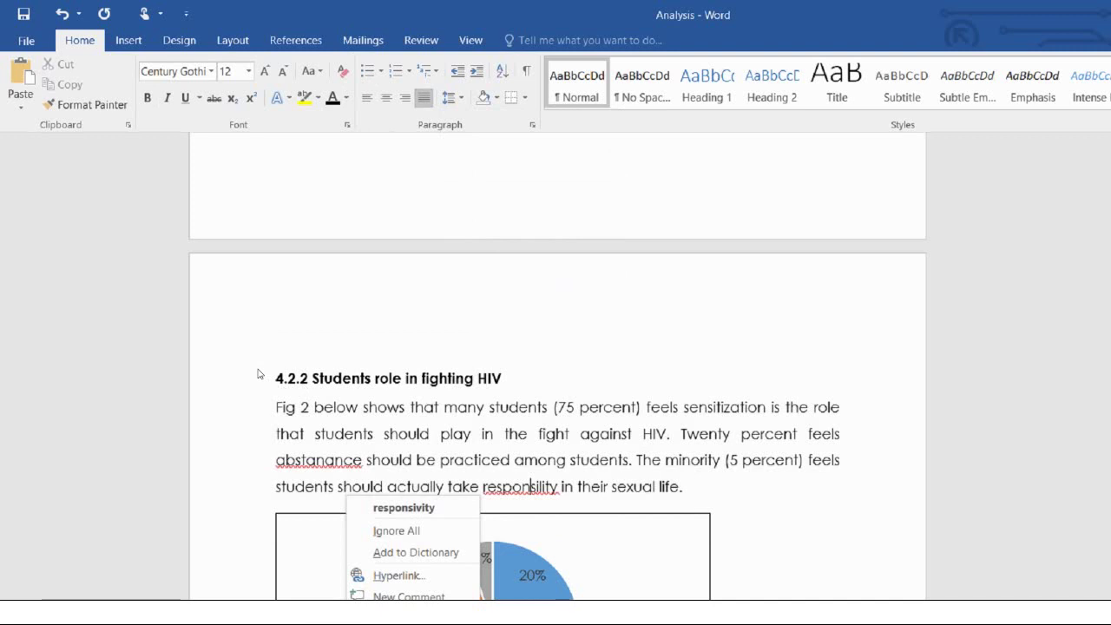
{"action": "key", "text": "Escape"}
- Replace the misspelled word "abstanance" with the suggested spelling "abstinence"
{"action": "key", "text": "alt+F7"}
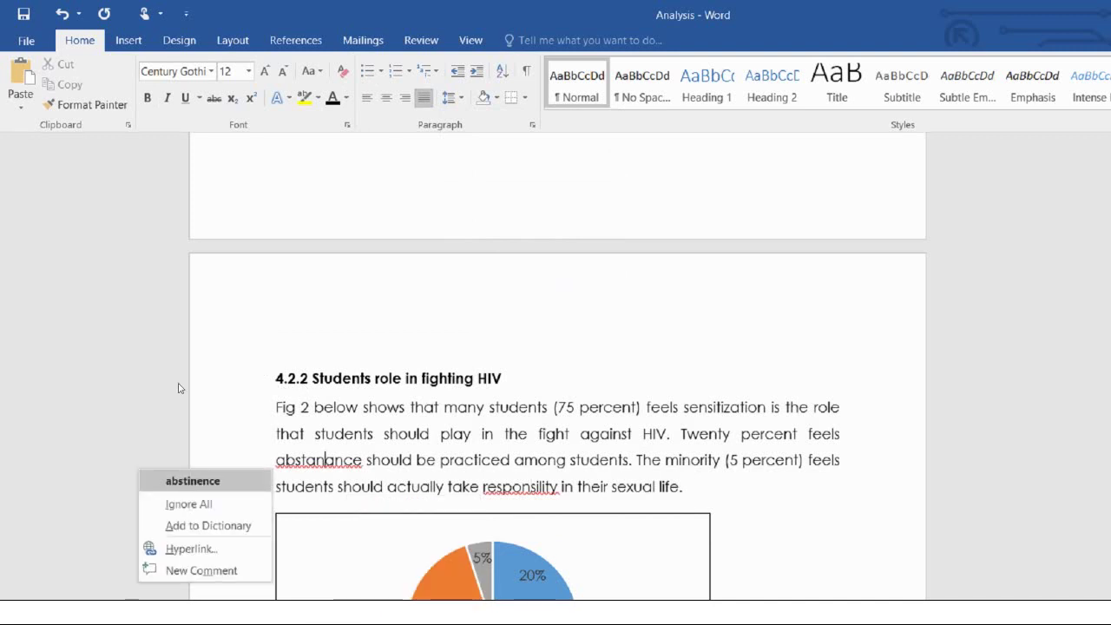
{"action": "key", "text": "Return"}
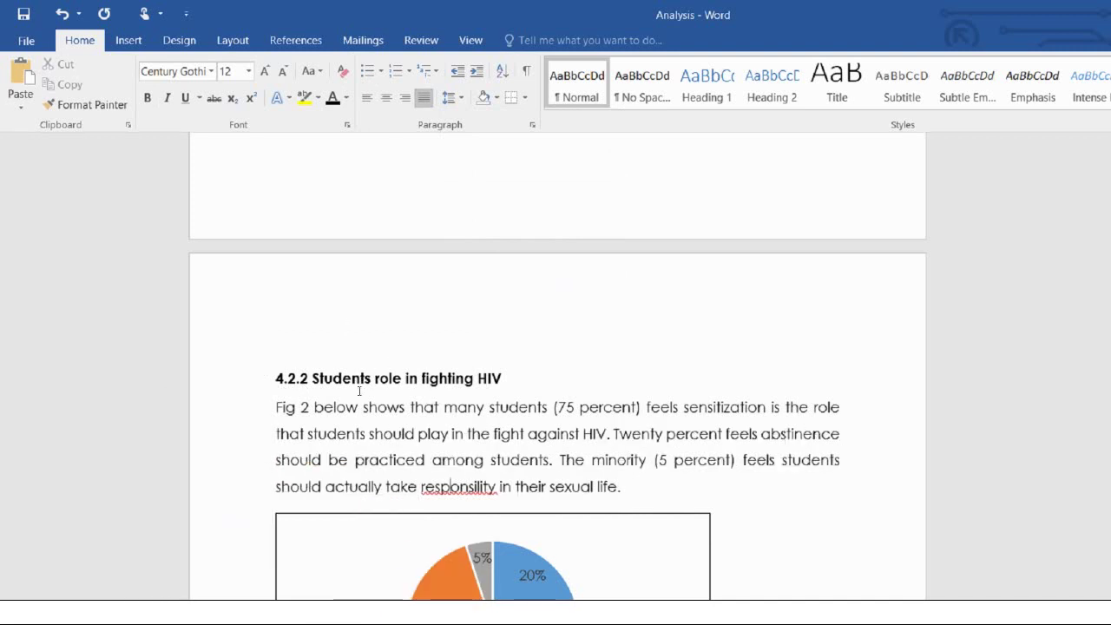
- Correct the misspelled word "responsility" to "responsibility" in the last sentence of the Fig 2 interpretation
{"action": "key", "text": "alt+F7"}
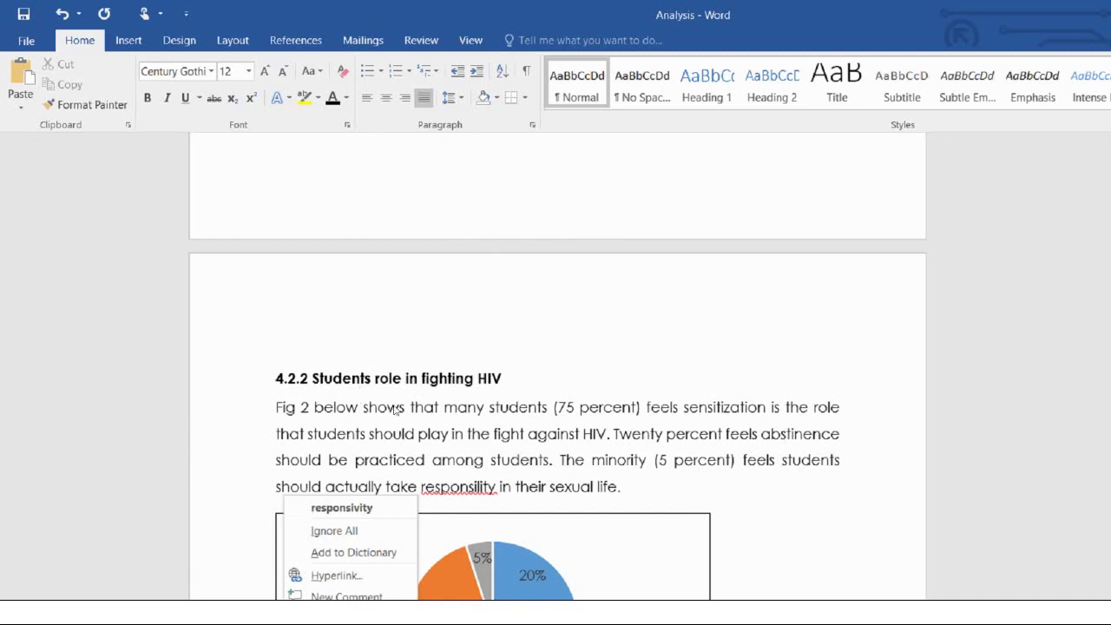
{"action": "key", "text": "Escape"}
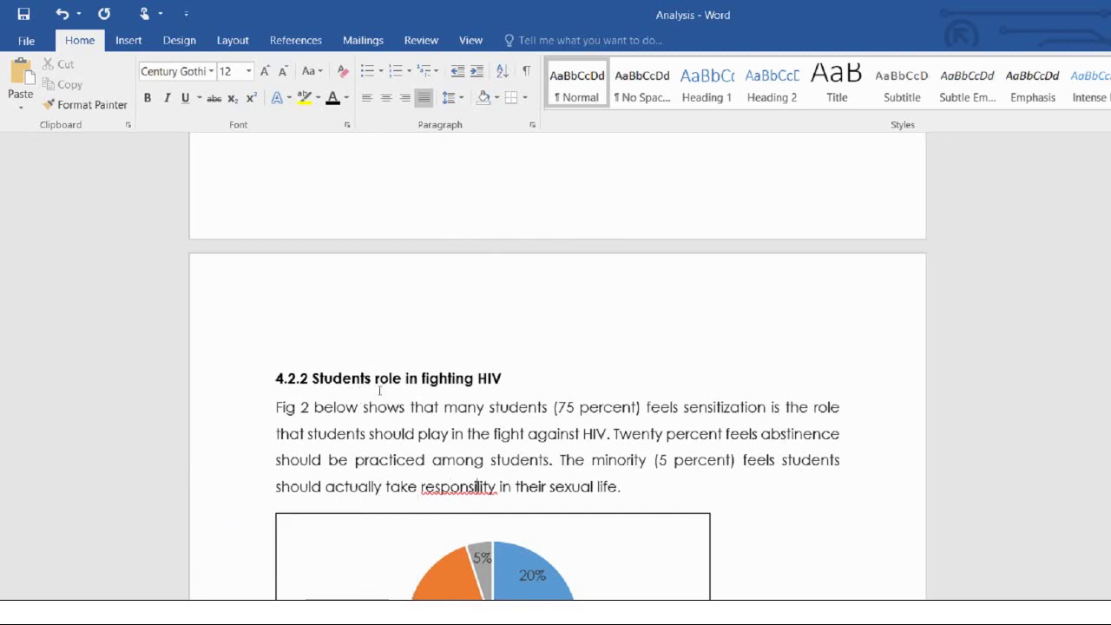
{"action": "key", "text": "BackSpace"}
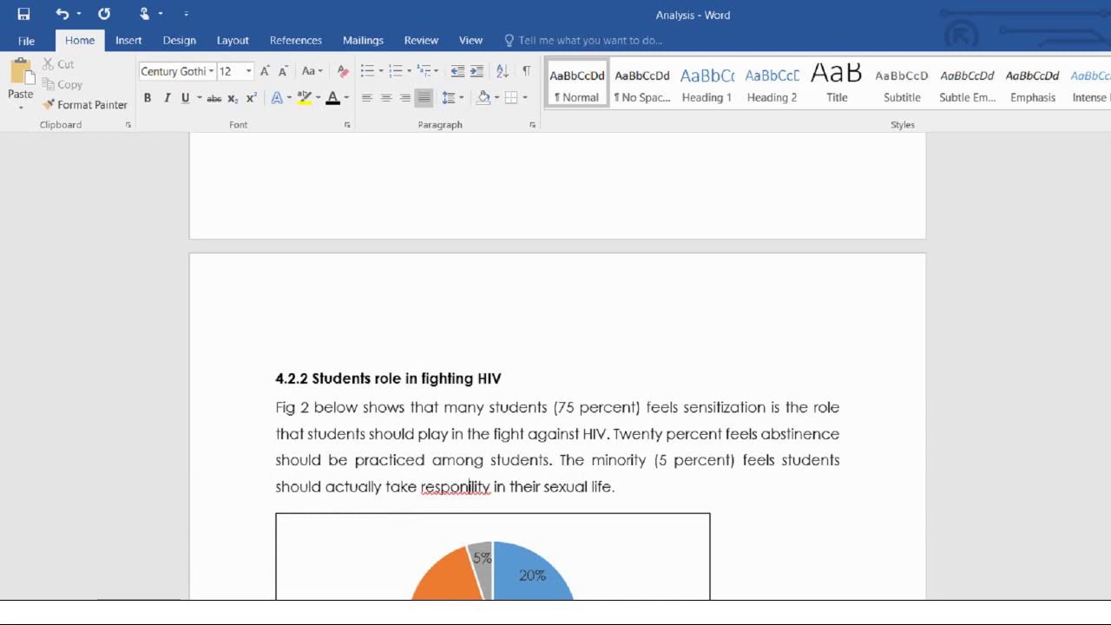
{"action": "type", "text": "bi"}
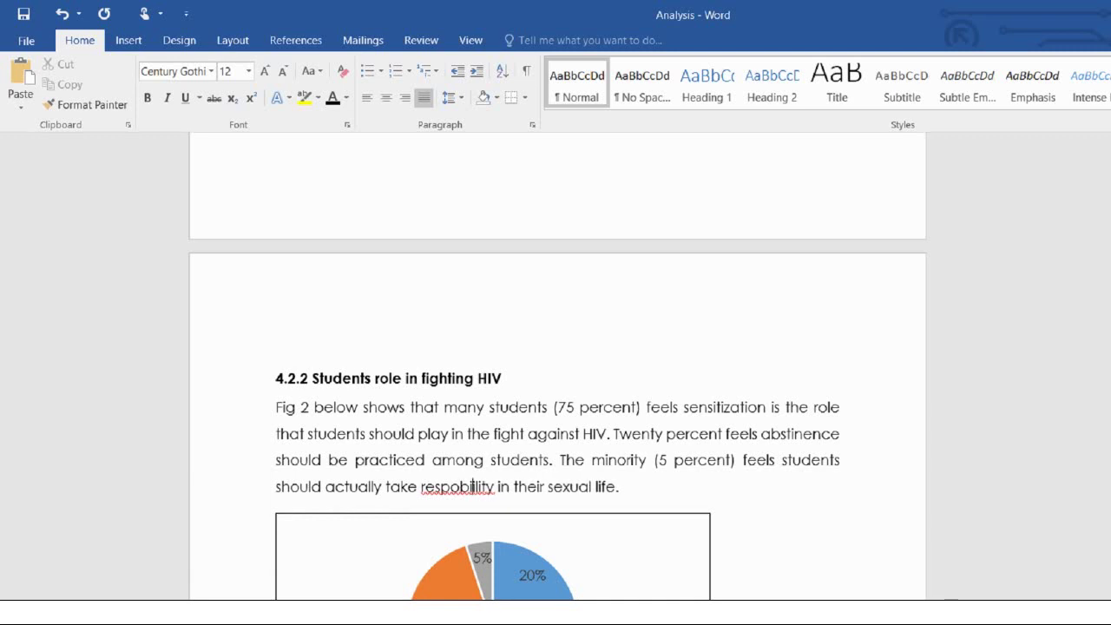
{"action": "key", "text": "BackSpace"}
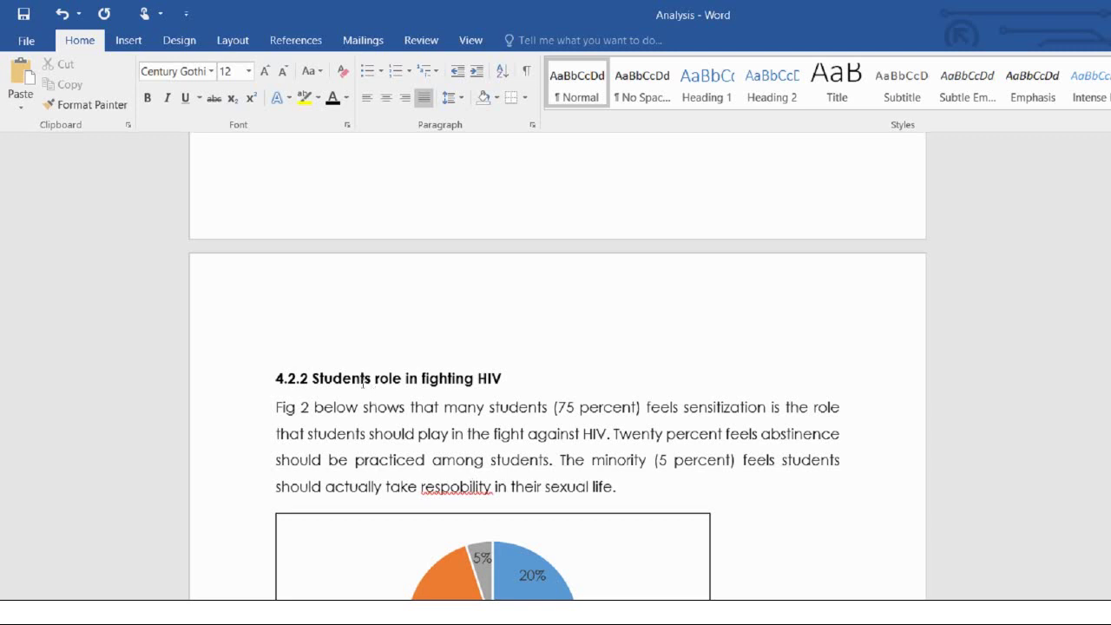
{"action": "key", "text": "shift+F10"}
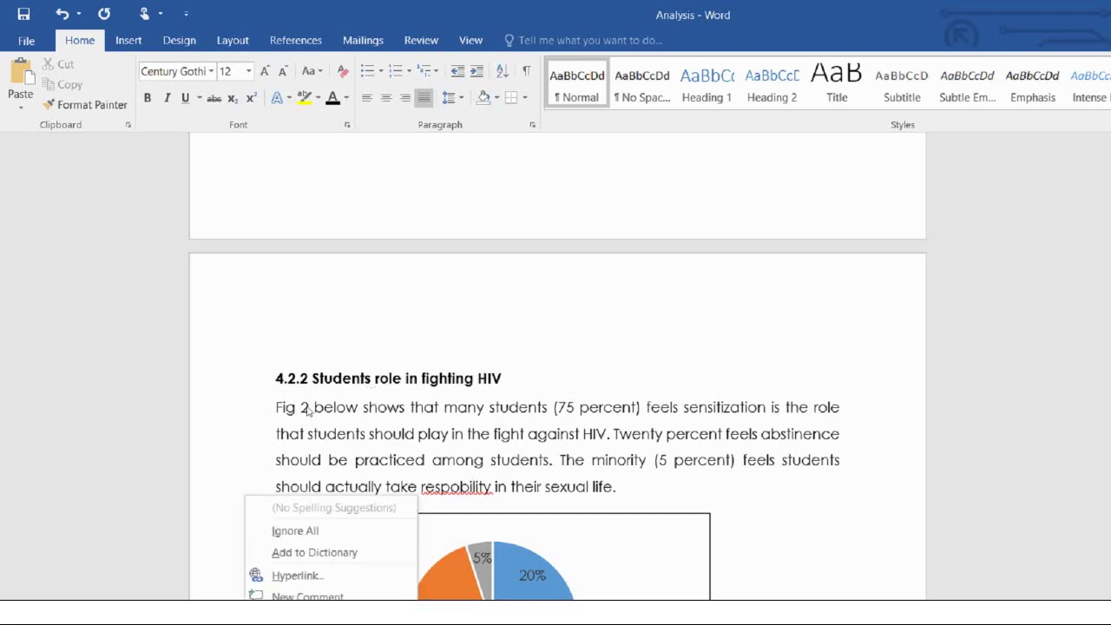
{"action": "key", "text": "Escape"}
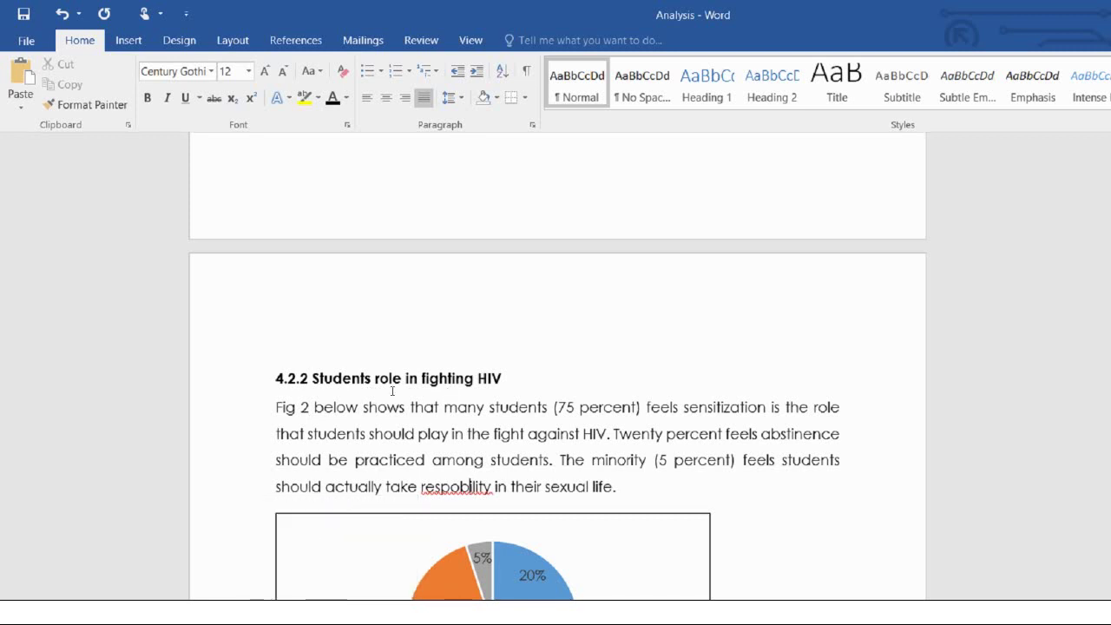
{"action": "type", "text": "i"}
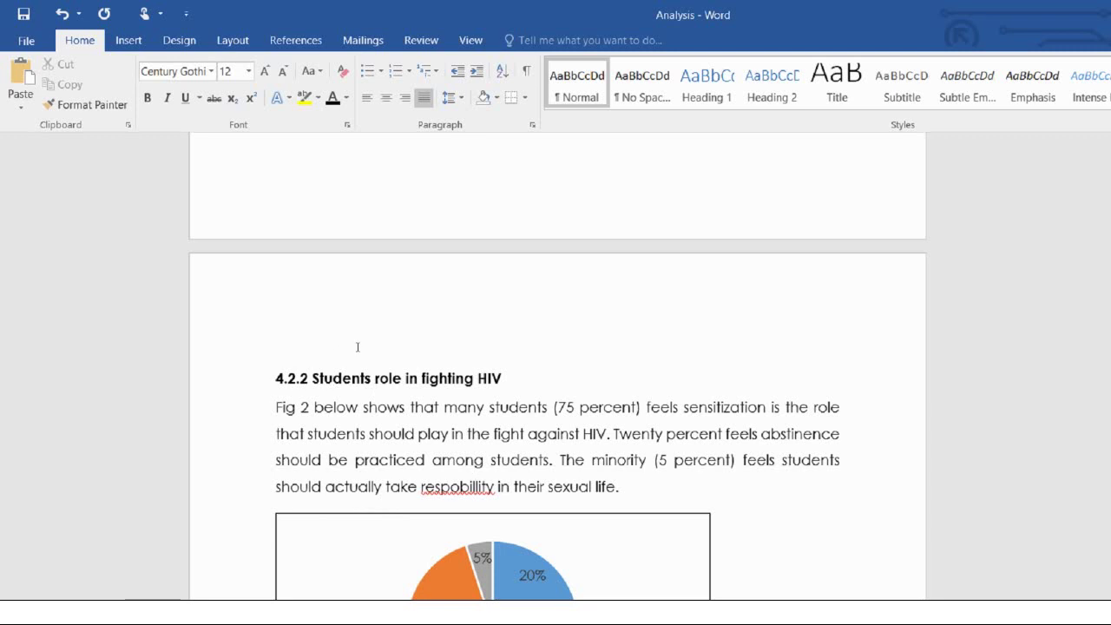
{"action": "key", "text": "shift+F10"}
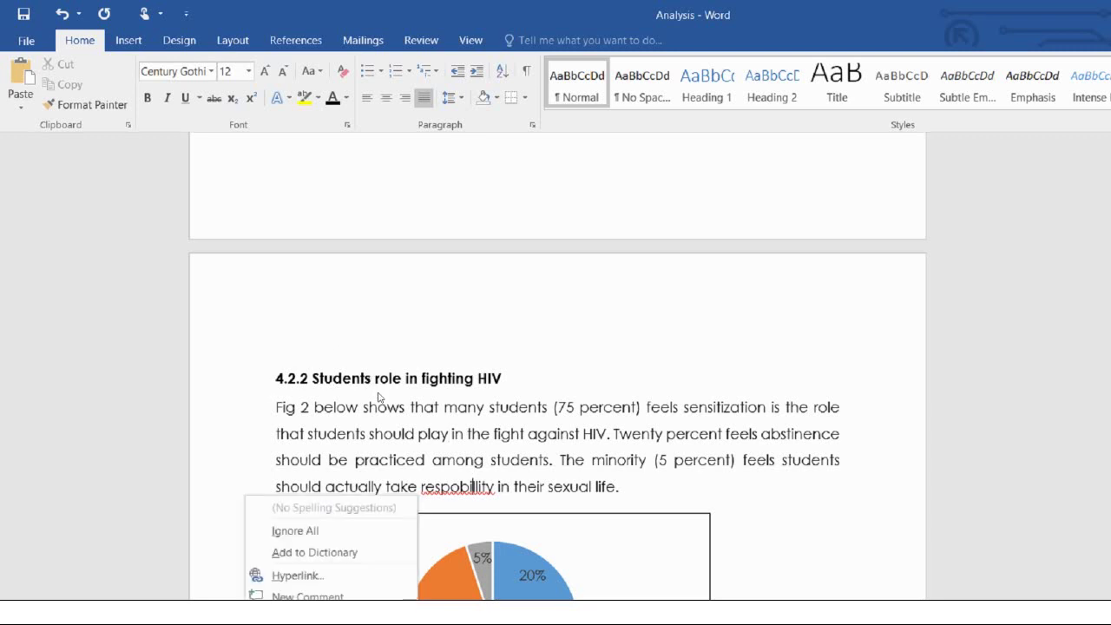
{"action": "key", "text": "Escape"}
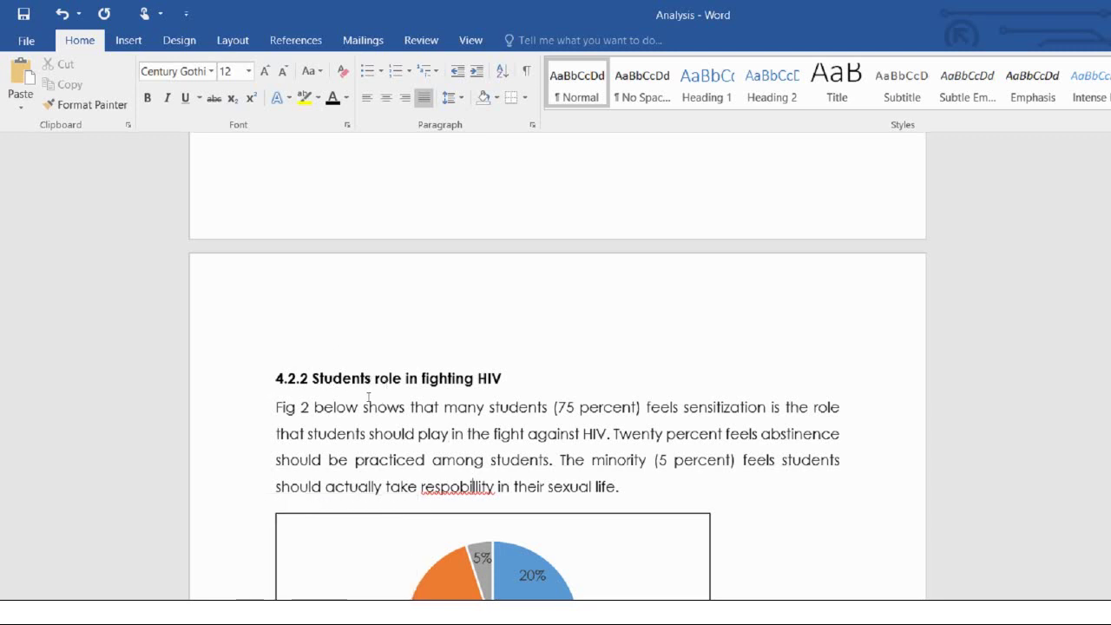
{"action": "type", "text": "nsi"}
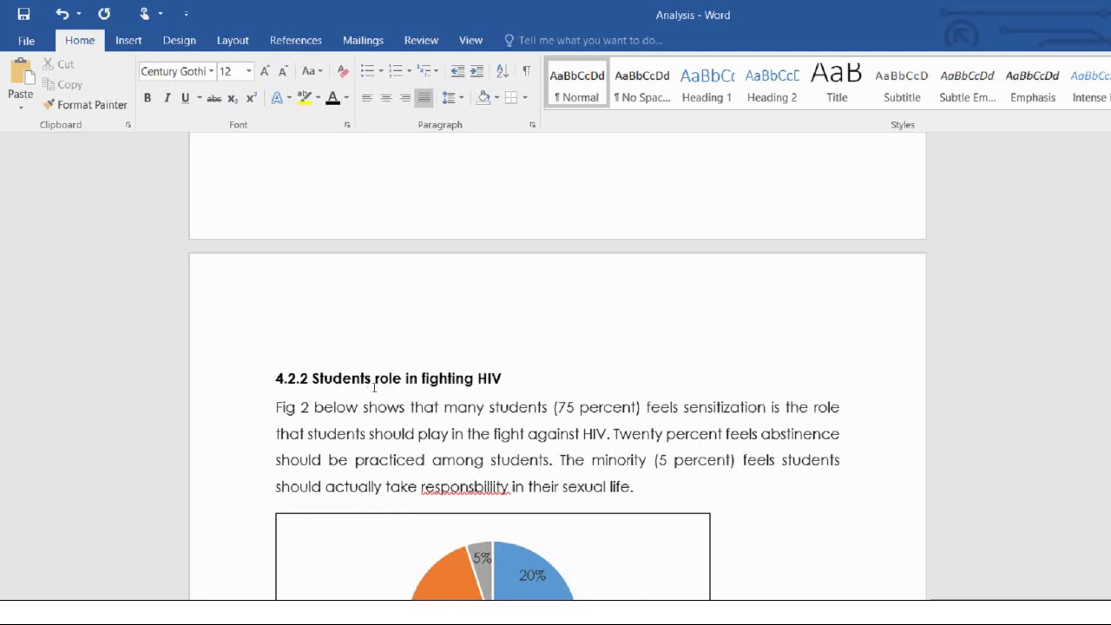
{"action": "key", "text": "shift+F10"}
{"action": "key", "text": "Down"}
{"action": "key", "text": "Return"}
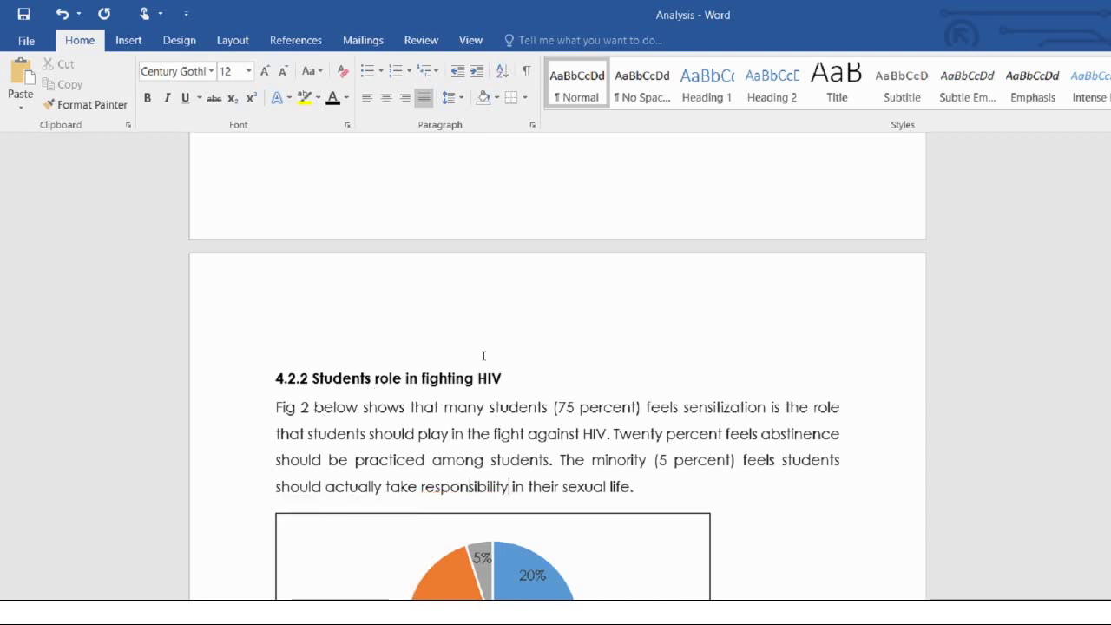
- Write the paragraph on sensitization campaigns at the University of Zambia below the Fig 2 chart, correcting the misspelled word to "within"
{"action": "key", "text": "Down"}
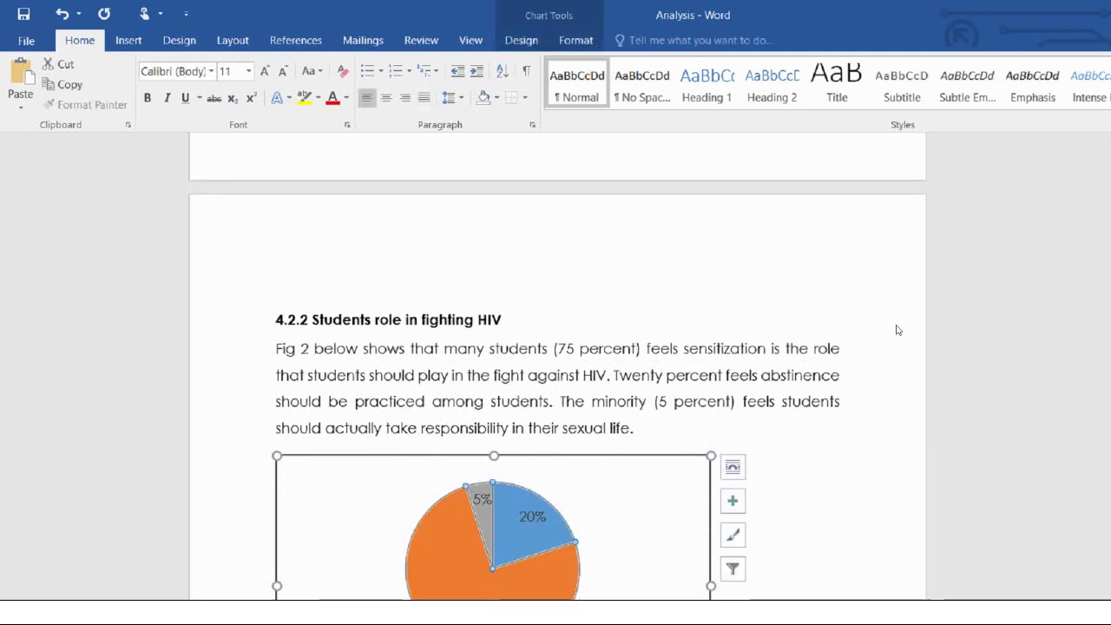
{"action": "scroll", "coordinate": [899, 329], "scroll_direction": "down", "scroll_amount": 3}
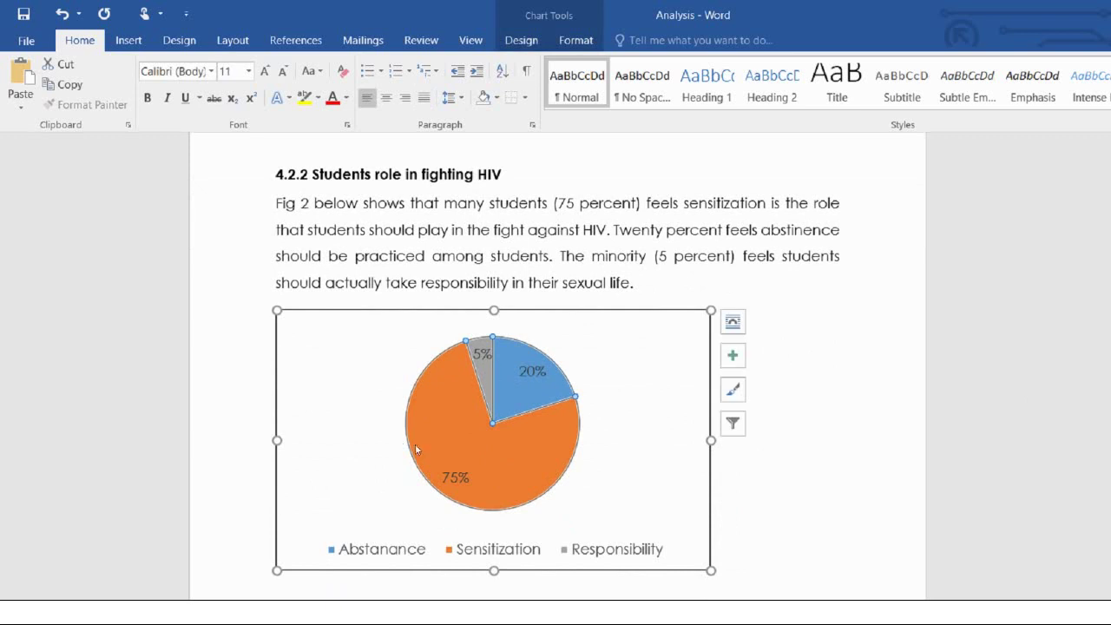
{"action": "key", "text": "Down"}
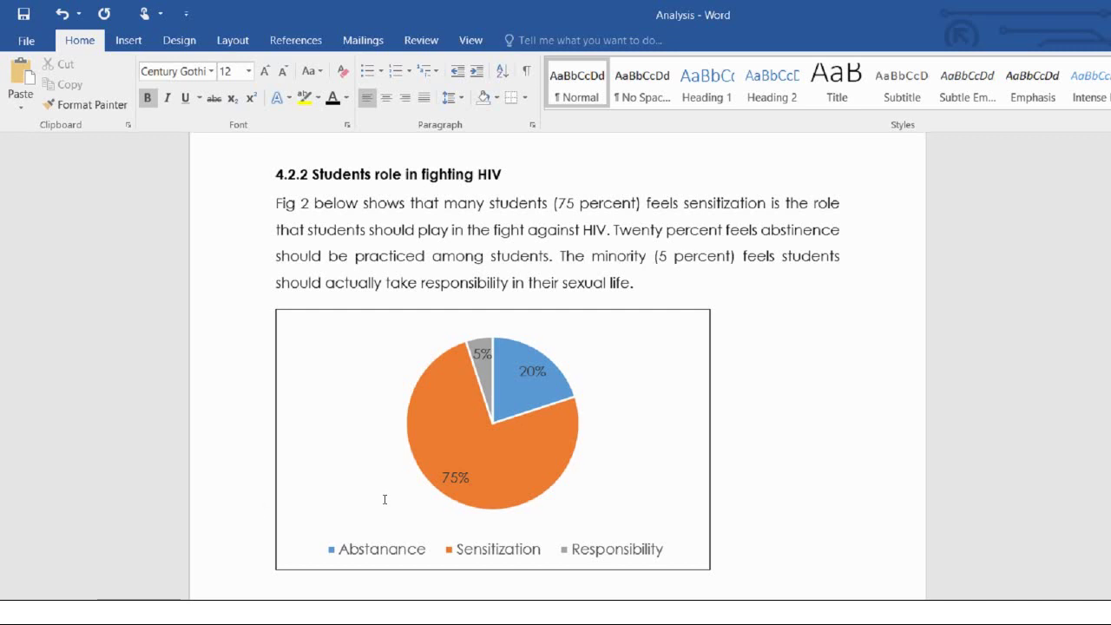
{"action": "left_click", "coordinate": [155, 510]}
{"action": "right_click", "coordinate": [592, 495]}
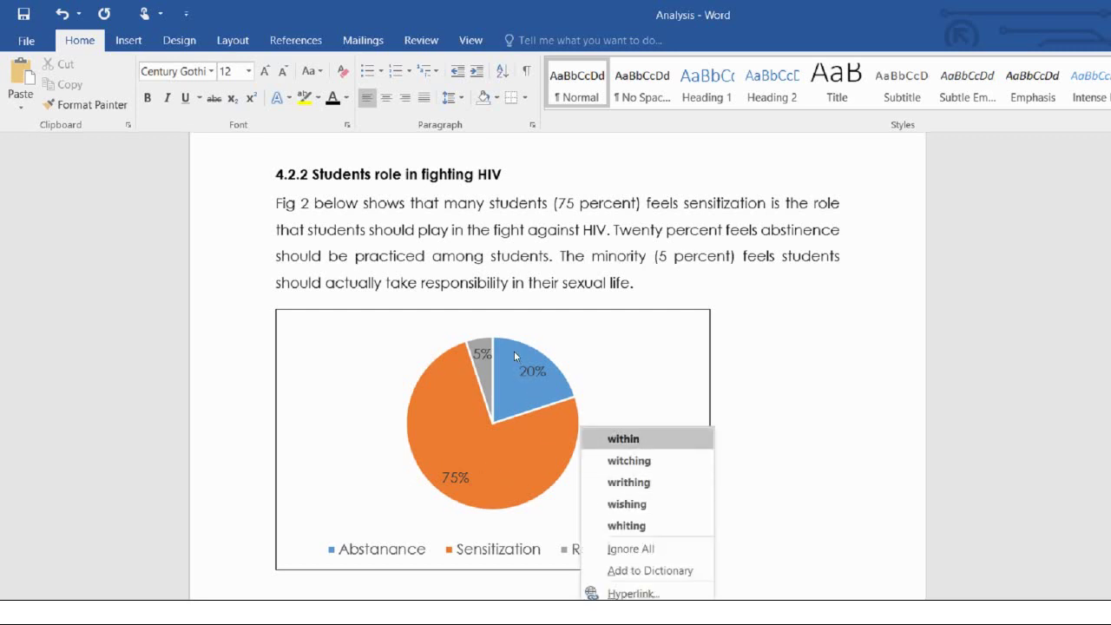
{"action": "key", "text": "Escape"}
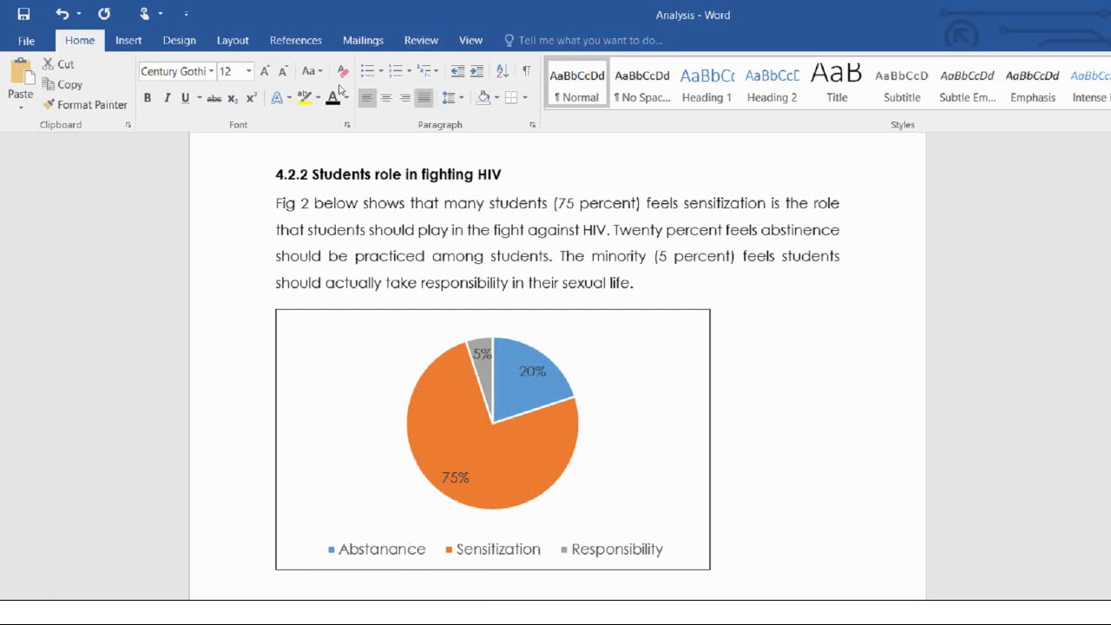
- Adjust the line spacing of the sensitization campaigns paragraph below the Fig 2 chart
{"action": "left_click", "coordinate": [449, 97]}
{"action": "left_click", "coordinate": [392, 128]}
{"action": "left_click", "coordinate": [440, 573]}
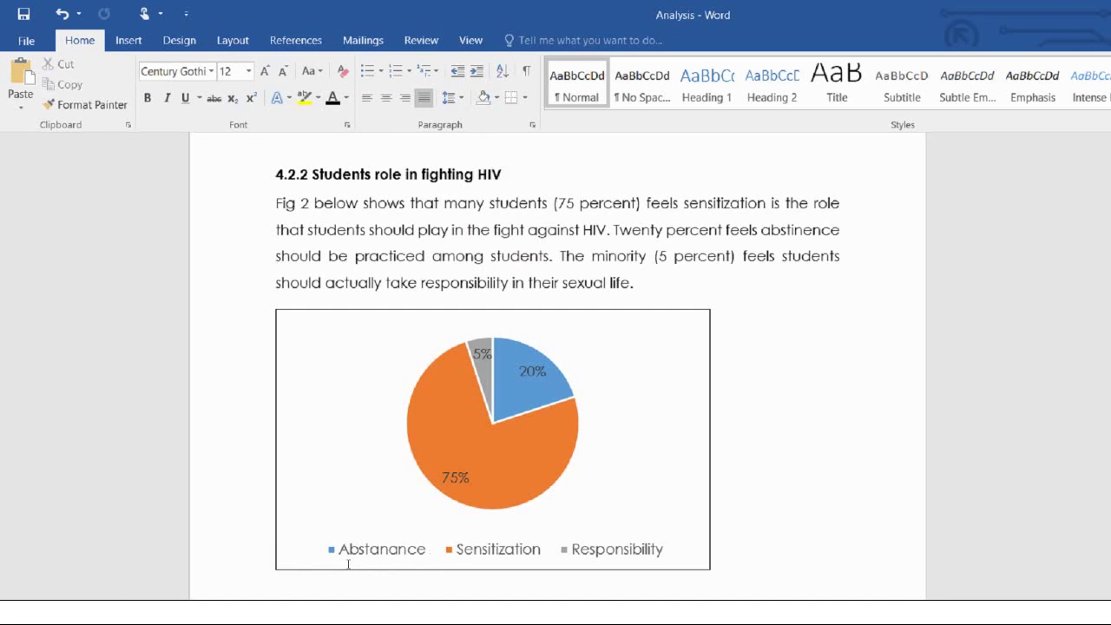
- Add the student quote on door to door awareness campaigns, correcting the spellings to "someone's" and "sensitization"
{"action": "scroll", "coordinate": [348, 564], "scroll_direction": "down", "scroll_amount": 1}
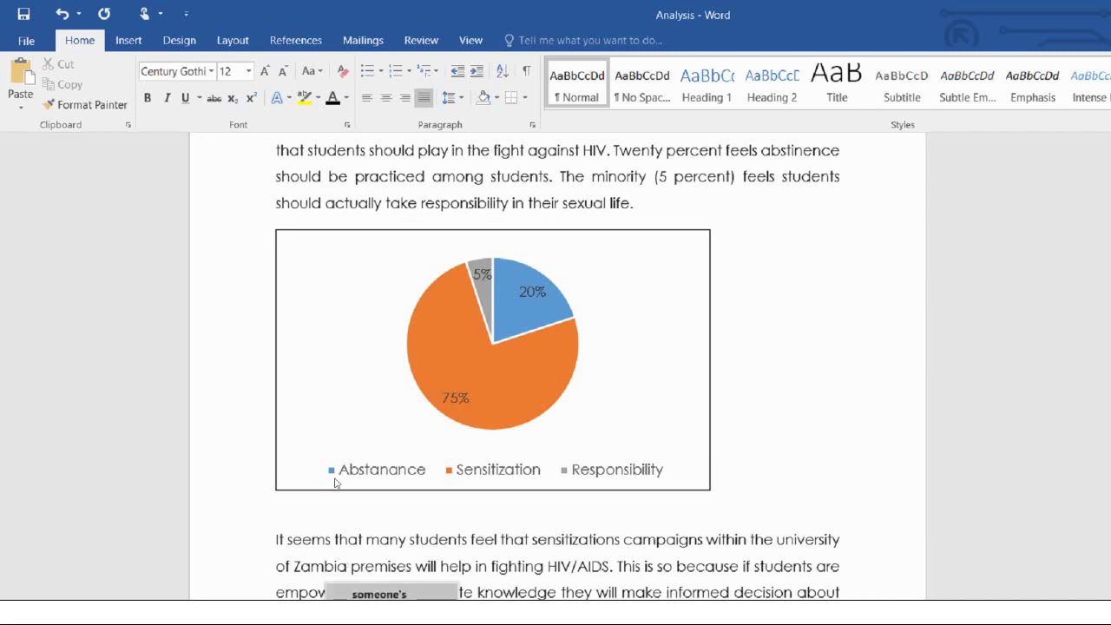
{"action": "right_click", "coordinate": [263, 521]}
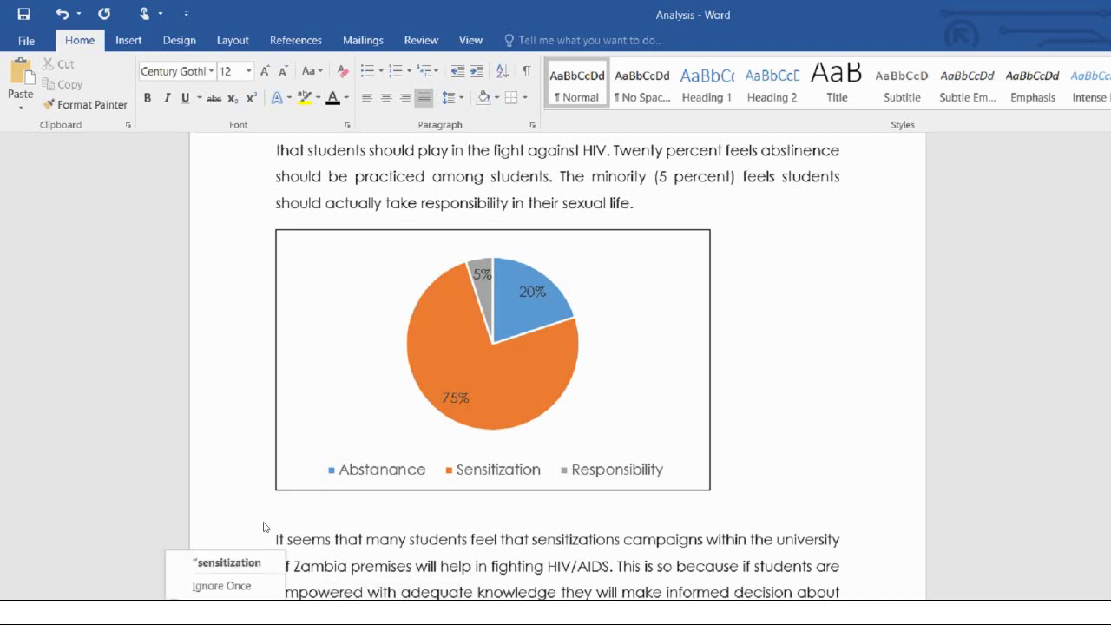
{"action": "left_click", "coordinate": [209, 458]}
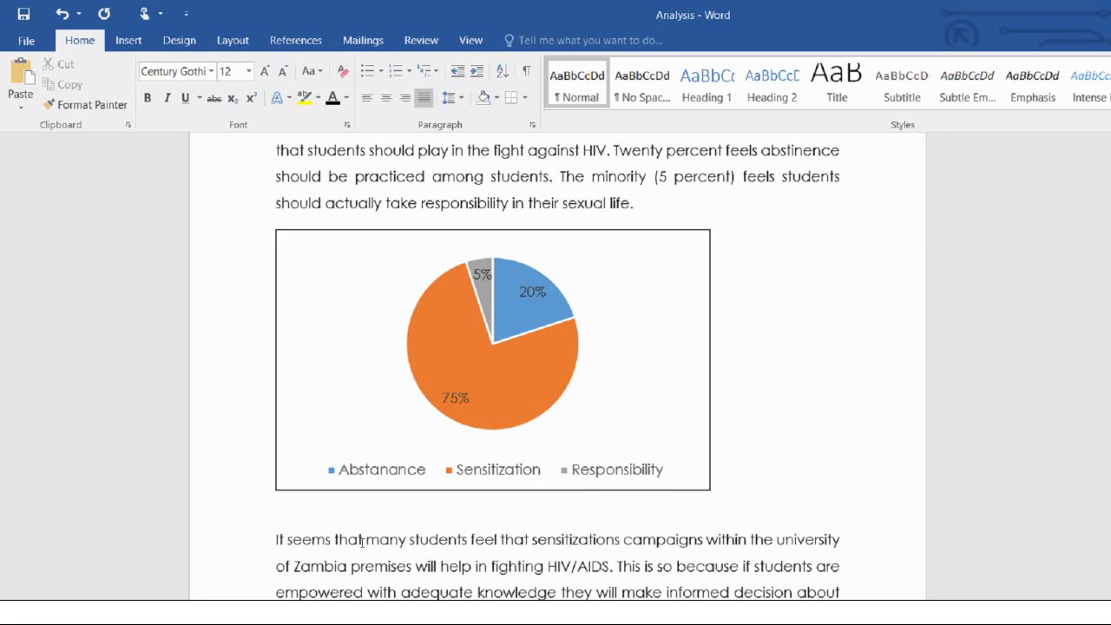
- Italicize the student quote that begins "sensitization is a tool"
{"action": "left_click", "coordinate": [248, 531]}
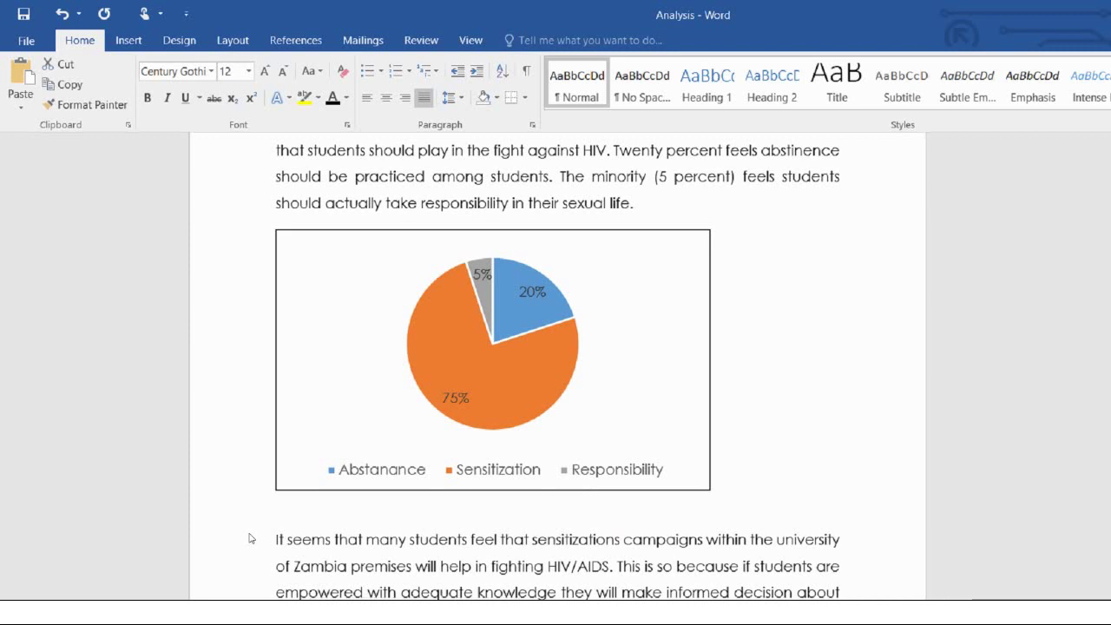
{"action": "key", "text": "ctrl+i"}
{"action": "left_click", "coordinate": [491, 566]}
{"action": "scroll", "coordinate": [491, 566], "scroll_direction": "down", "scroll_amount": 2}
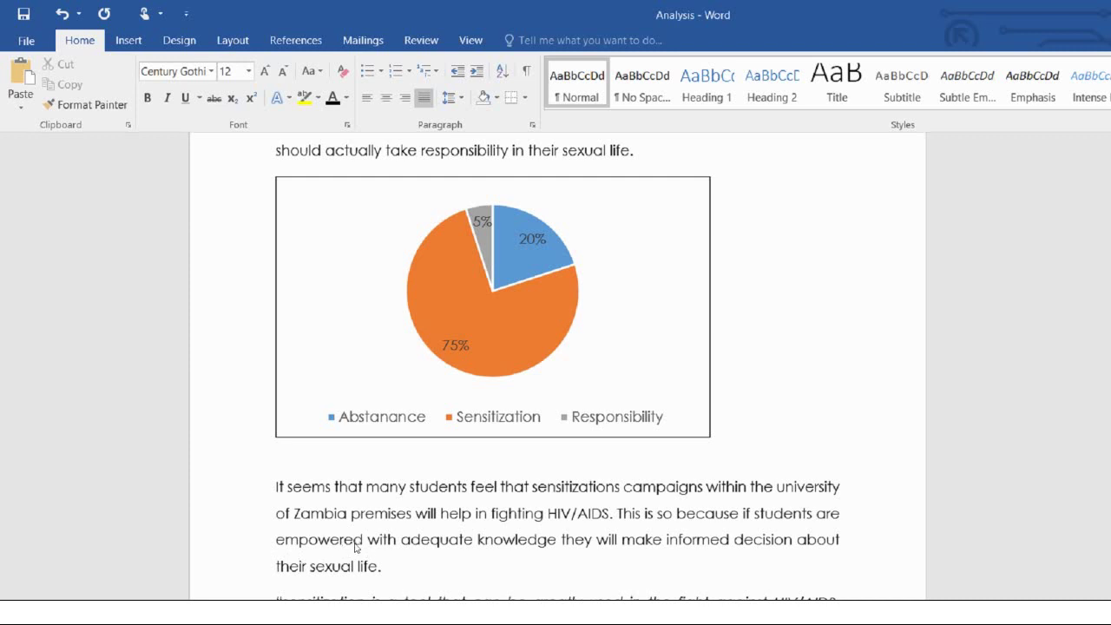
- Make the attribution "Fourth Year student, UNZA" bold and right-align its line below the quote
{"action": "left_click_drag", "start_coordinate": [370, 560], "coordinate": [368, 553]}
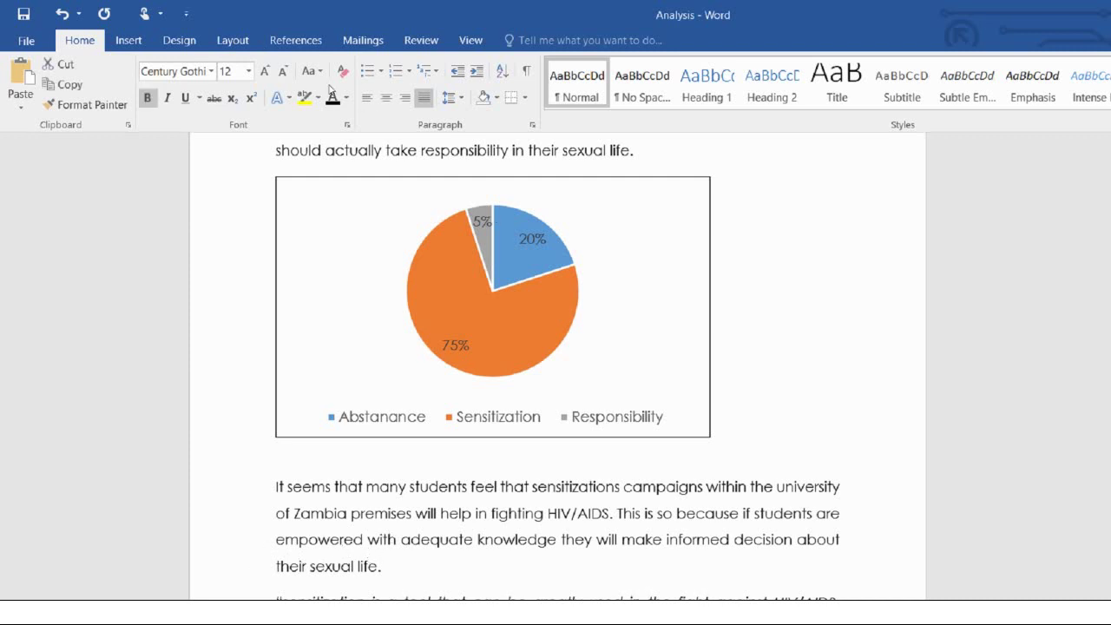
{"action": "left_click", "coordinate": [404, 97]}
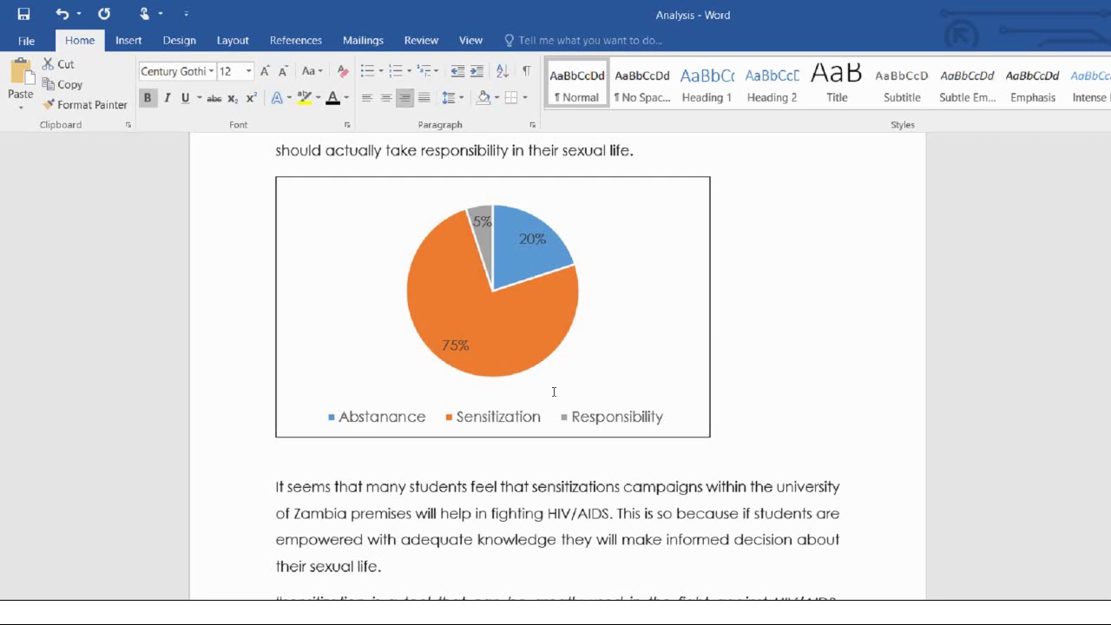
{"action": "left_click", "coordinate": [692, 555]}
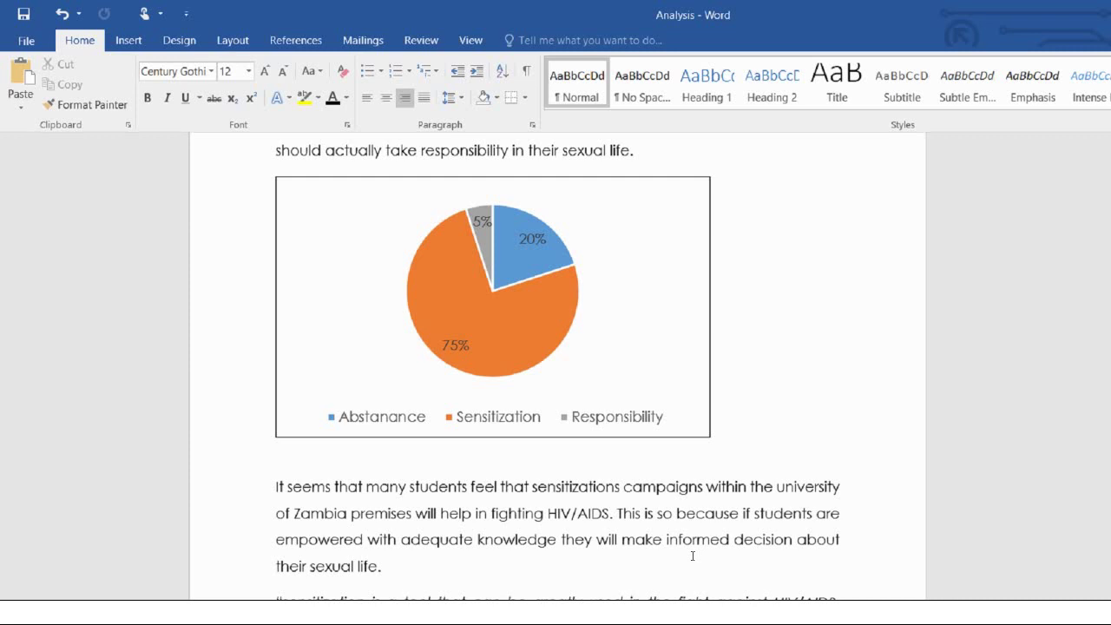
- Add the second student quote, beginning "Awareness campaigns can be used to spread the really needed information", and correct its flagged spelling
{"action": "scroll", "coordinate": [693, 555], "scroll_direction": "down", "scroll_amount": 1}
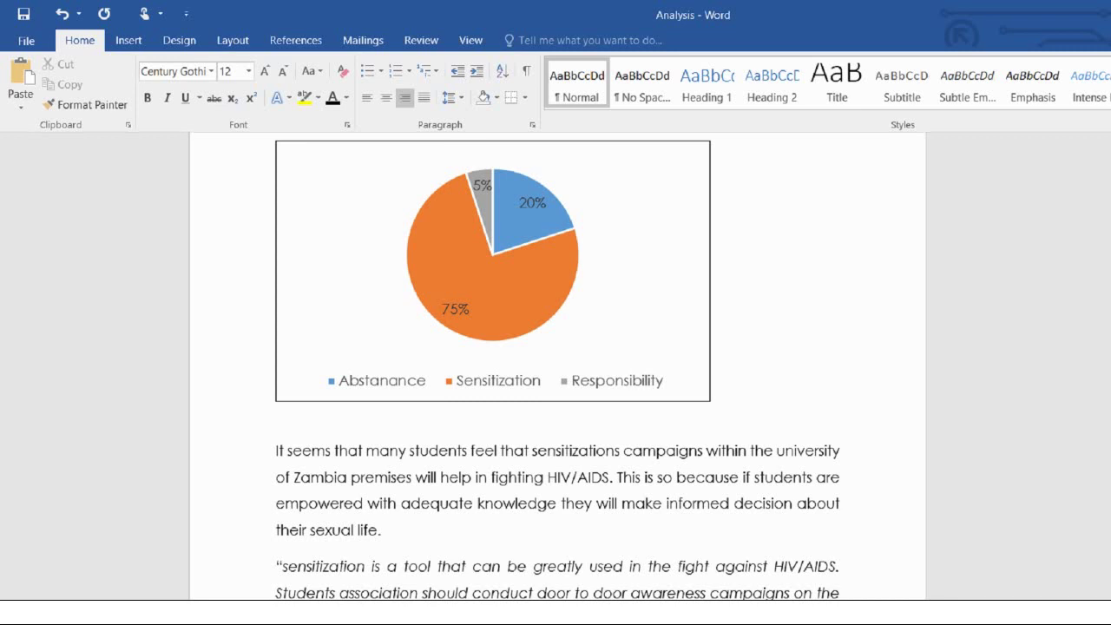
{"action": "scroll", "coordinate": [555, 364], "scroll_direction": "down", "scroll_amount": 4}
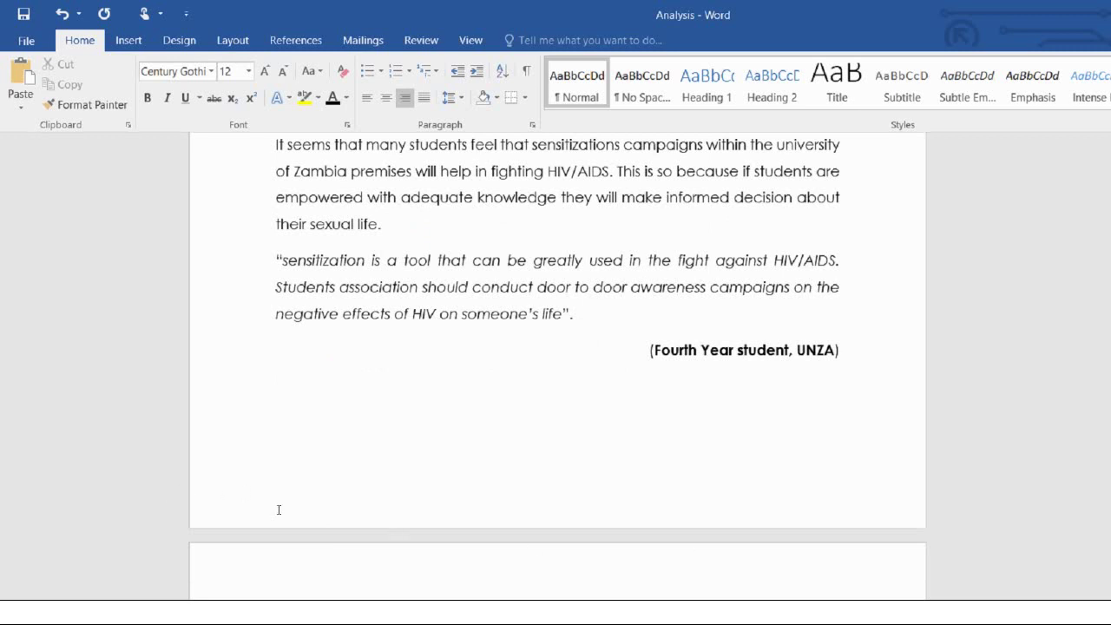
{"action": "key", "text": "shift+F10"}
{"action": "key", "text": "Return"}
- Justify and italicize the second student quote, which begins "Awareness campaigns"
{"action": "left_click", "coordinate": [243, 519]}
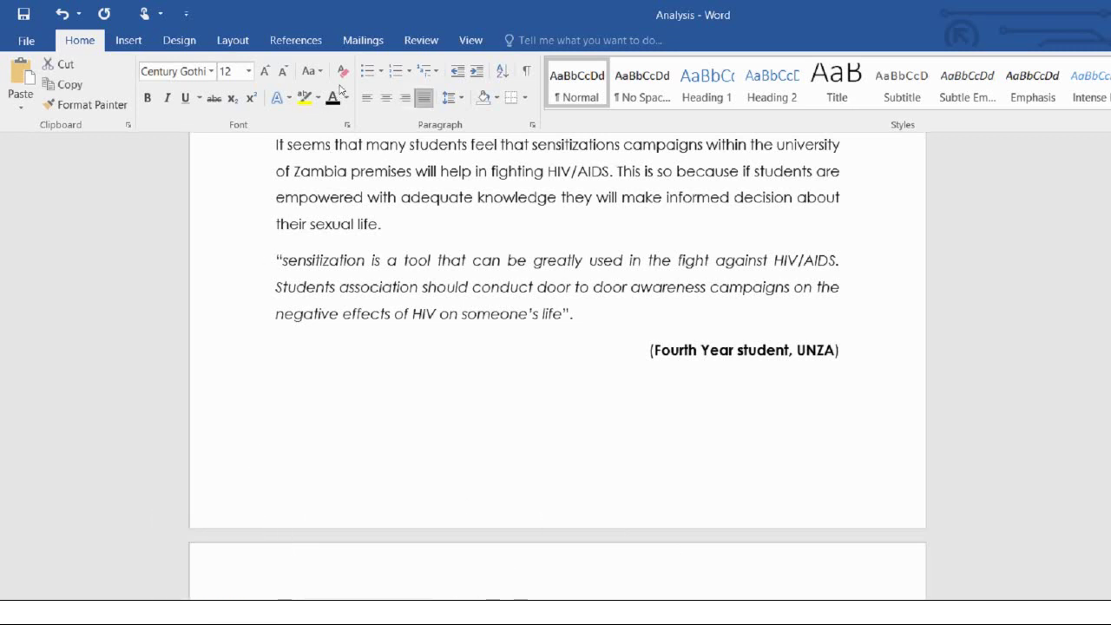
{"action": "left_click", "coordinate": [219, 513]}
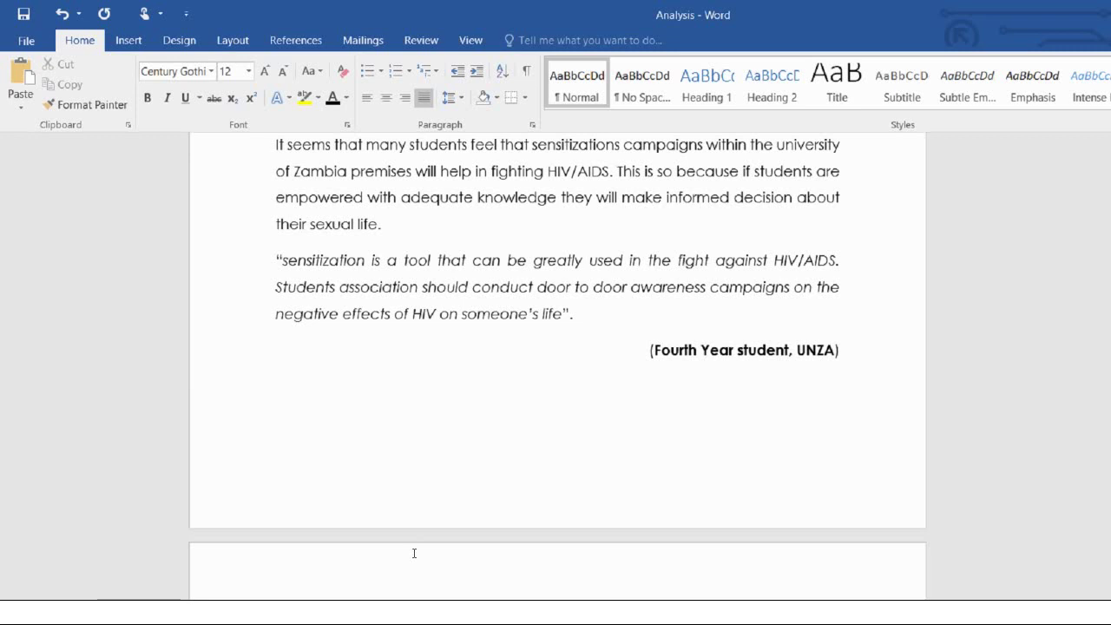
{"action": "left_click_drag", "start_coordinate": [406, 549], "coordinate": [263, 518]}
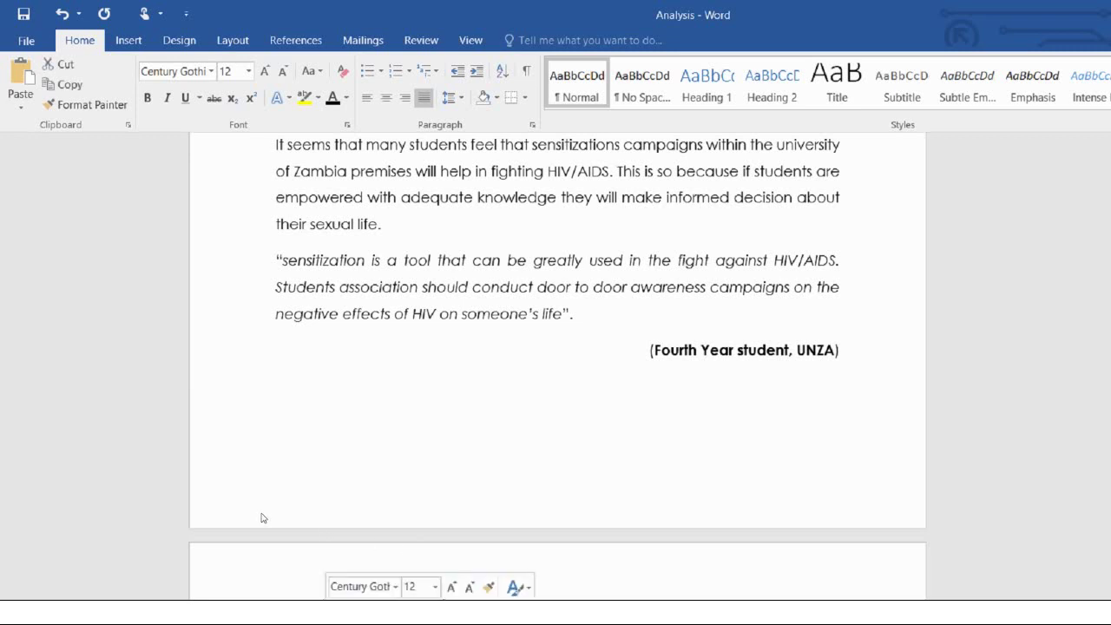
{"action": "left_click", "coordinate": [434, 553]}
{"action": "scroll", "coordinate": [435, 555], "scroll_direction": "down", "scroll_amount": 1}
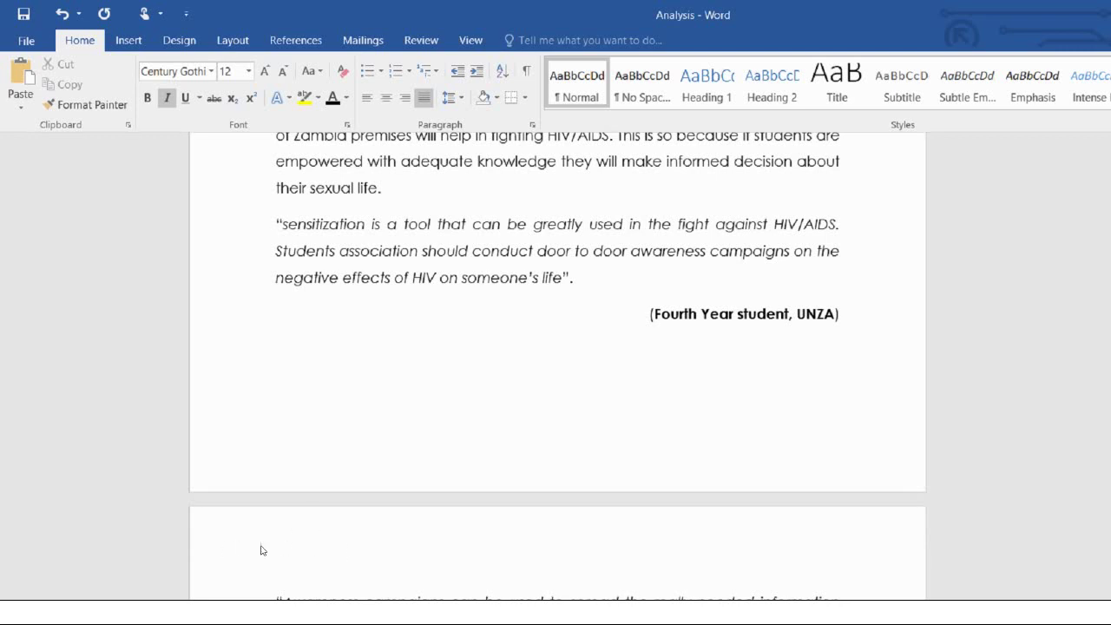
- Make the attribution line below the "Awareness campaigns" quote bold, remove its italics and right-align it
{"action": "left_click", "coordinate": [203, 563]}
{"action": "key", "text": "ctrl+b"}
{"action": "key", "text": "ctrl+i"}
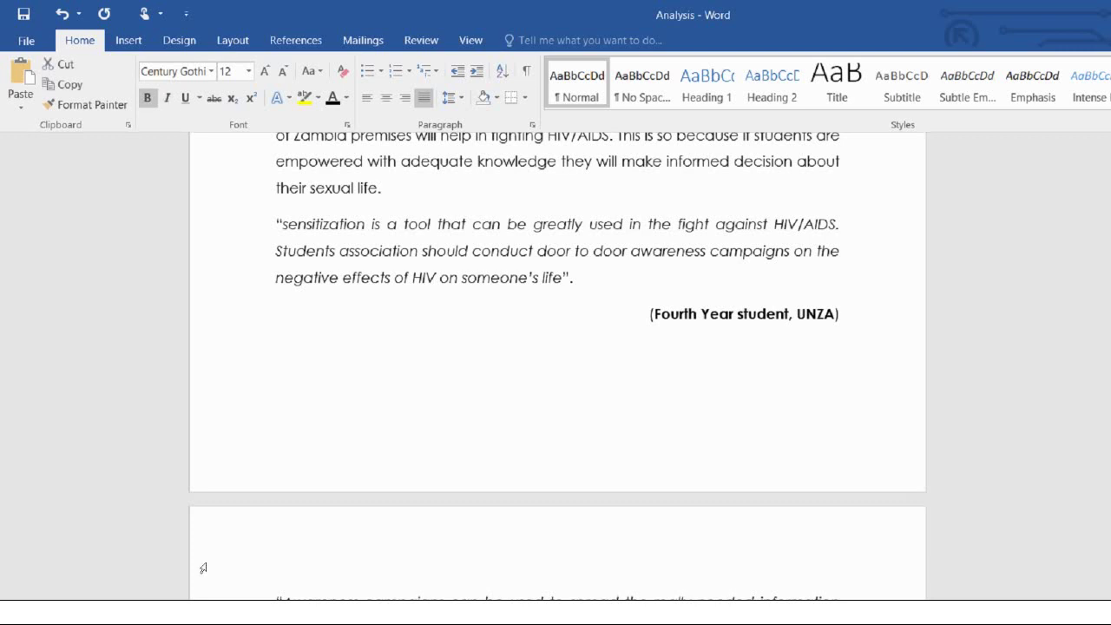
{"action": "key", "text": "ctrl+r"}
{"action": "key", "text": "ctrl+l"}
{"action": "key", "text": "ctrl+e"}
{"action": "key", "text": "ctrl+r"}
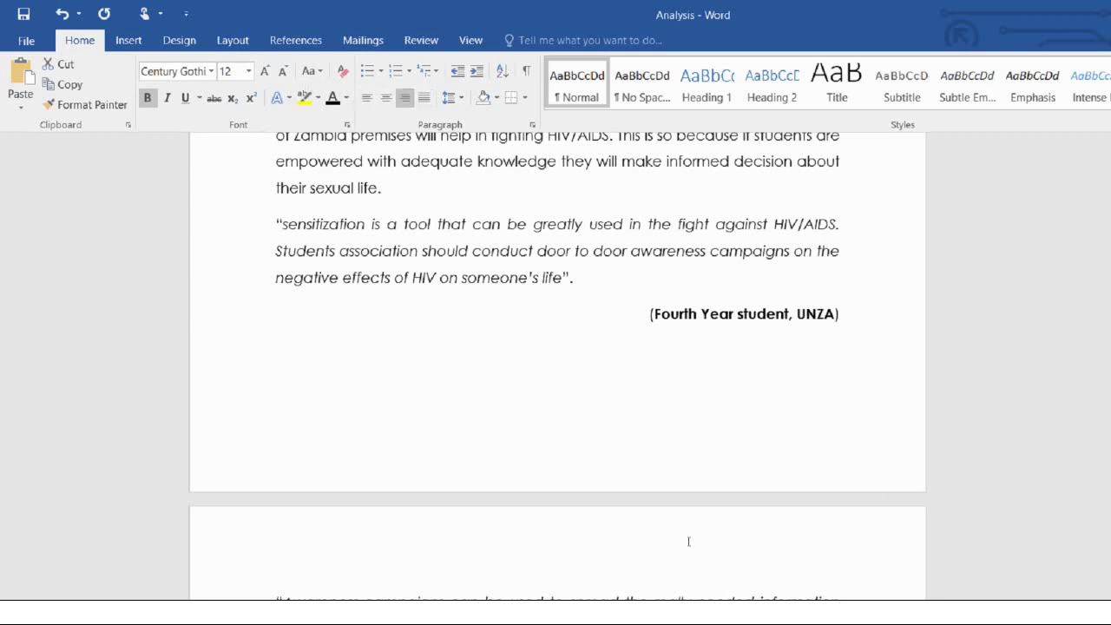
{"action": "left_click", "coordinate": [693, 568]}
- Left-align the line directly below the attribution of the "Awareness campaigns" quote
{"action": "key", "text": "Down"}
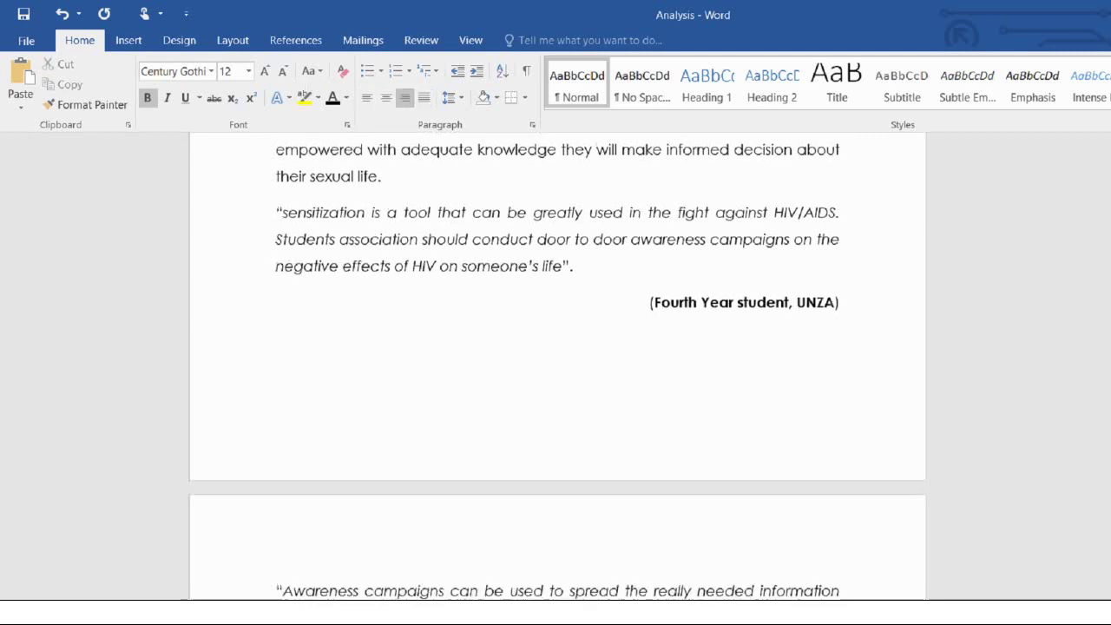
{"action": "key", "text": "Down"}
{"action": "key", "text": "Down"}
{"action": "key", "text": "Down"}
{"action": "key", "text": "Down"}
{"action": "key", "text": "Down"}
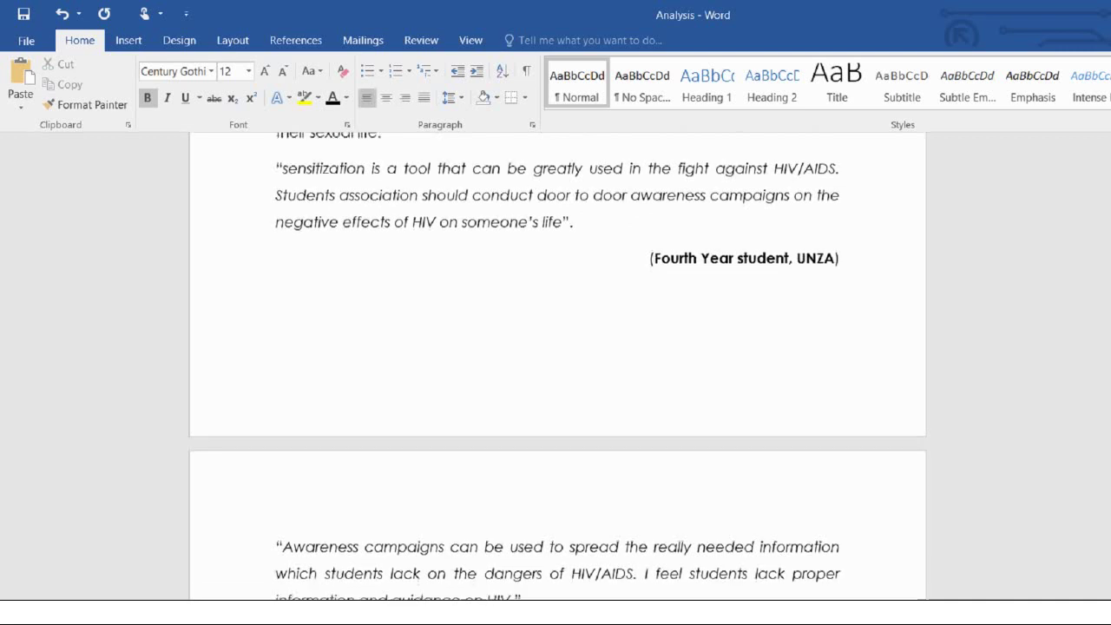
{"action": "key", "text": "Up"}
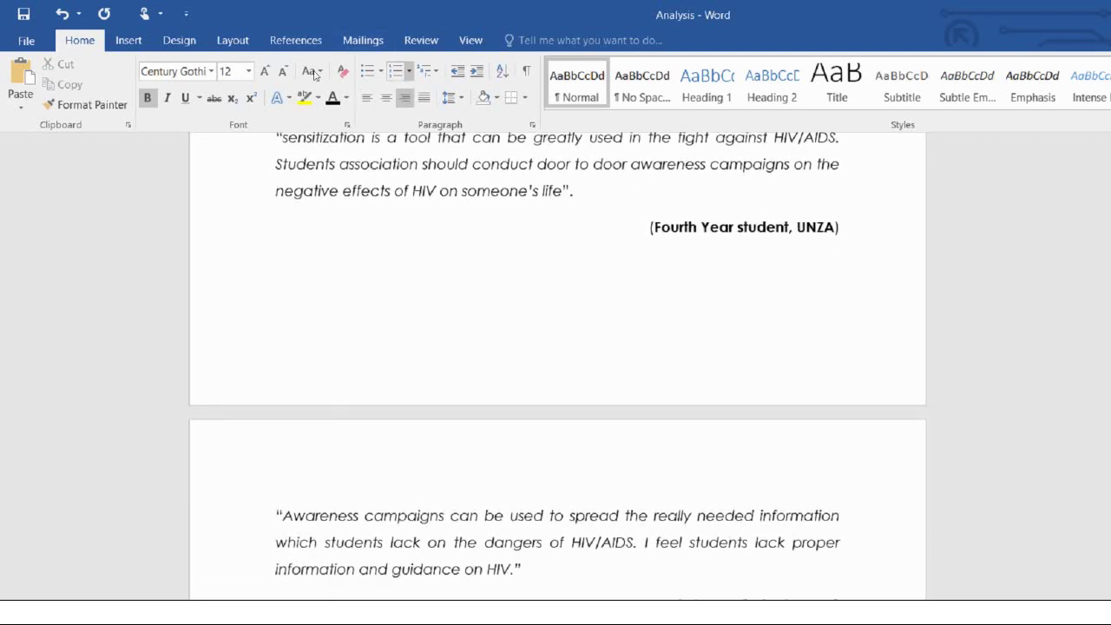
{"action": "left_click", "coordinate": [366, 97]}
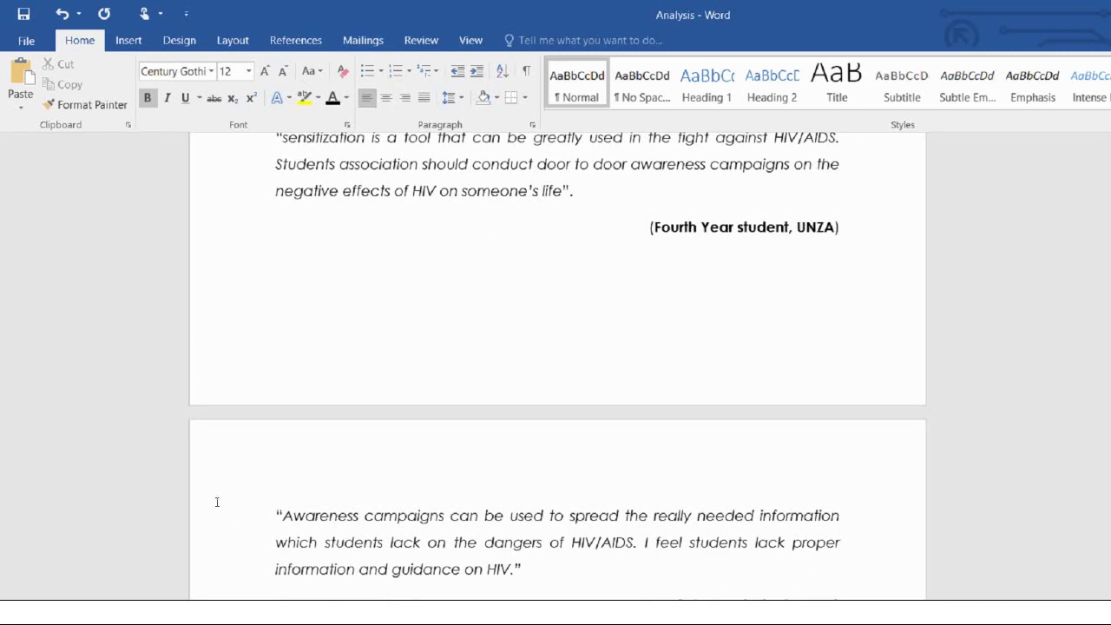
{"action": "key", "text": "Up"}
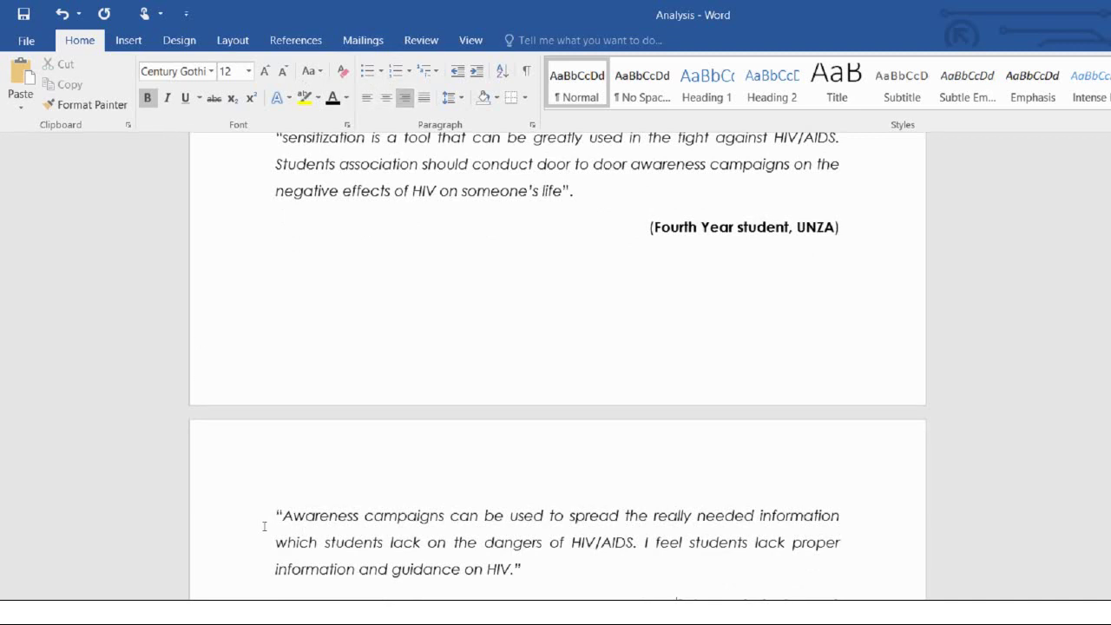
{"action": "key", "text": "Down"}
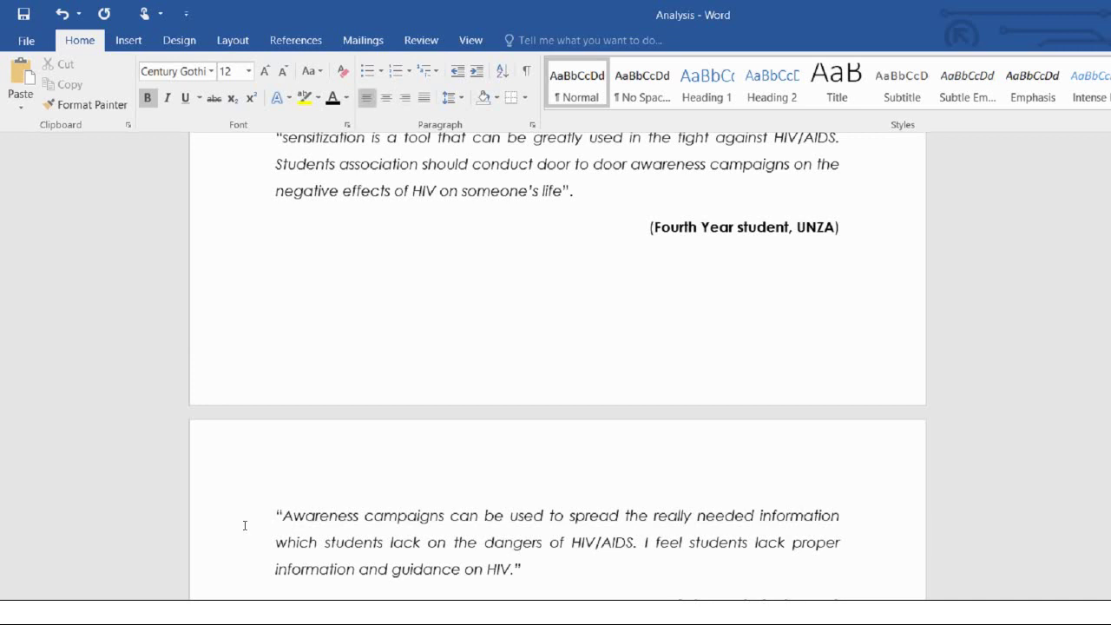